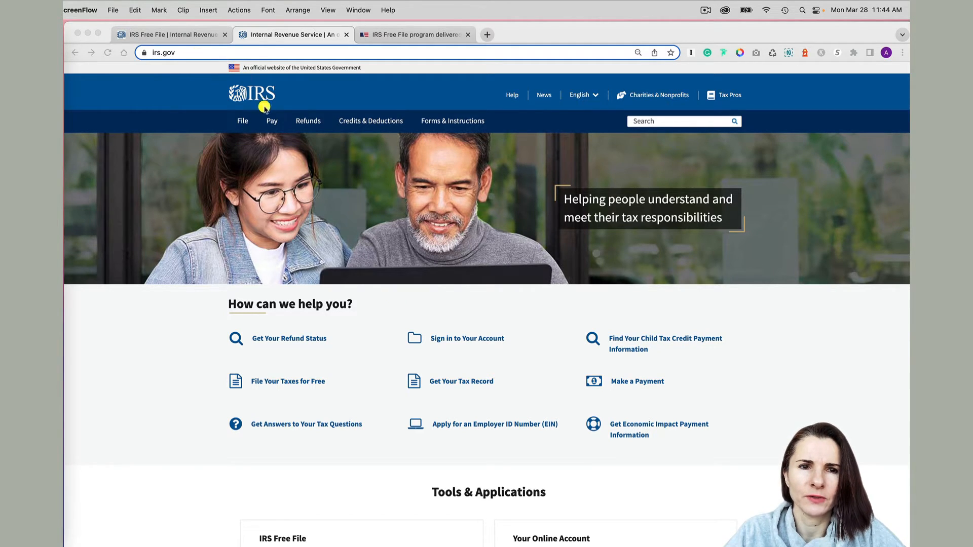
Step: Open the e-file options from the How to File information for individuals and review the Free File income limit
left_click(244, 125)
left_click(239, 165)
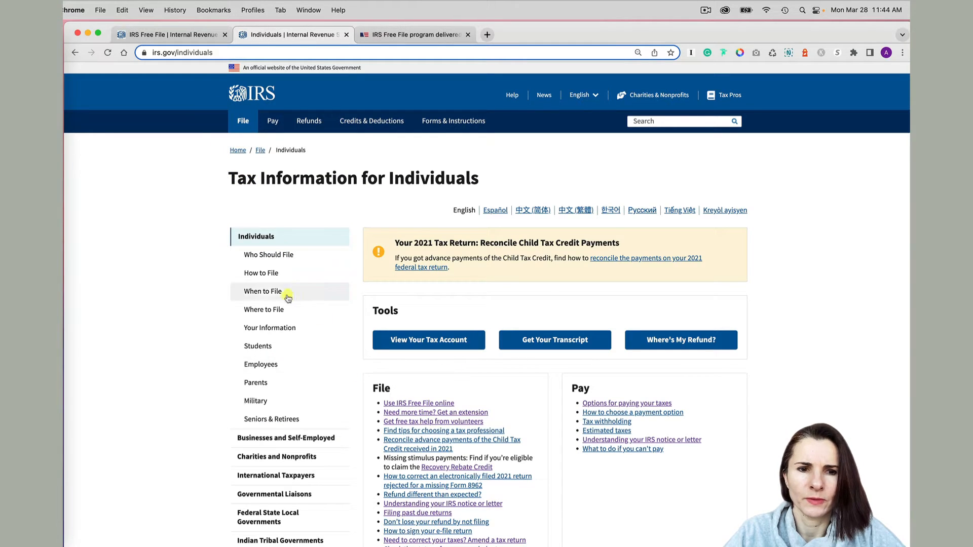
left_click(262, 274)
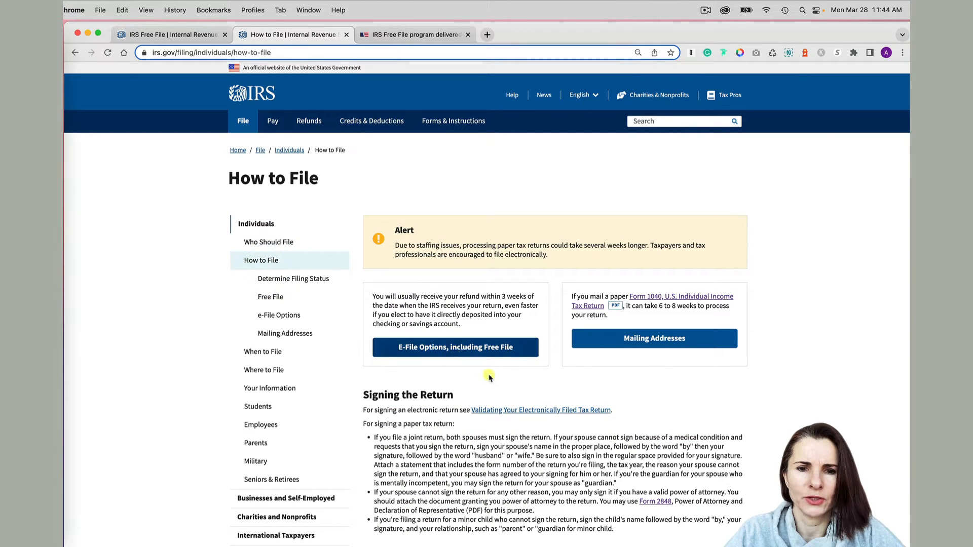
left_click(444, 350)
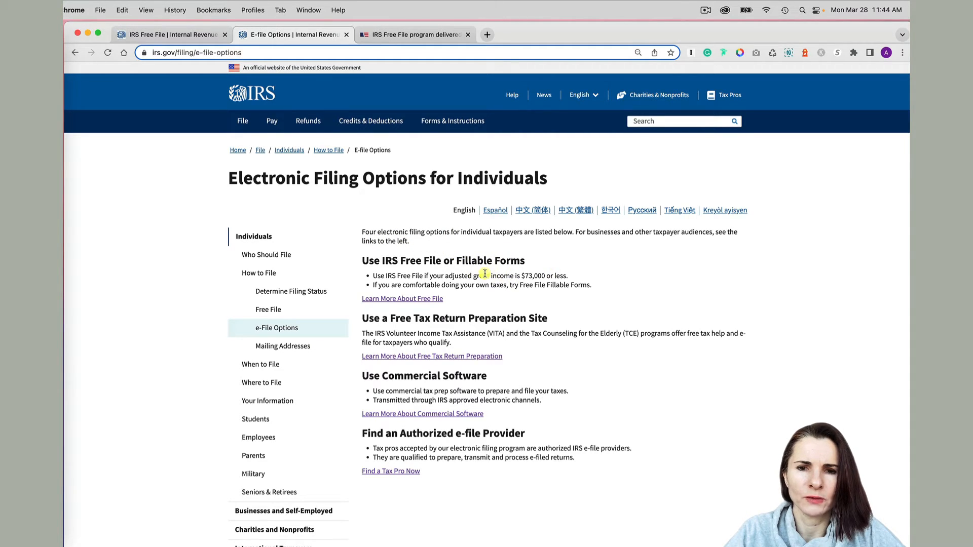
left_click_drag(444, 275, 608, 277)
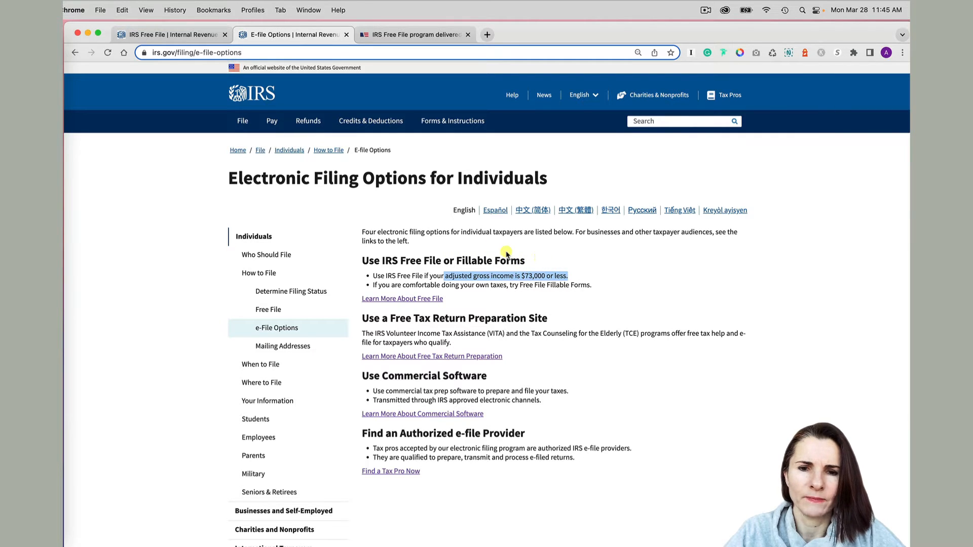
Step: Open the page about Free File and compare Guided Tax Preparation with Fillable Forms
left_click(405, 300)
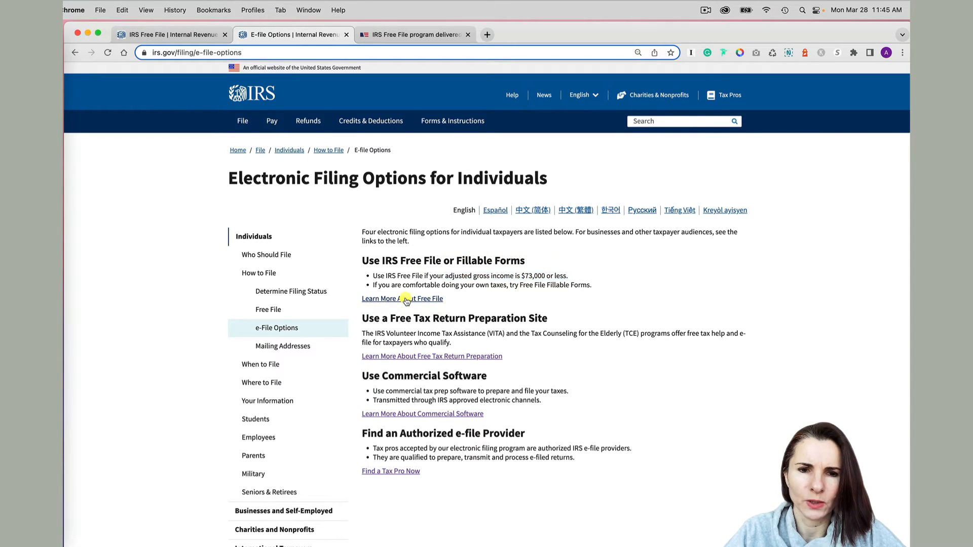
scroll(529, 410, "down", 5)
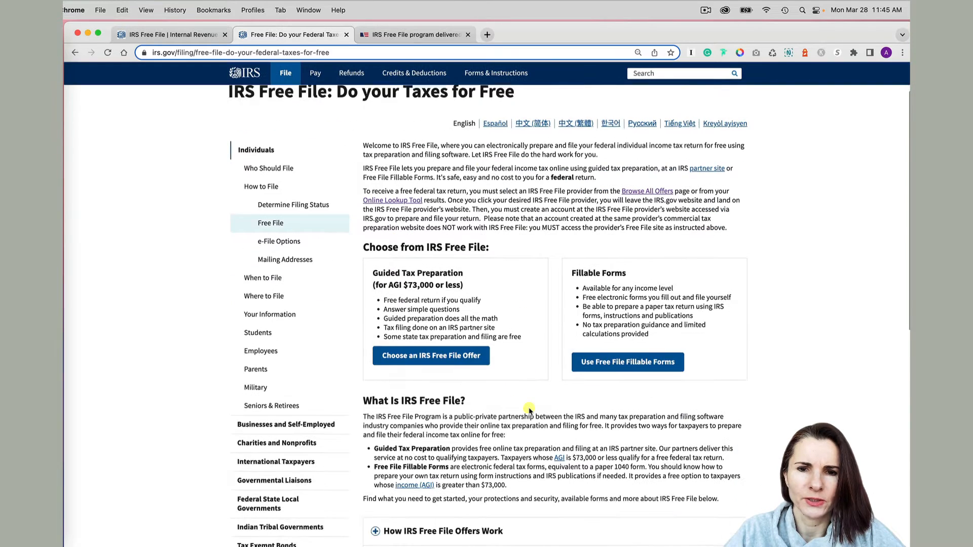
scroll(529, 409, "up", 1)
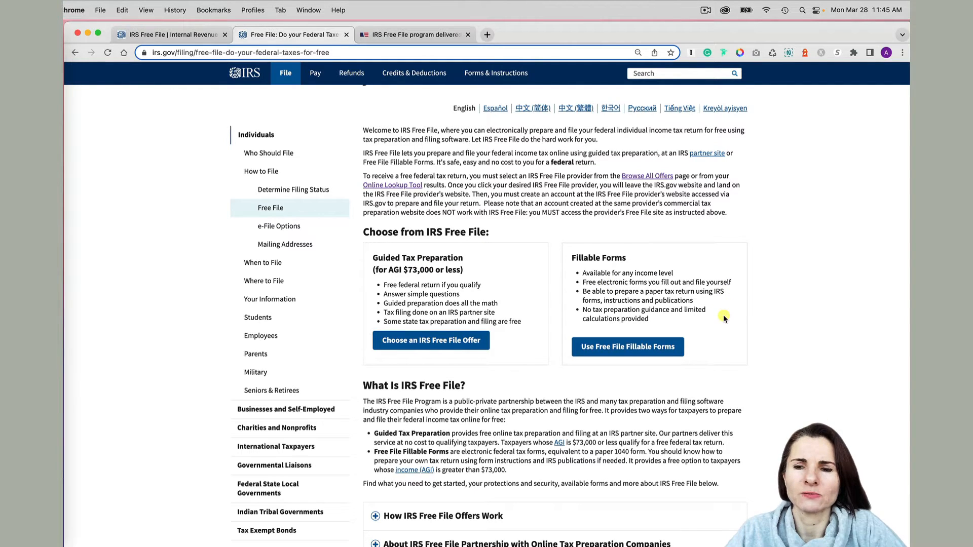
left_click_drag(570, 258, 669, 259)
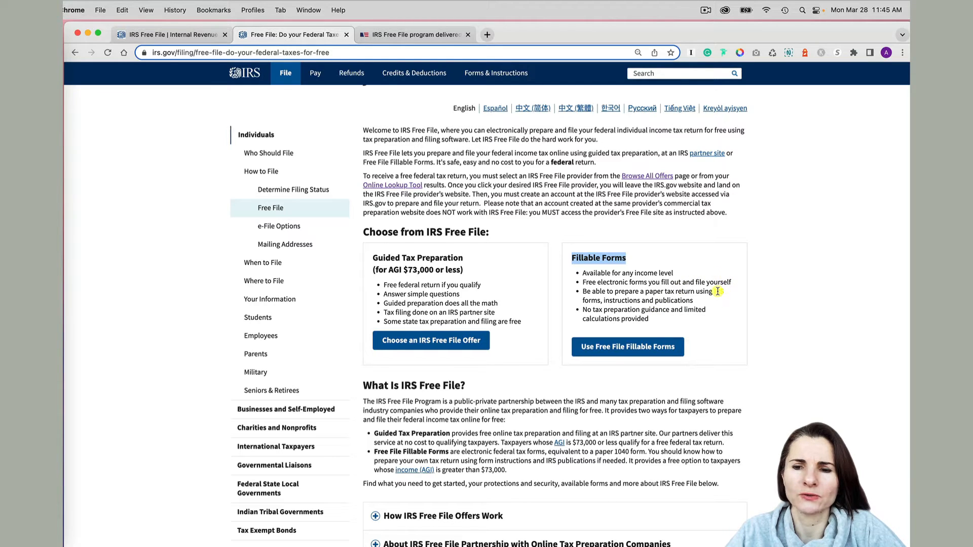
left_click(666, 319)
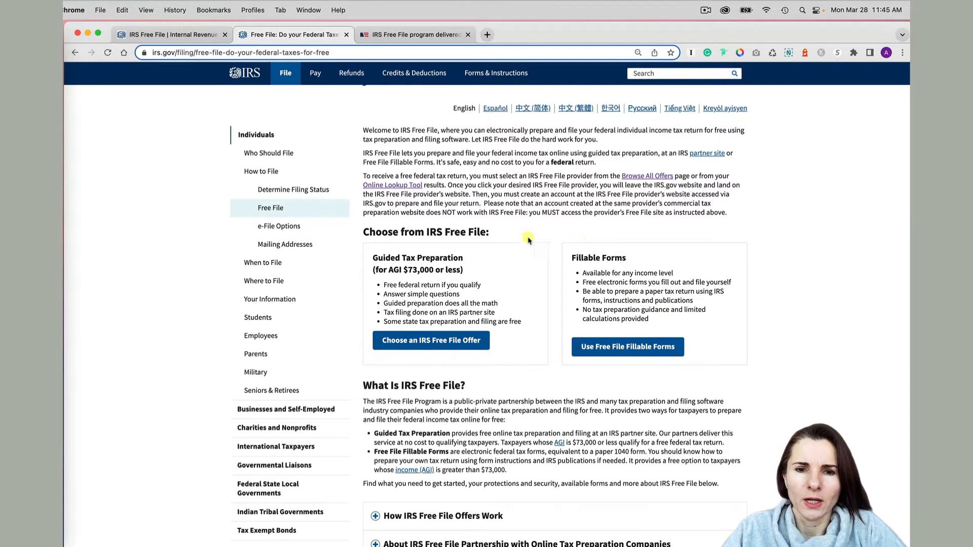
Step: Choose an IRS Free File offer for guided preparation and browse all providers
left_click(405, 347)
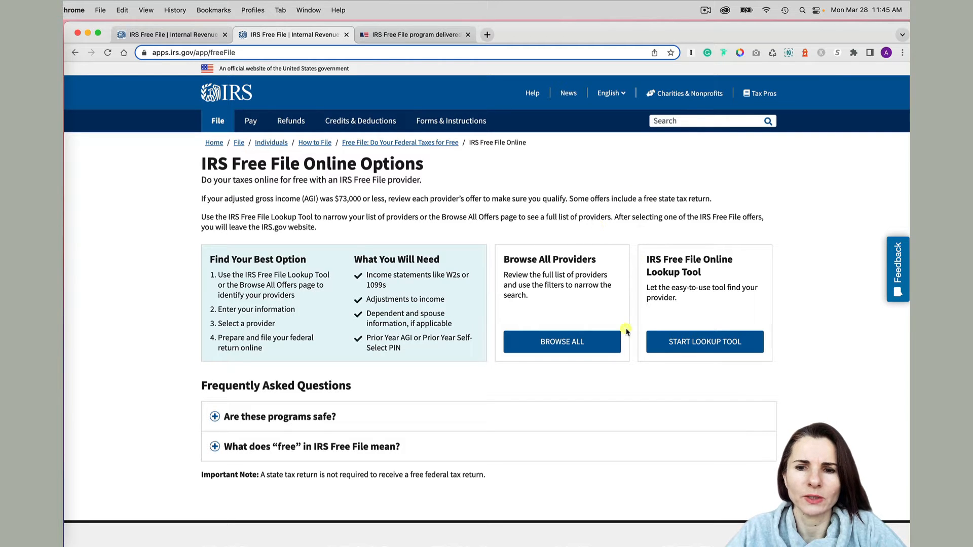
left_click(553, 342)
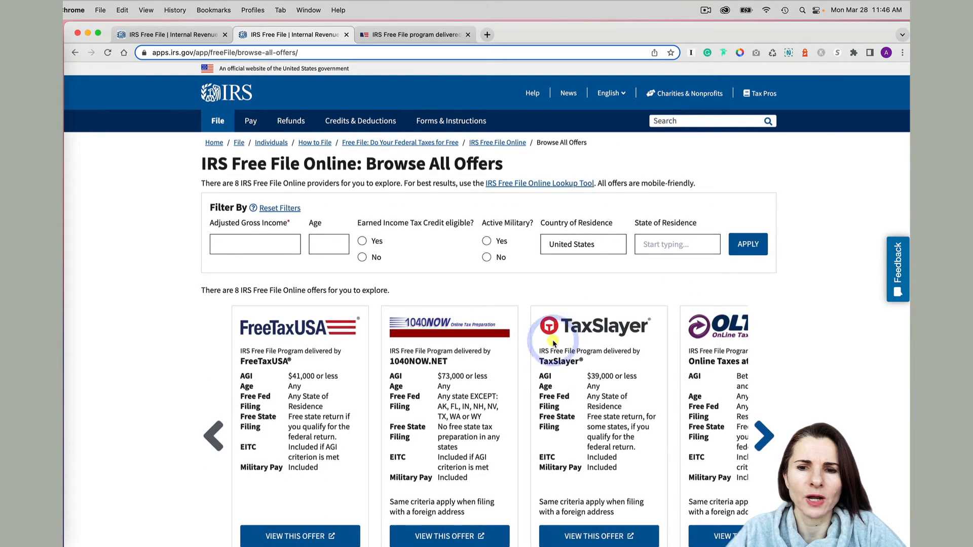
scroll(796, 380, "down", 5)
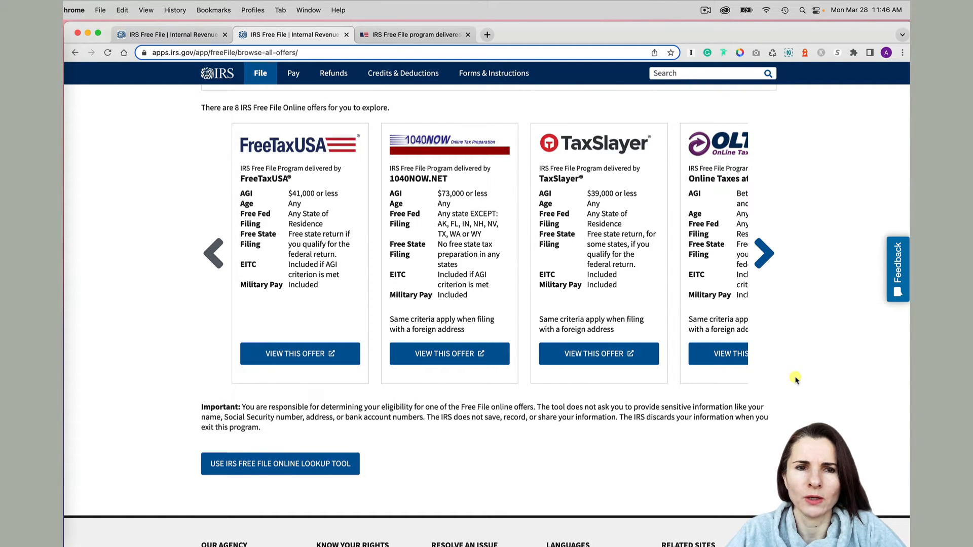
Step: Look through all the Free File provider offers and return to the first one
left_click(760, 257)
left_click(766, 258)
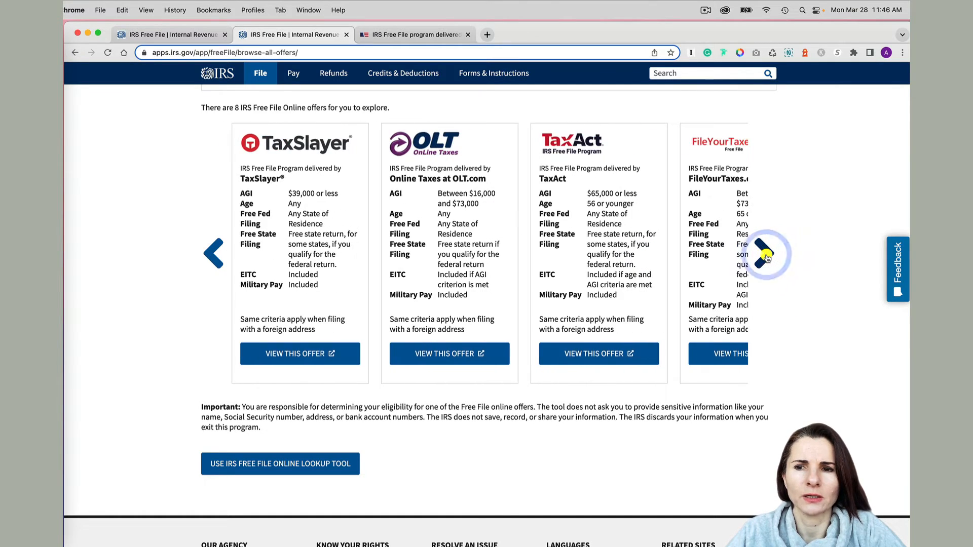
left_click(766, 256)
left_click(765, 256)
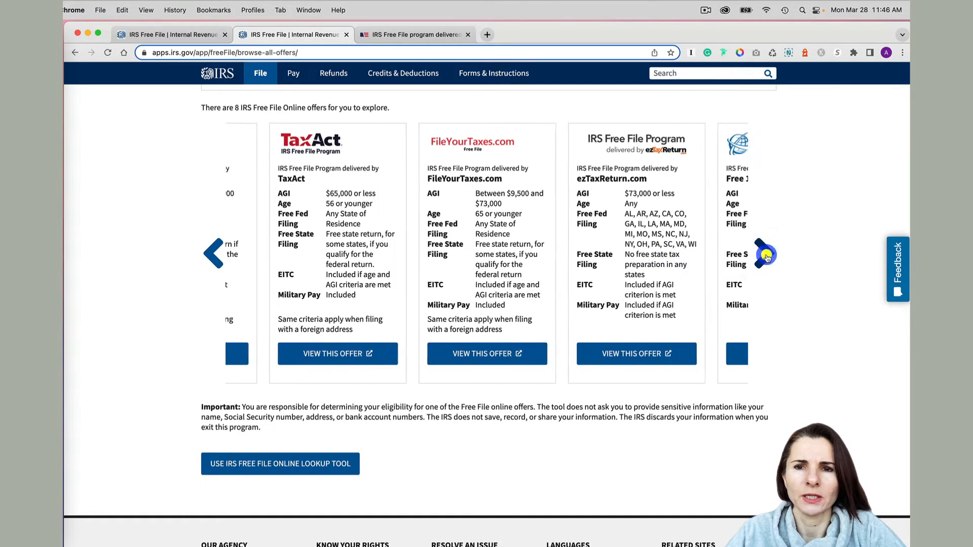
left_click(766, 257)
left_click(208, 249)
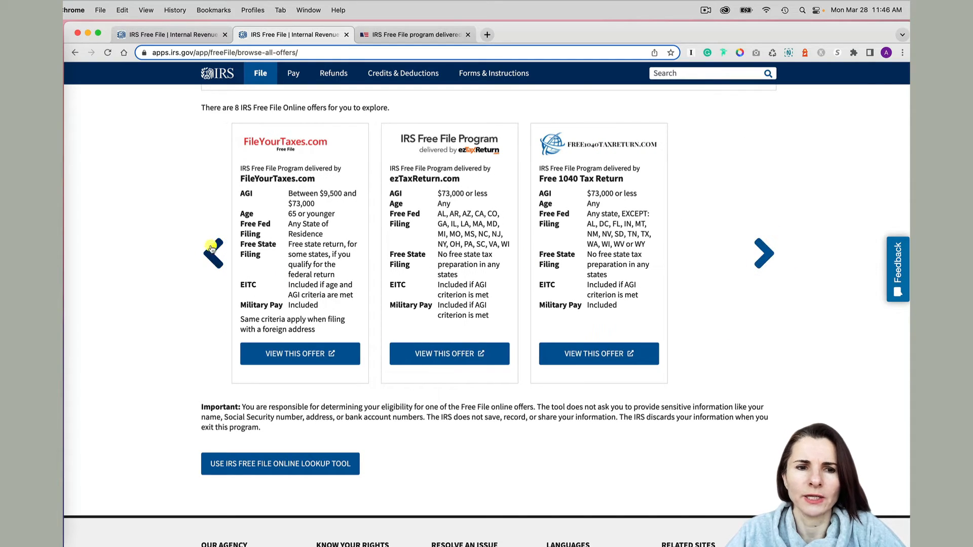
left_click(208, 250)
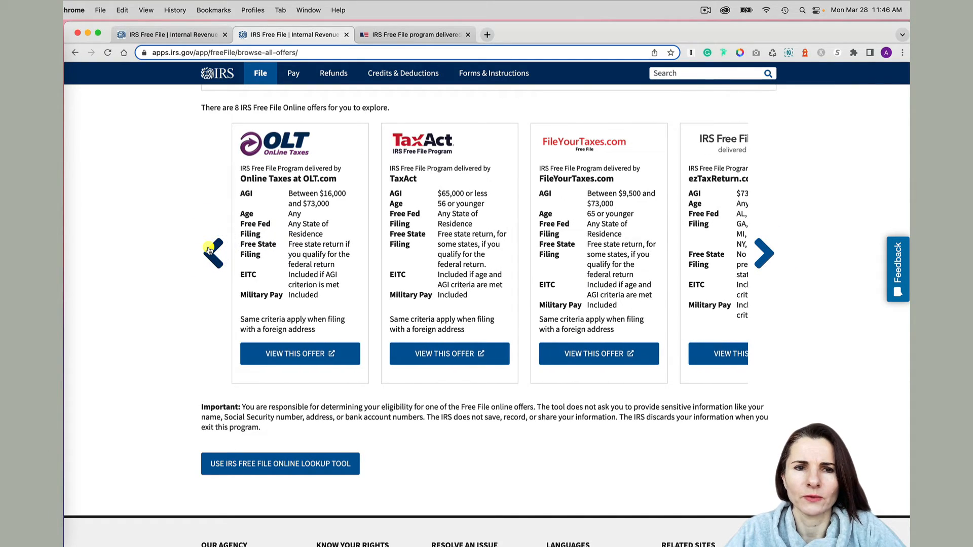
left_click(208, 250)
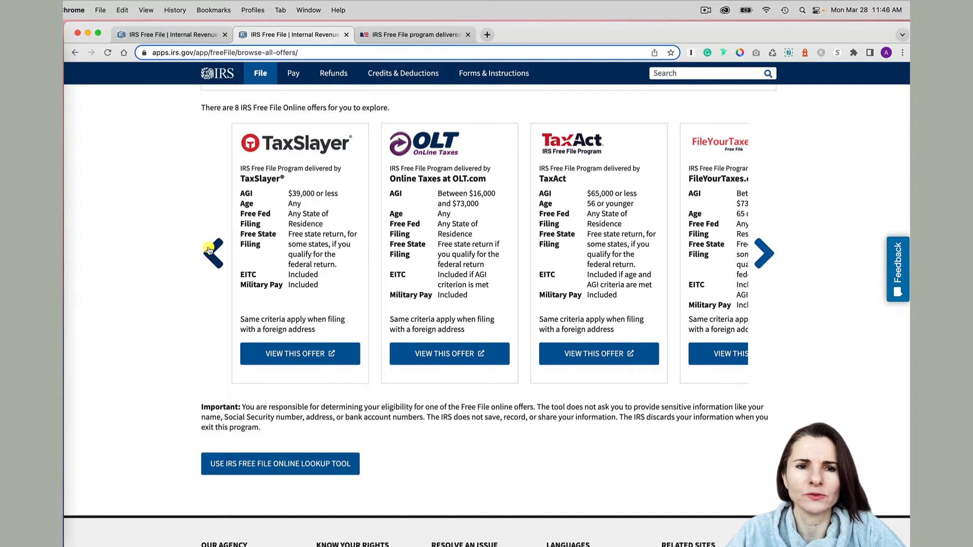
left_click(210, 251)
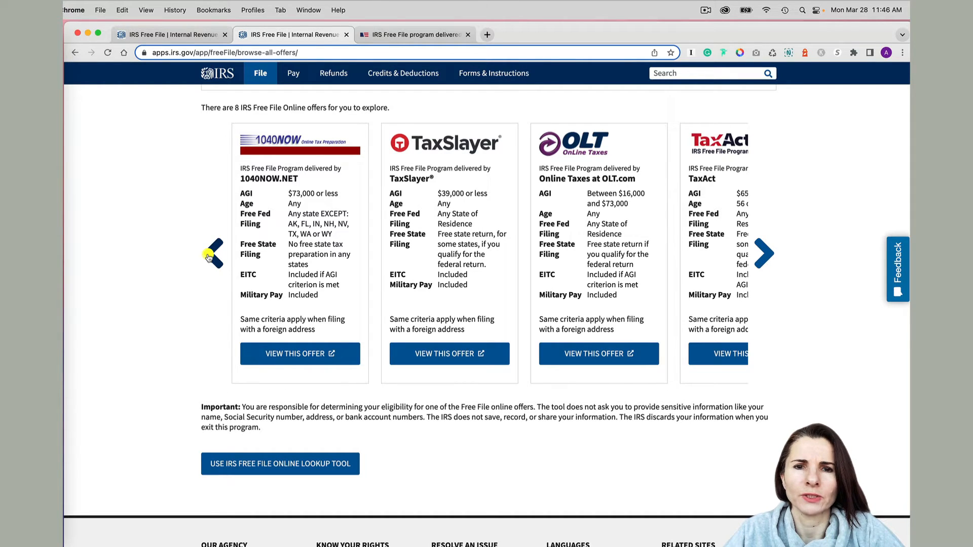
left_click(209, 257)
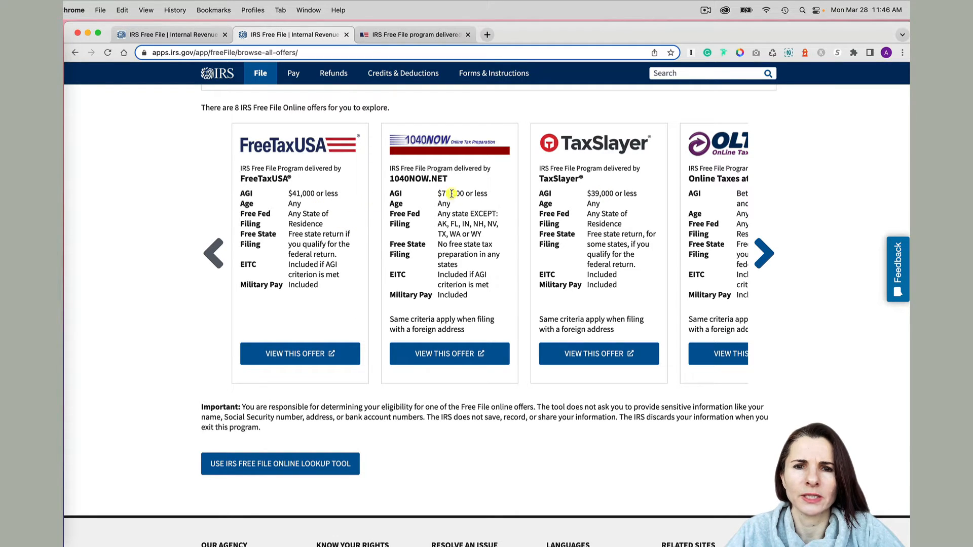
Step: Compare the providers' AGI, age and state criteria across the whole offer list, ending back at FreeTaxUSA
left_click(759, 253)
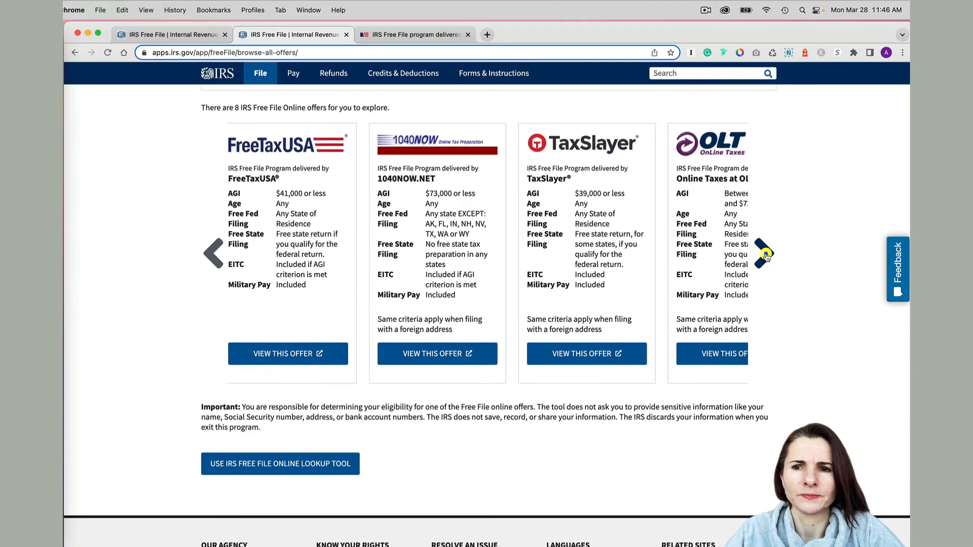
left_click(764, 253)
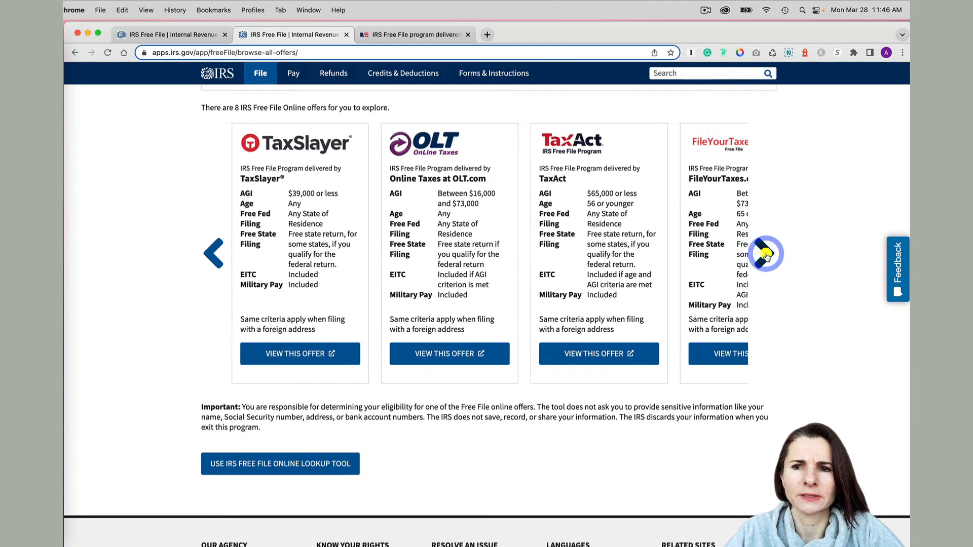
left_click(764, 253)
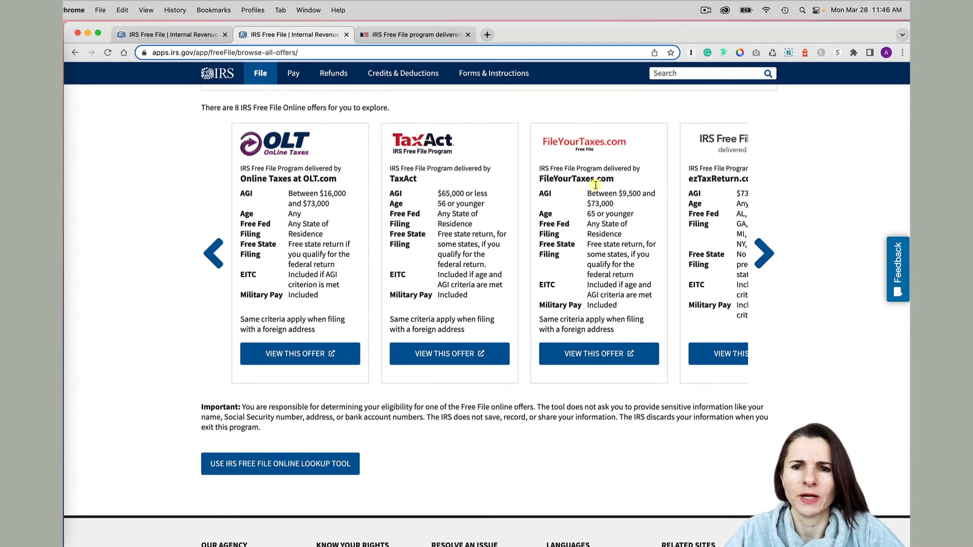
left_click(763, 254)
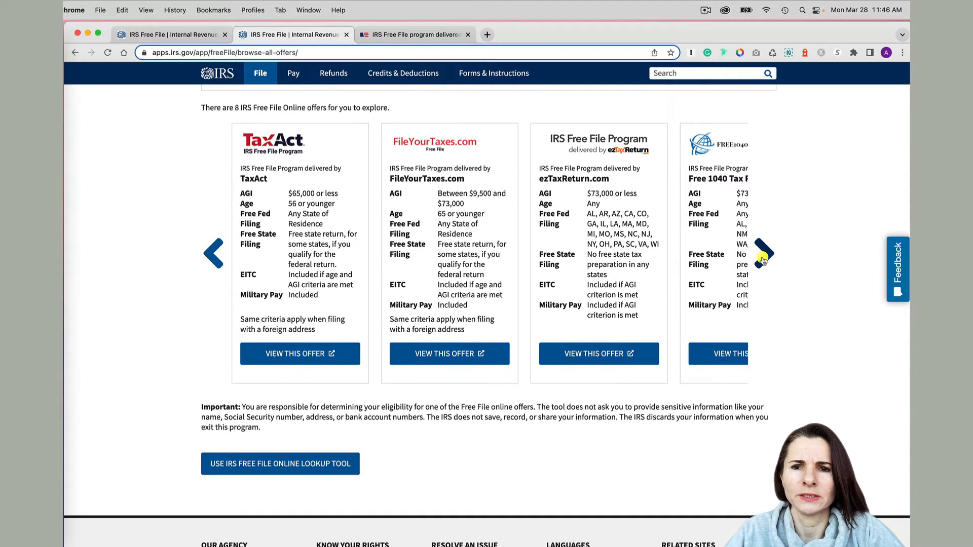
left_click(763, 256)
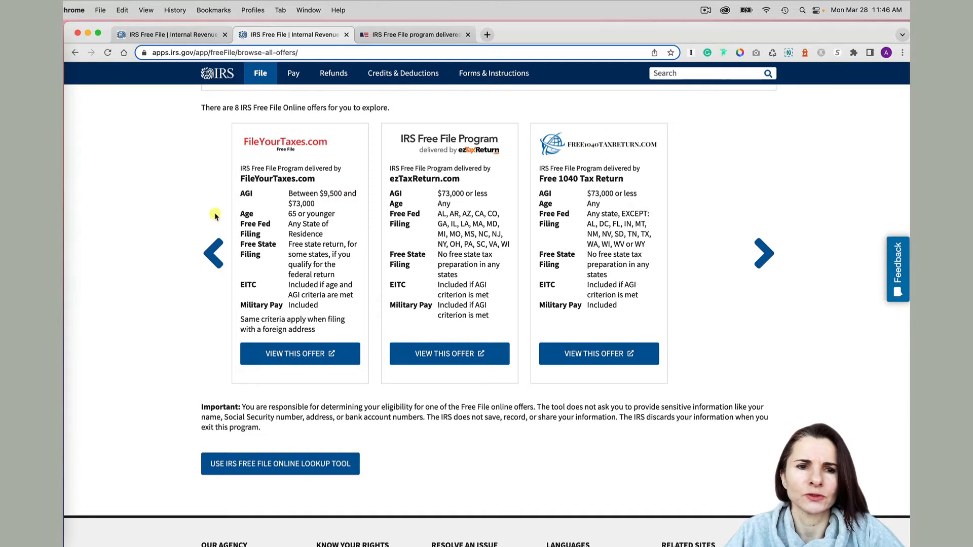
left_click(215, 252)
left_click(215, 252)
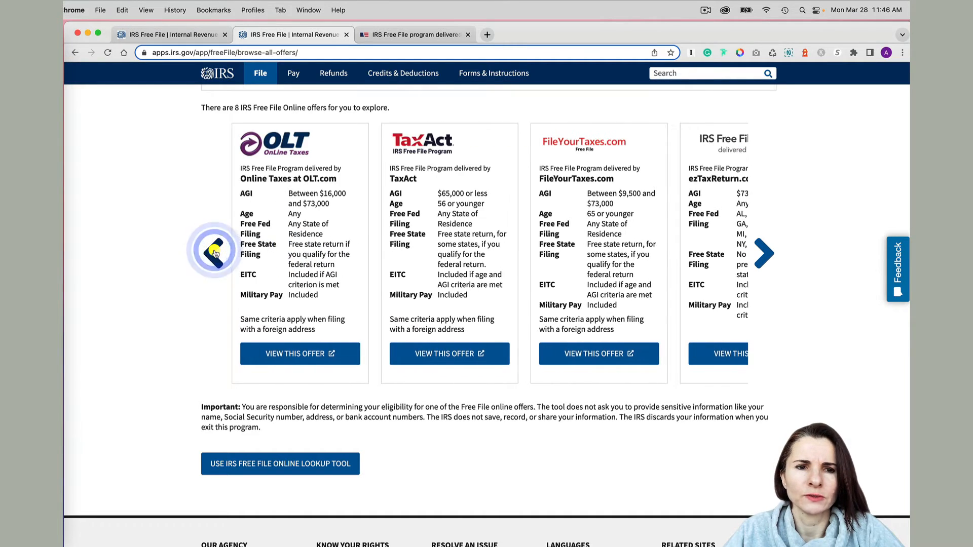
left_click(215, 252)
left_click(215, 252)
left_click(215, 252)
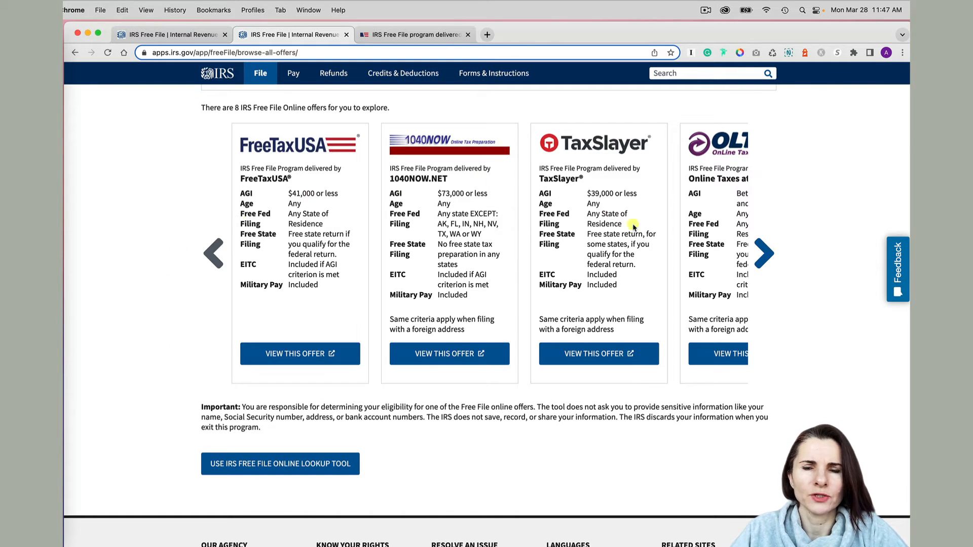
Step: Examine the AGI and age requirements of the FreeTaxUSA offer
scroll(334, 171, "down", 1)
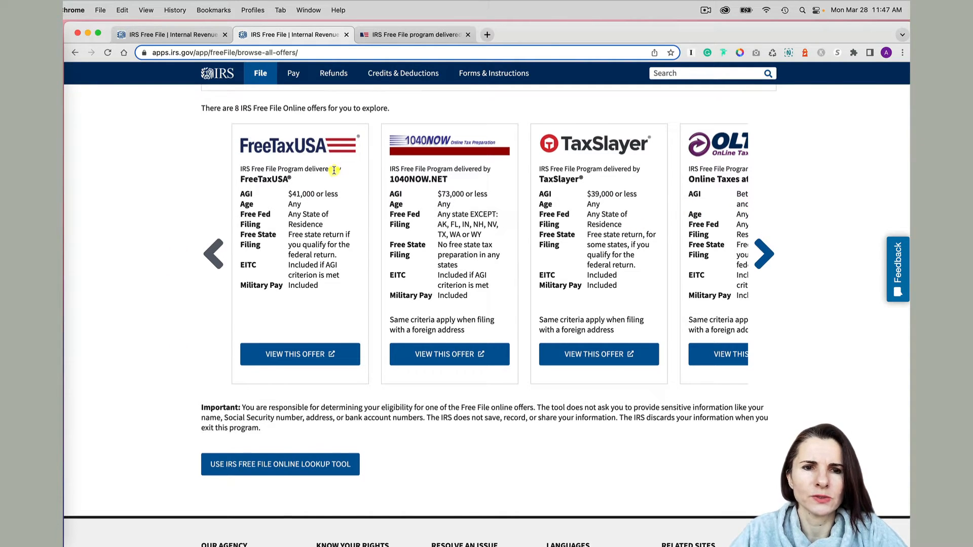
scroll(334, 170, "down", 1)
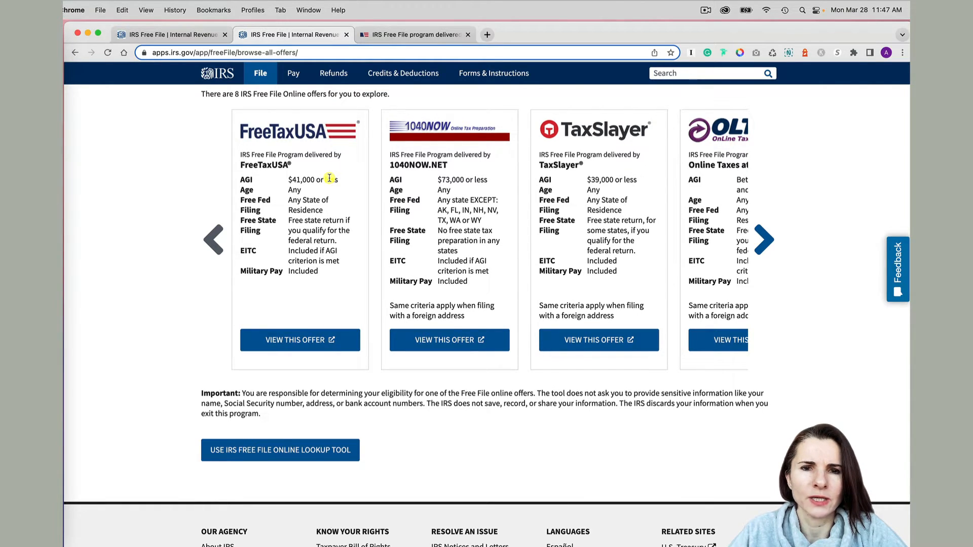
scroll(329, 178, "up", 1)
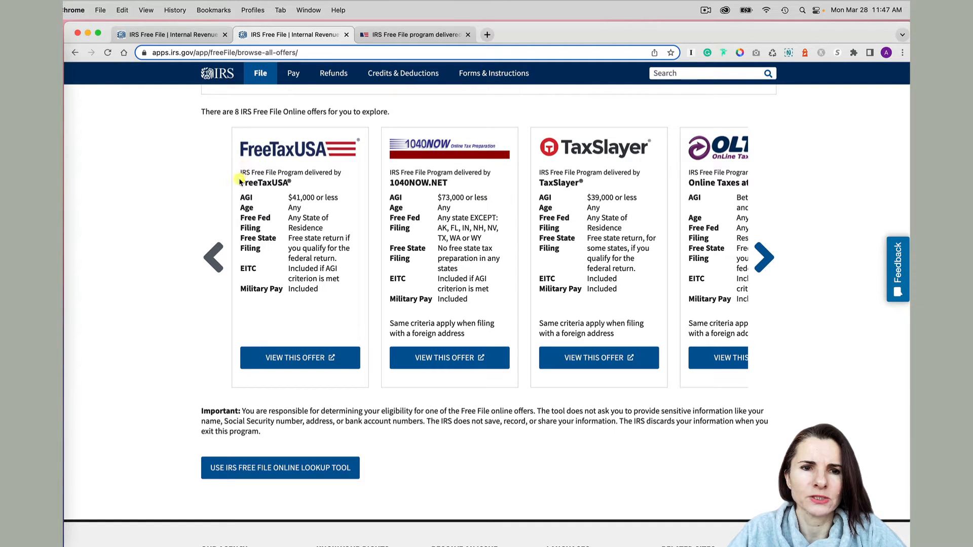
left_click_drag(288, 197, 348, 204)
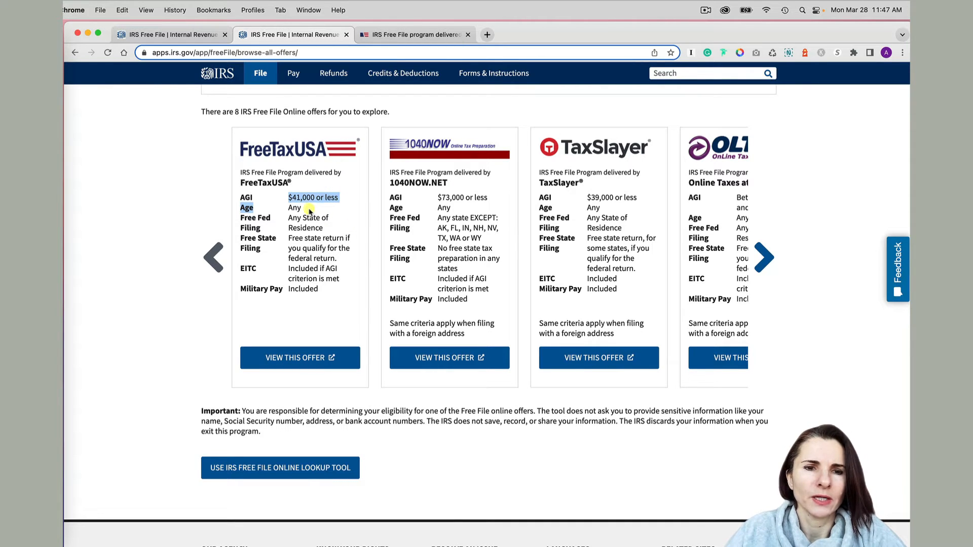
left_click_drag(307, 208, 290, 207)
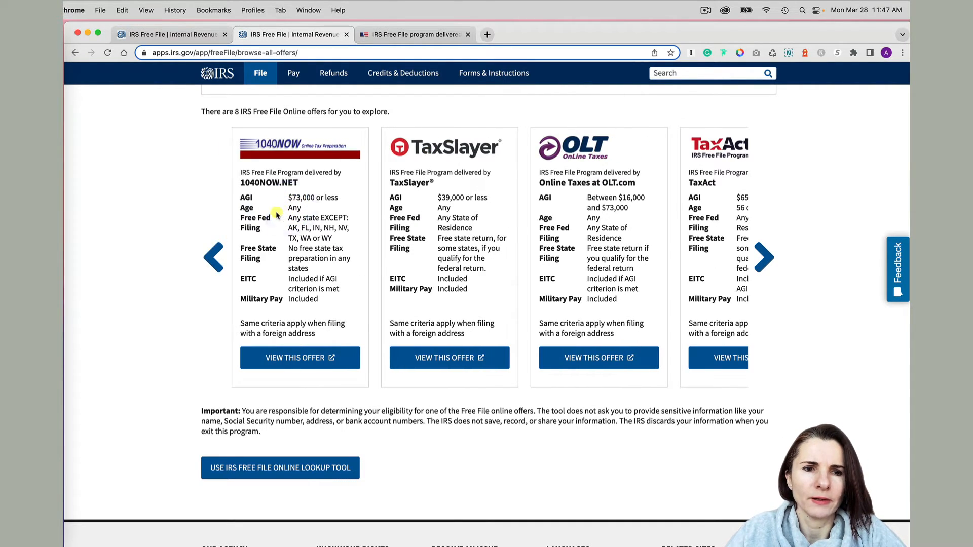
left_click(212, 253)
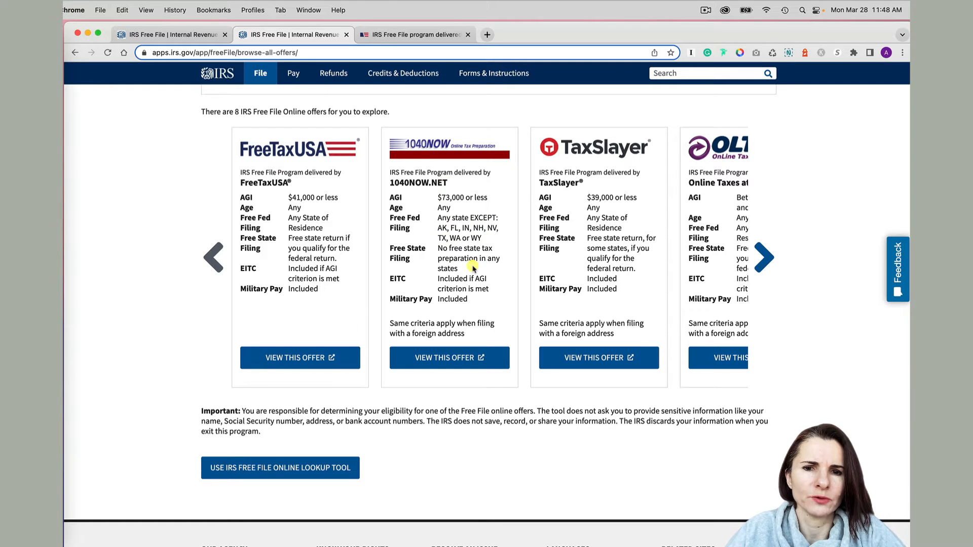
Step: Open the FreeTaxUSA offer from the IRS list and bring up its Free File site
left_click(291, 359)
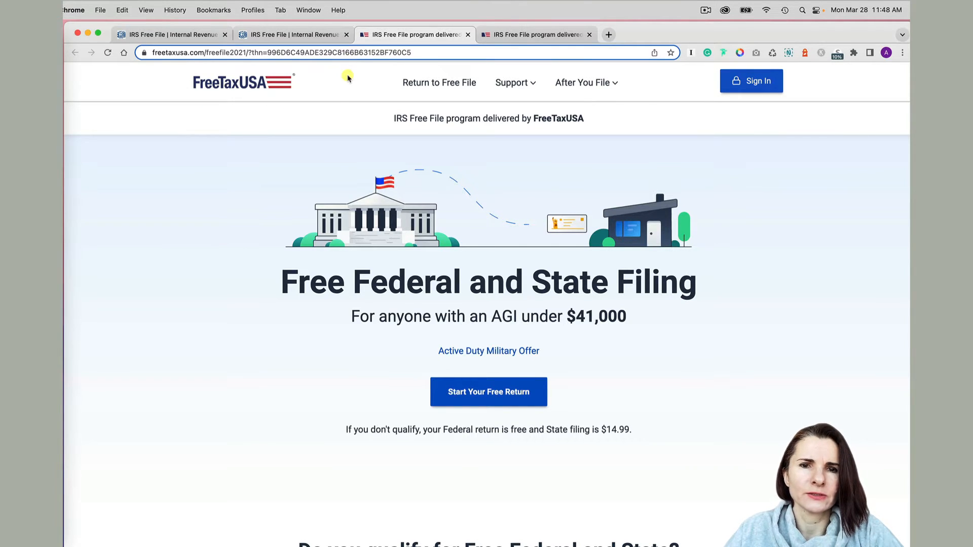
left_click(294, 35)
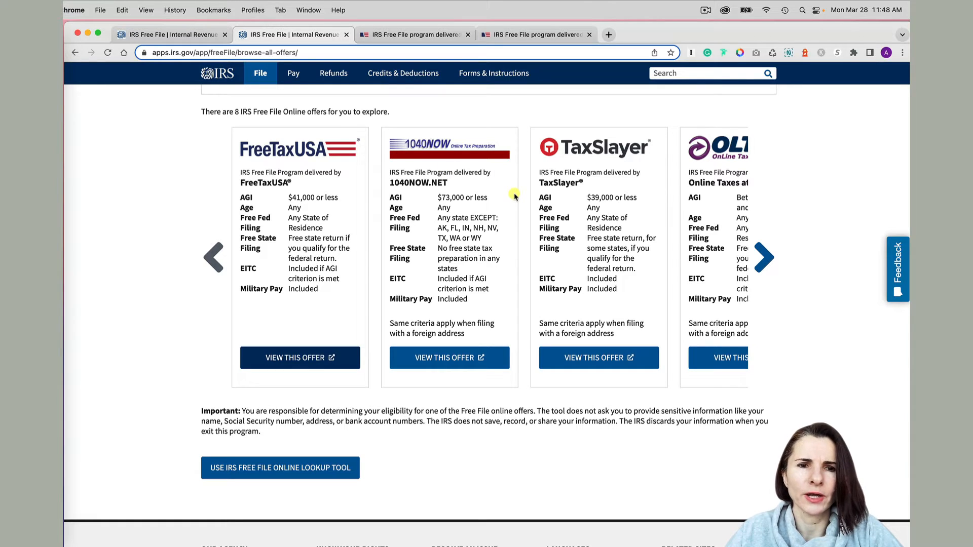
left_click(533, 35)
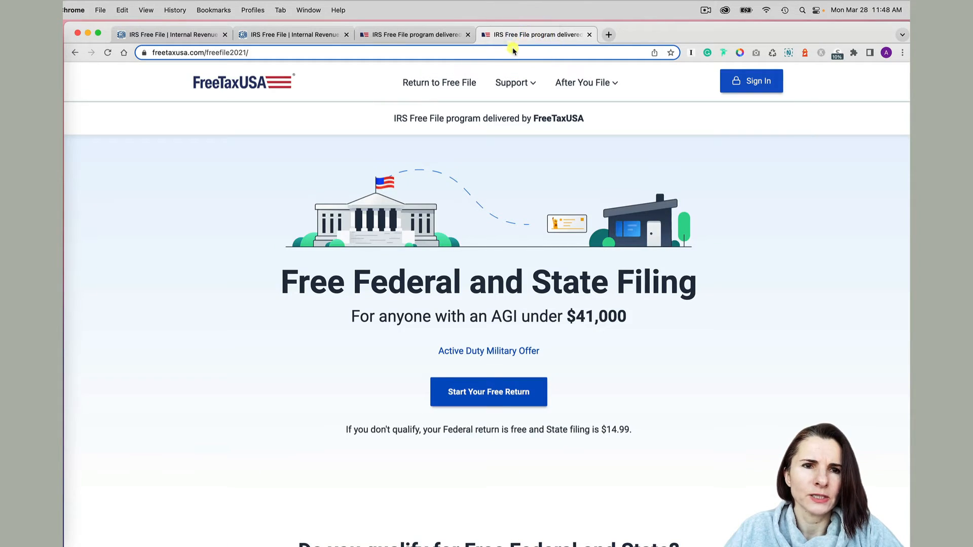
Step: Remove the freefile2021 path from the address and load the regular freetaxusa.com homepage
left_click(223, 82)
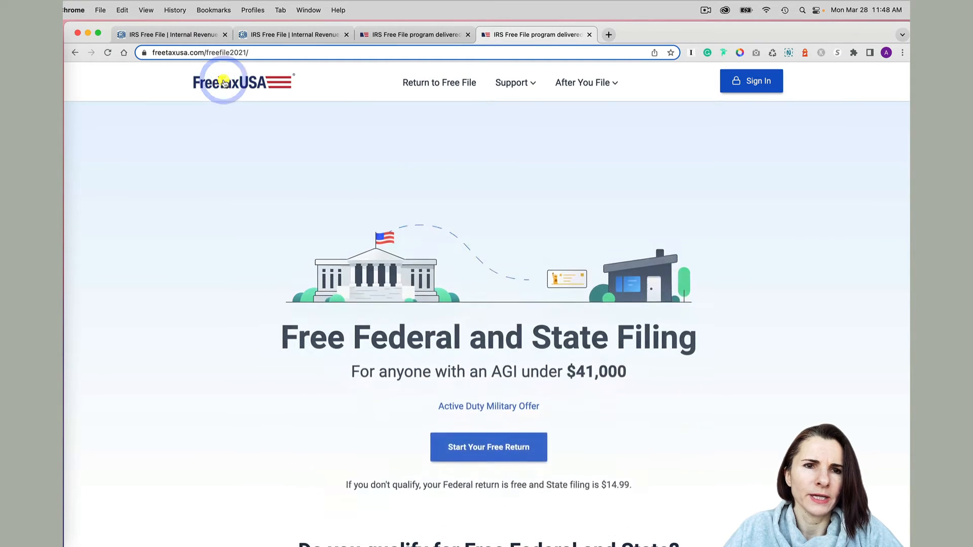
left_click(254, 52)
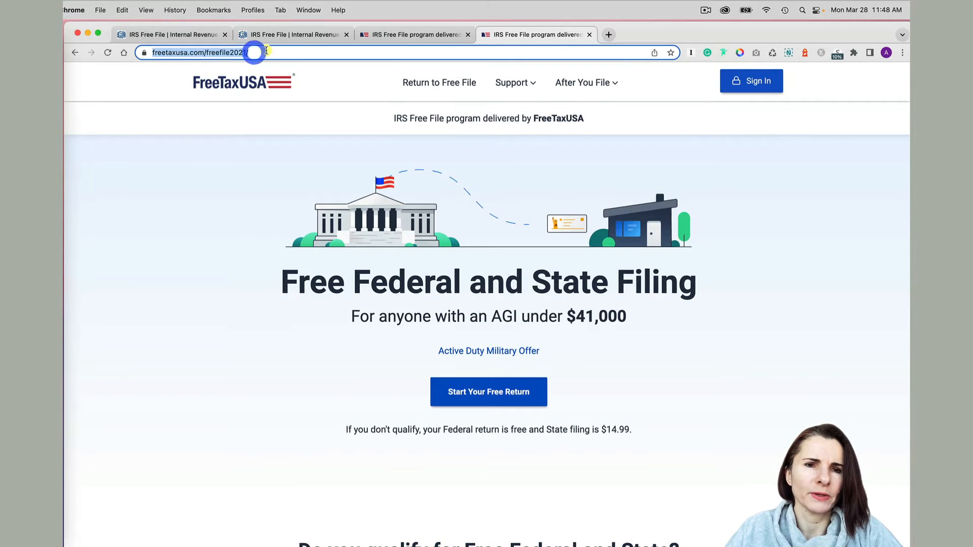
left_click_drag(292, 52, 246, 53)
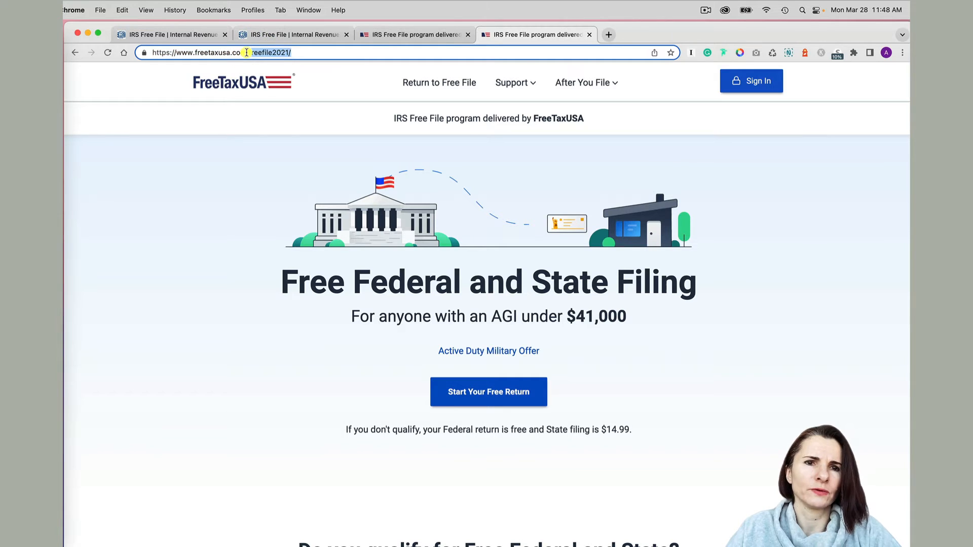
key("BackSpace")
key("Return")
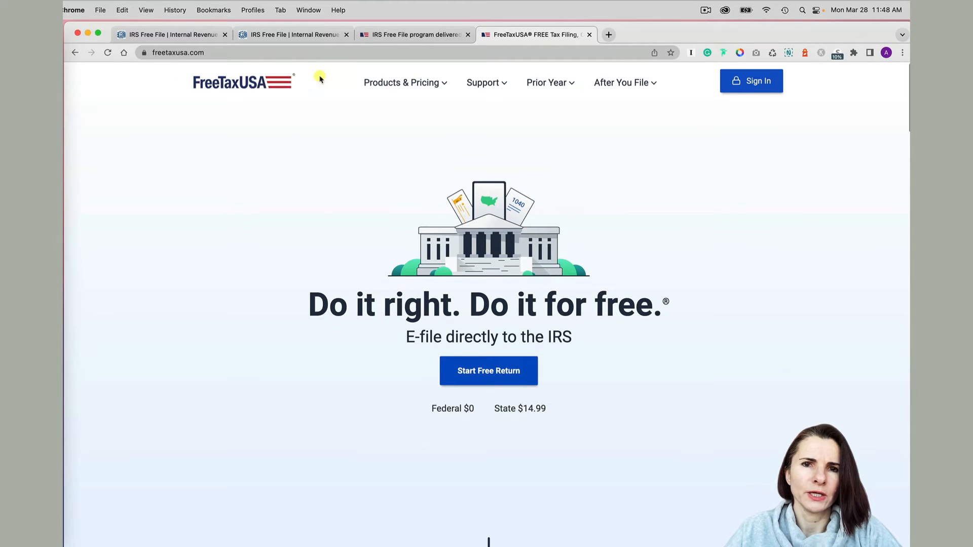
Step: Compare the federal and state filing prices on the FreeTaxUSA Free File page with those on its regular homepage
left_click(408, 35)
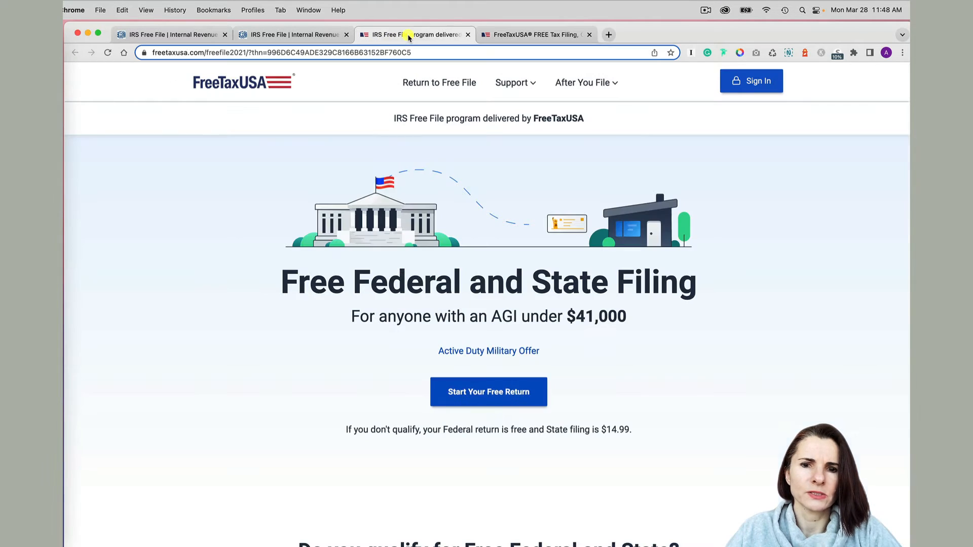
left_click(541, 35)
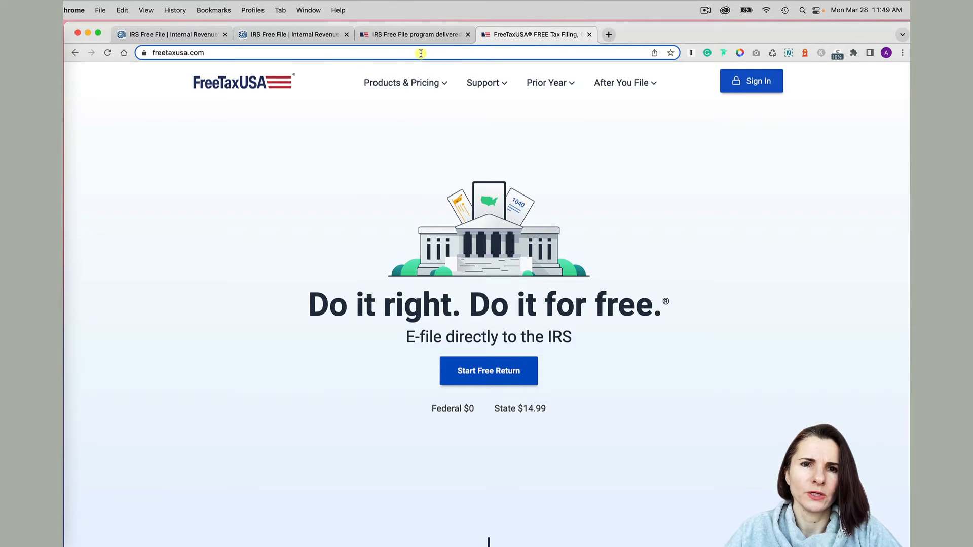
left_click(419, 34)
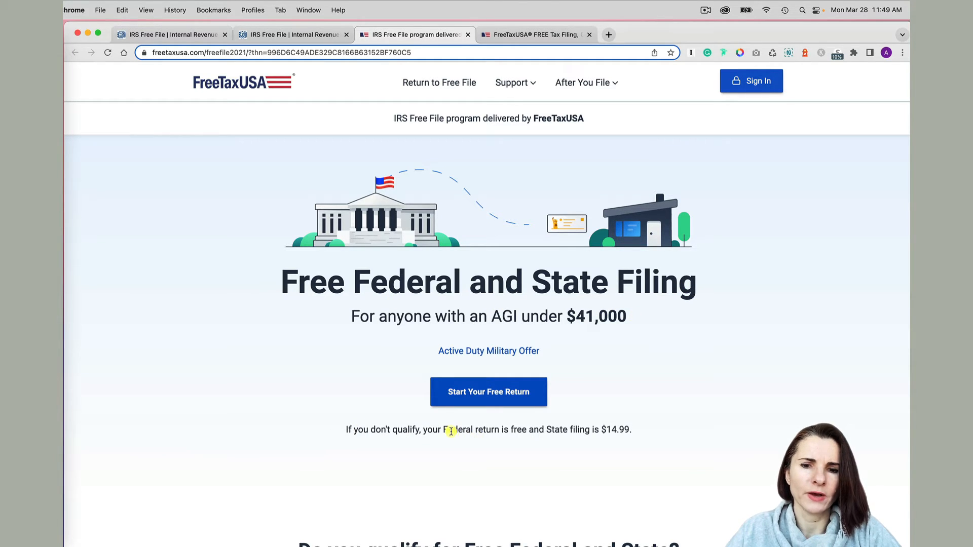
left_click_drag(448, 430, 675, 434)
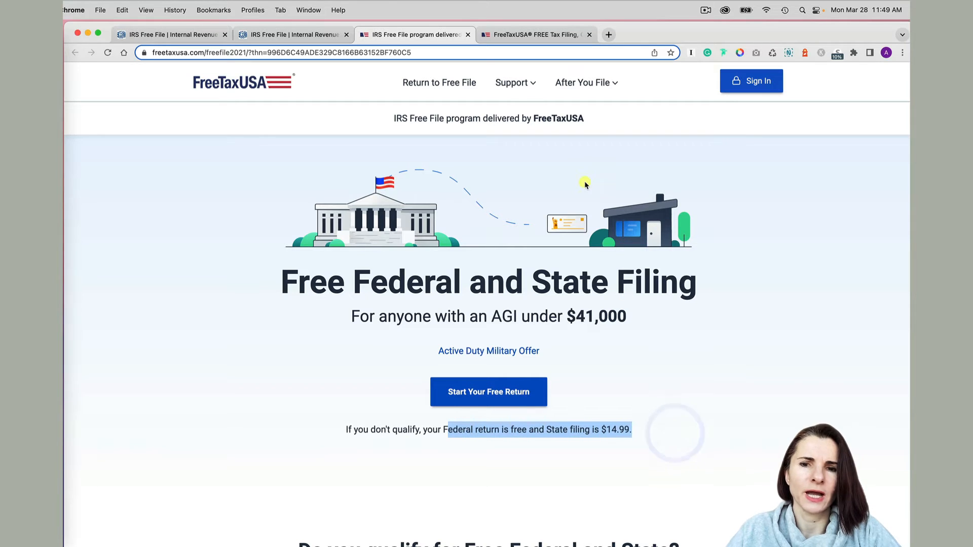
left_click(527, 35)
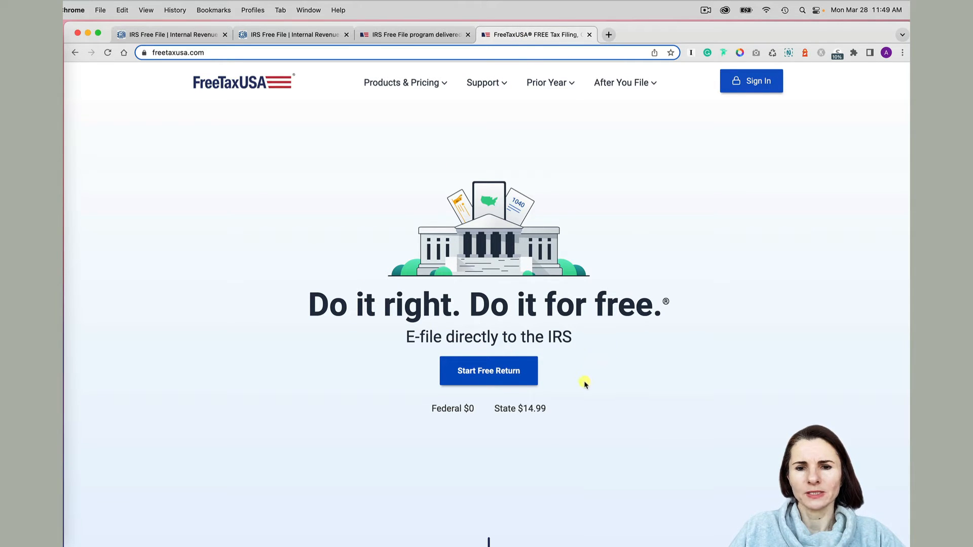
left_click_drag(426, 409, 552, 413)
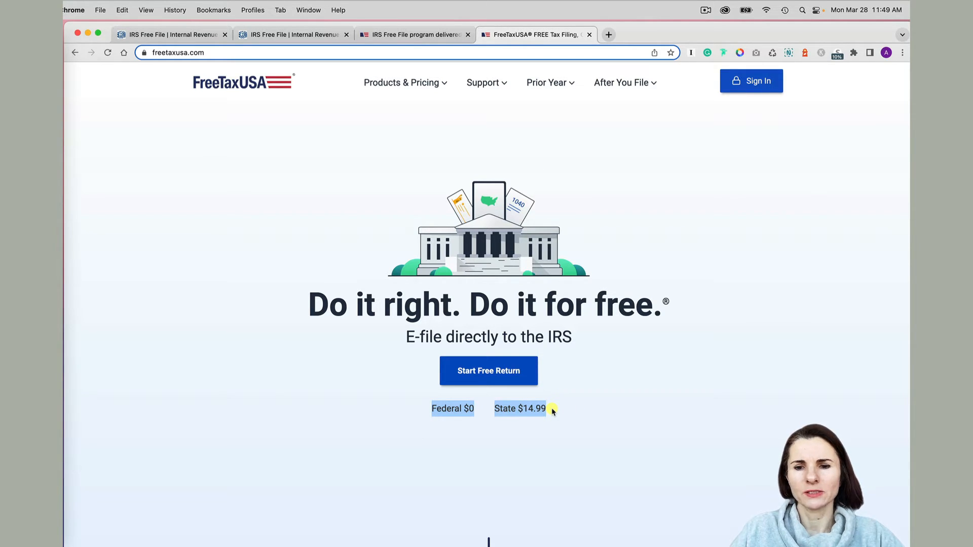
left_click(388, 34)
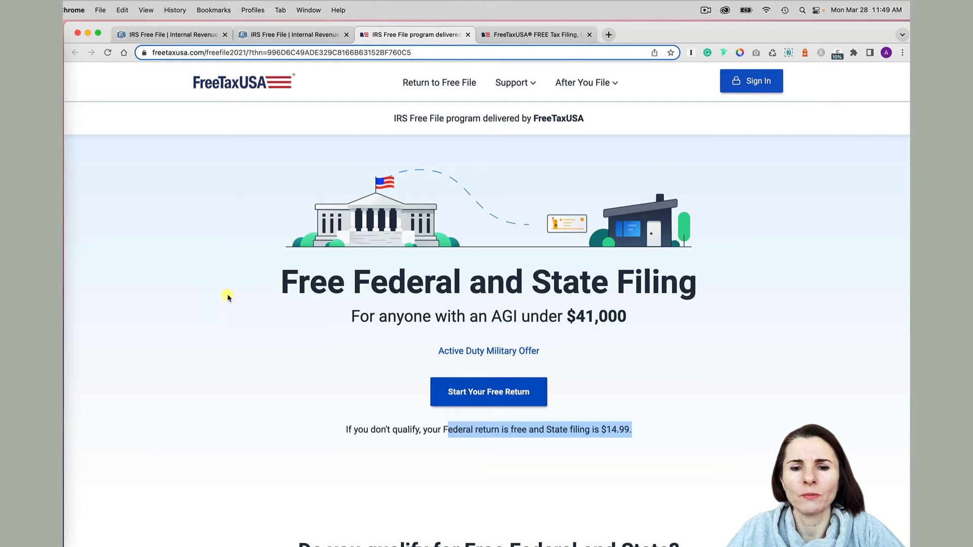
left_click(730, 260)
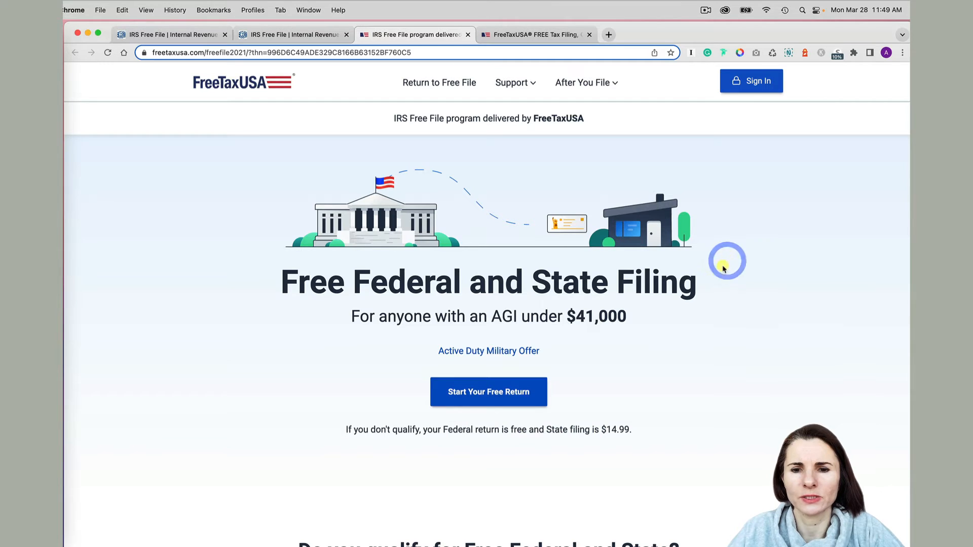
Step: Start the free return from the Free File page, signing in as a returning user, and continue the 2021 tax return
scroll(707, 282, "down", 1)
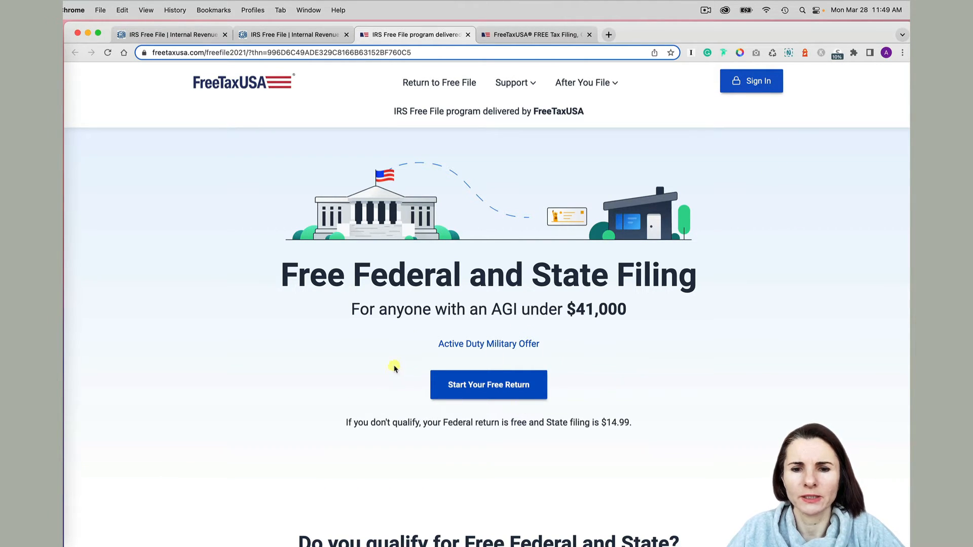
left_click(474, 385)
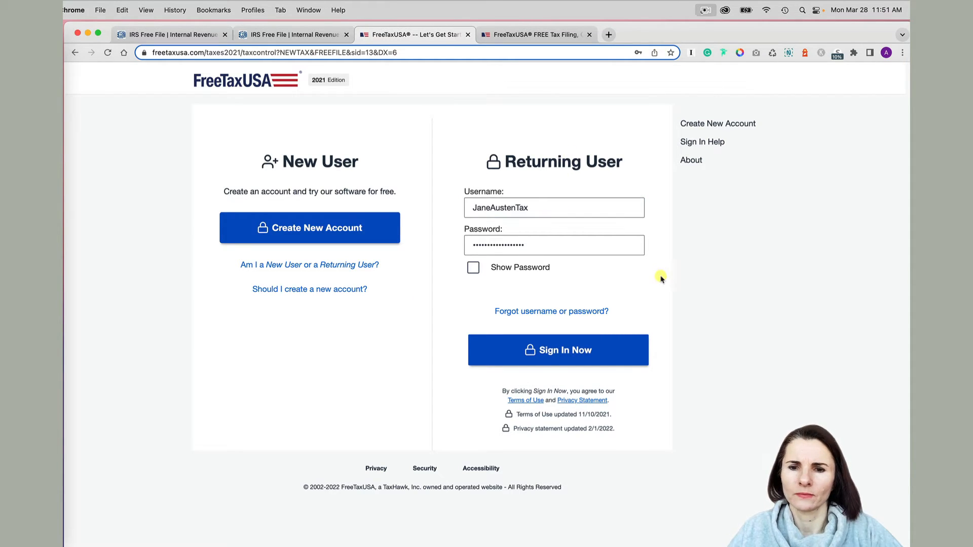
left_click(564, 355)
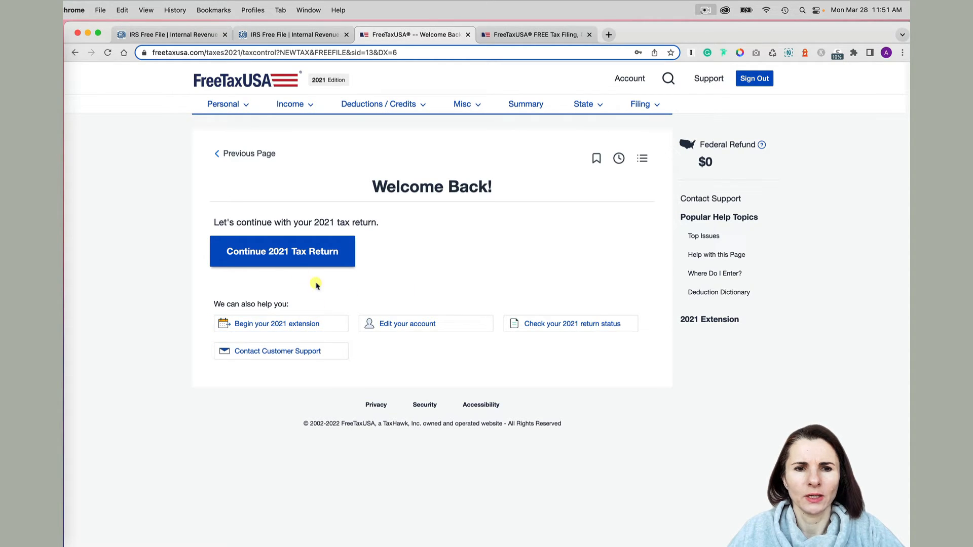
left_click(278, 252)
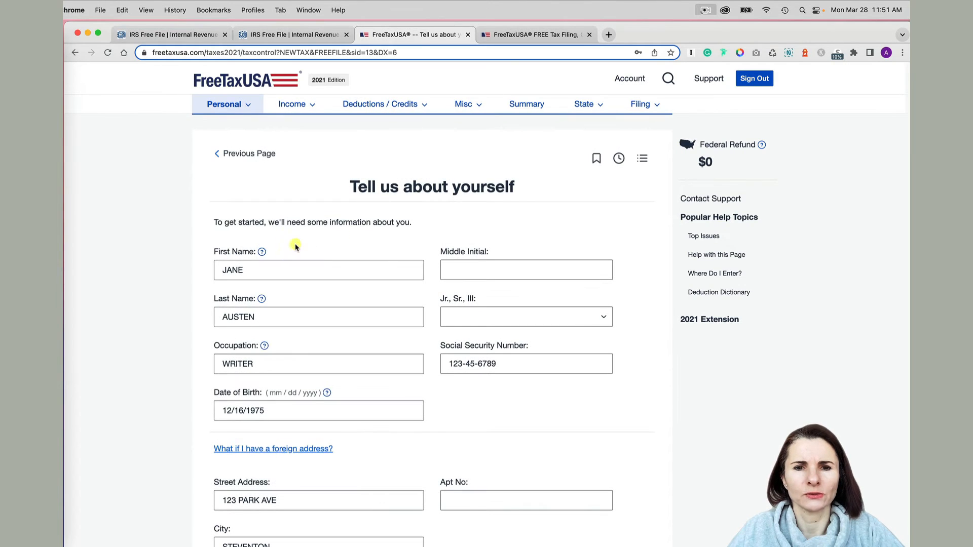
Step: Review the personal information form down to its yes/no questions, consulting the example W-2 image fw2-2021-newform.jpg in Preview along the way
scroll(428, 429, "down", 1)
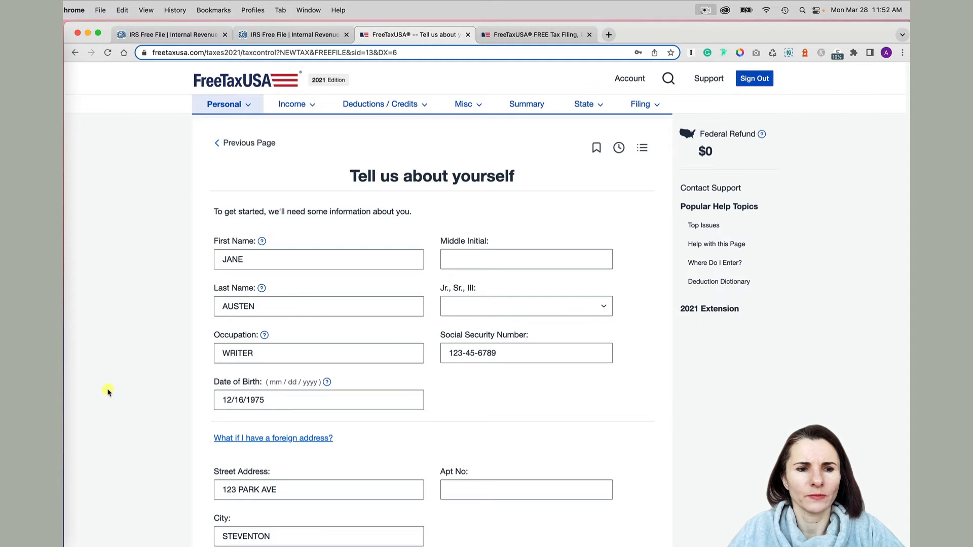
left_click(67, 462)
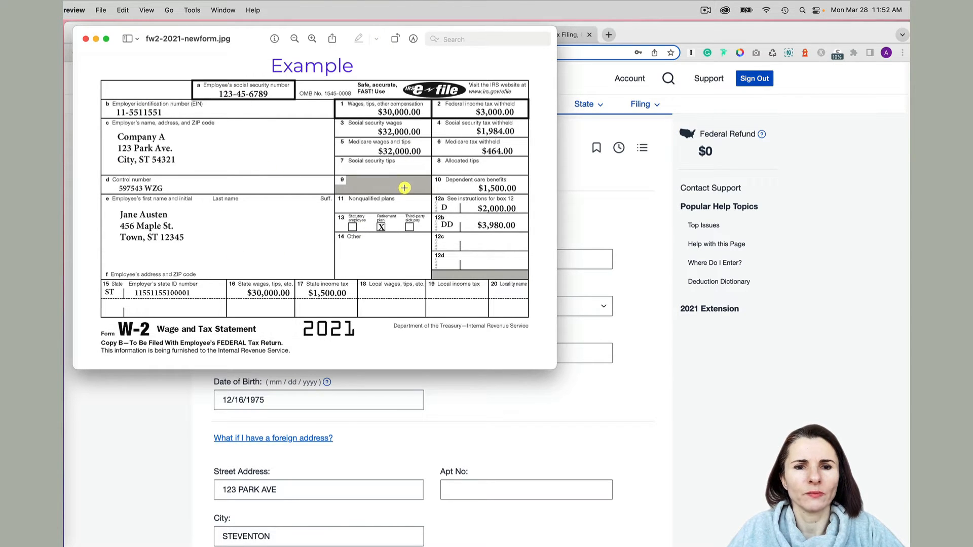
left_click(638, 230)
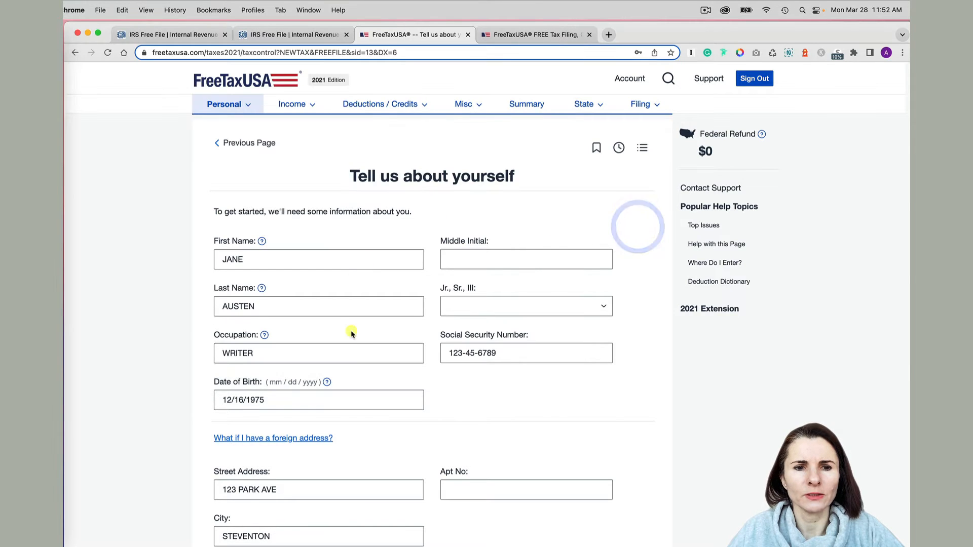
scroll(355, 340, "down", 2)
scroll(354, 349, "down", 5)
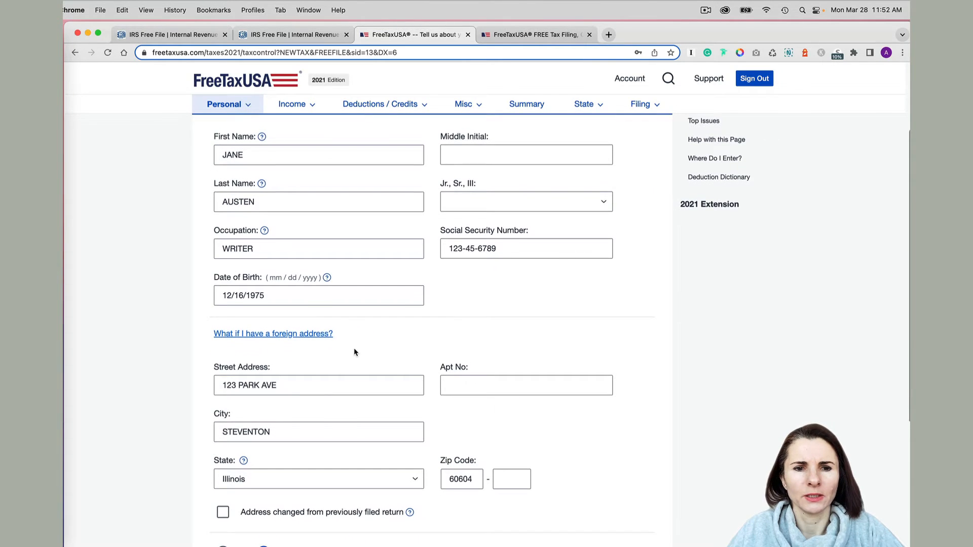
scroll(354, 348, "down", 5)
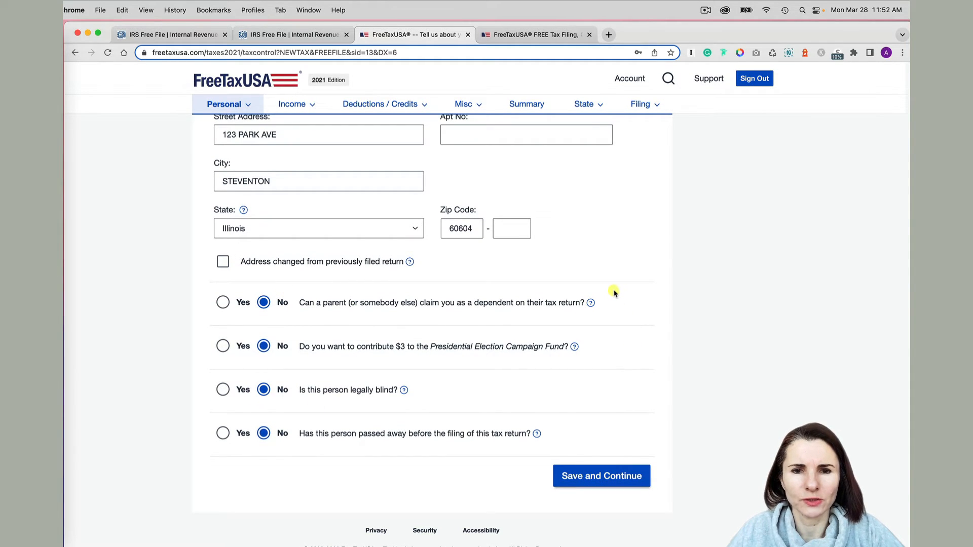
Step: Read the tax help on whether a parent or somebody else can claim the filer as a dependent
left_click(590, 305)
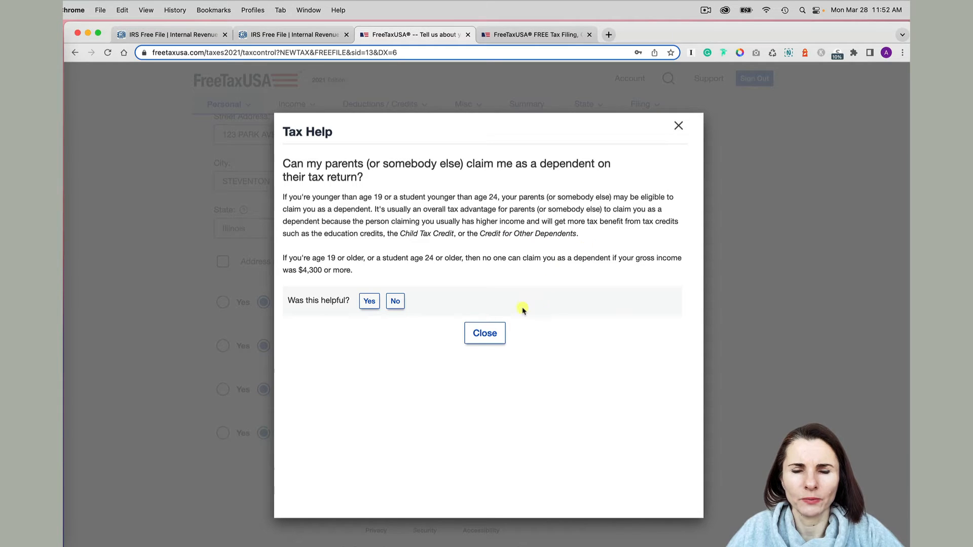
left_click(485, 337)
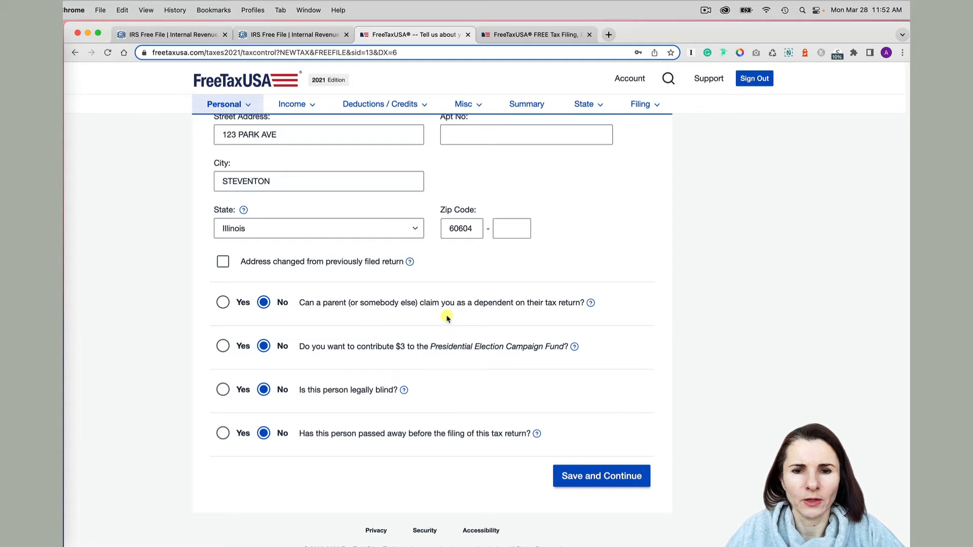
left_click(591, 303)
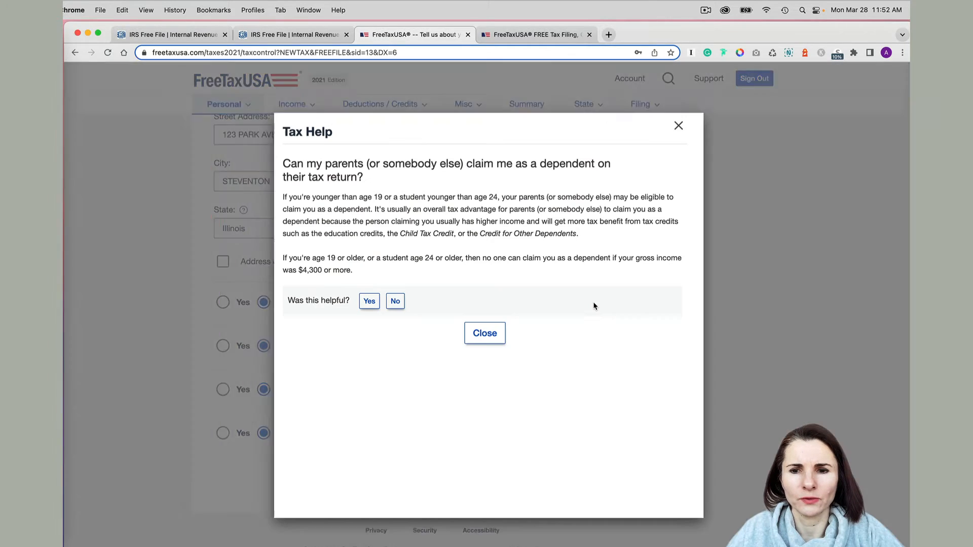
left_click(678, 128)
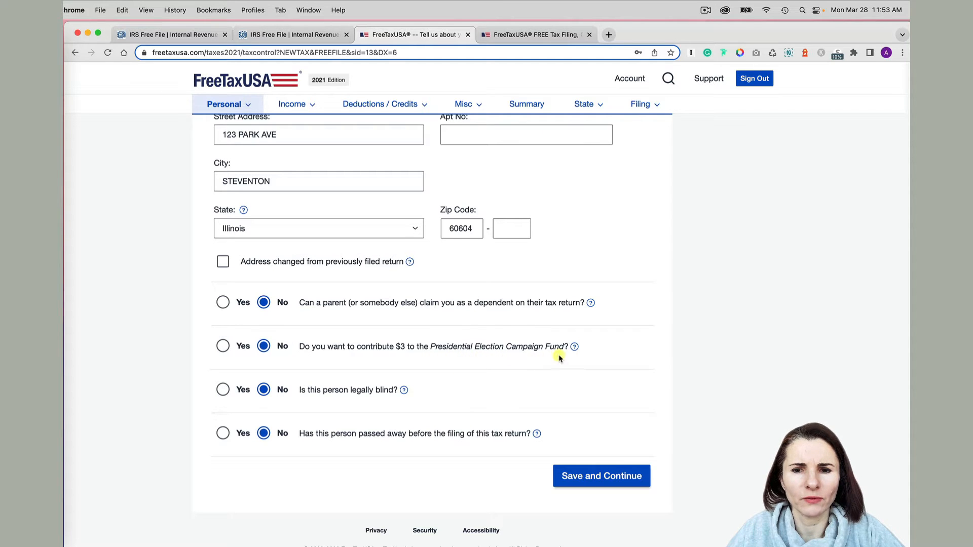
Step: Read the tax help on the Presidential Election Campaign Fund contribution and on the definition of legally blind
left_click(576, 349)
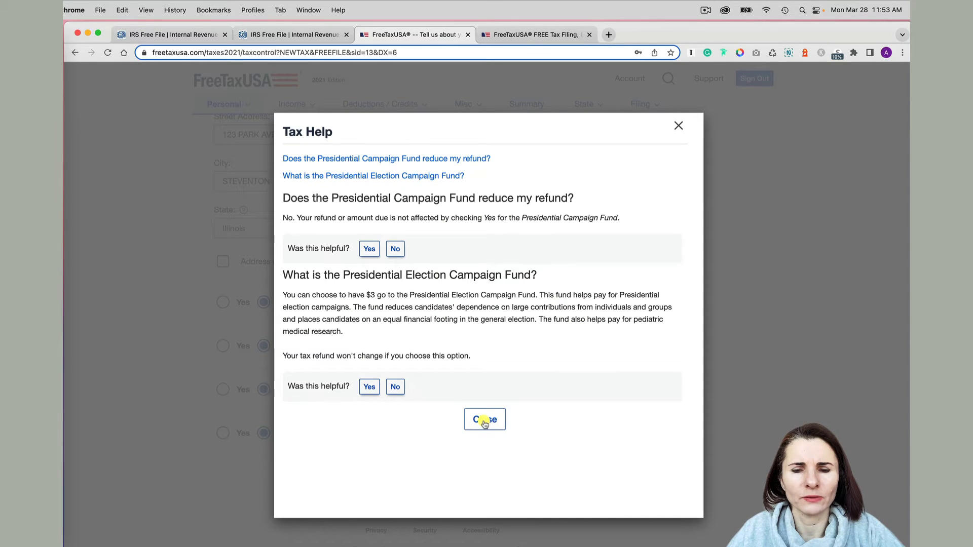
left_click(484, 420)
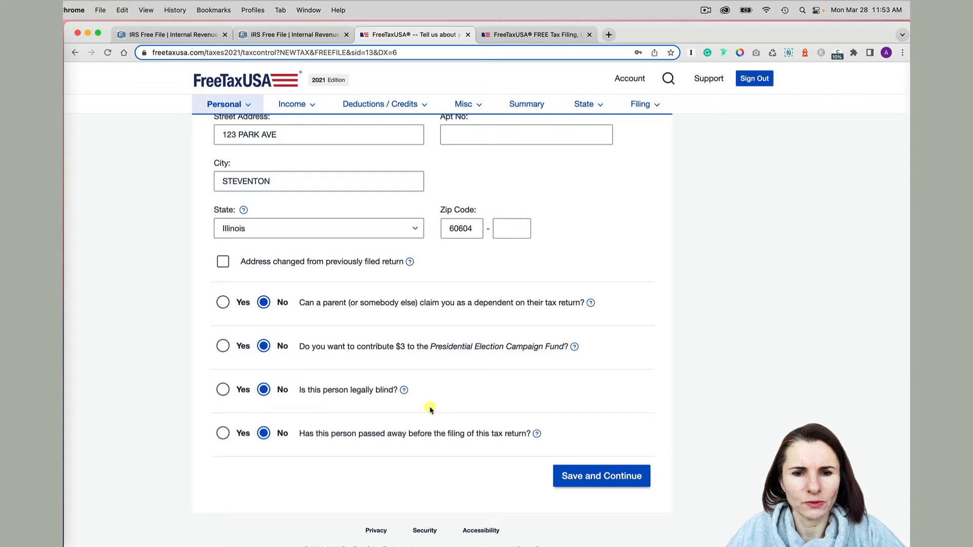
left_click(406, 393)
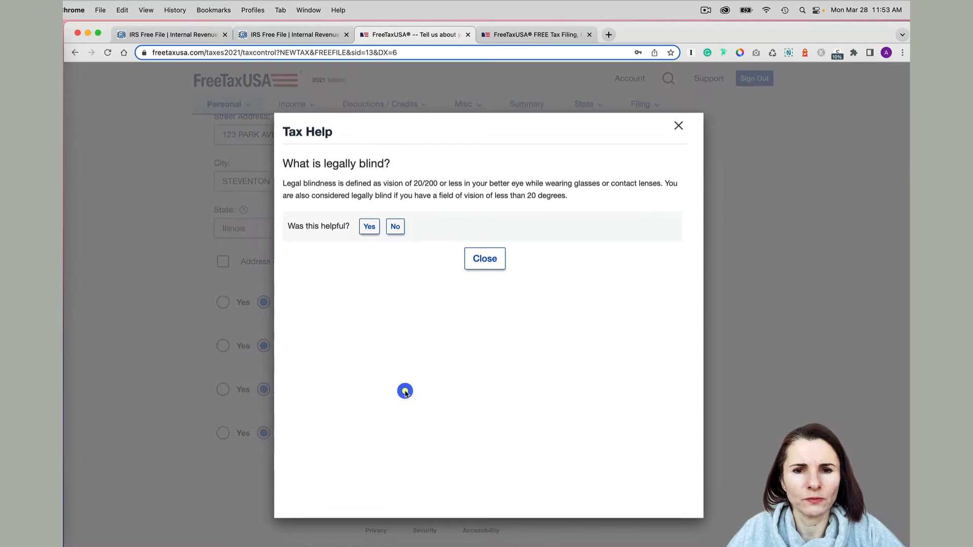
left_click(485, 259)
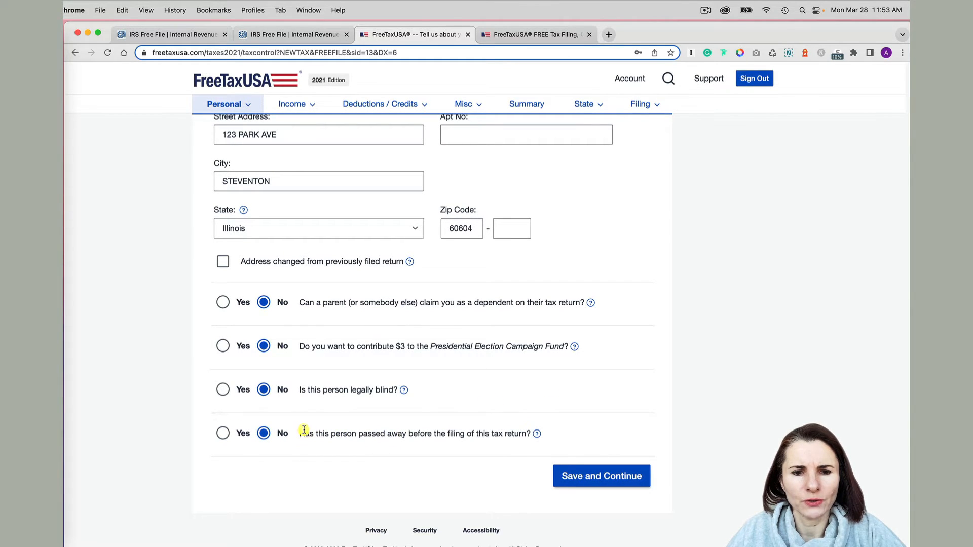
Step: Examine the question about whether the person passed away before filing and recheck the other yes/no answers
left_click_drag(300, 433, 537, 432)
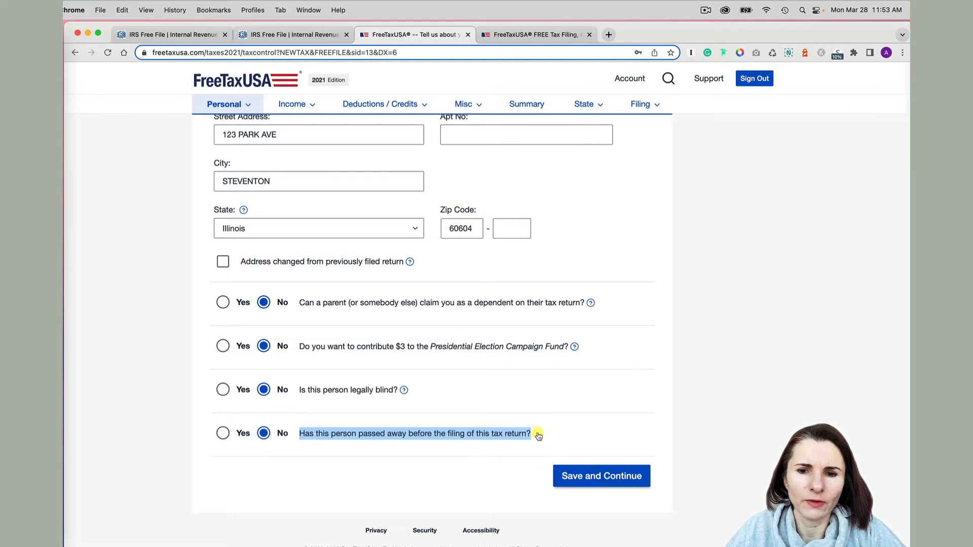
left_click(538, 434)
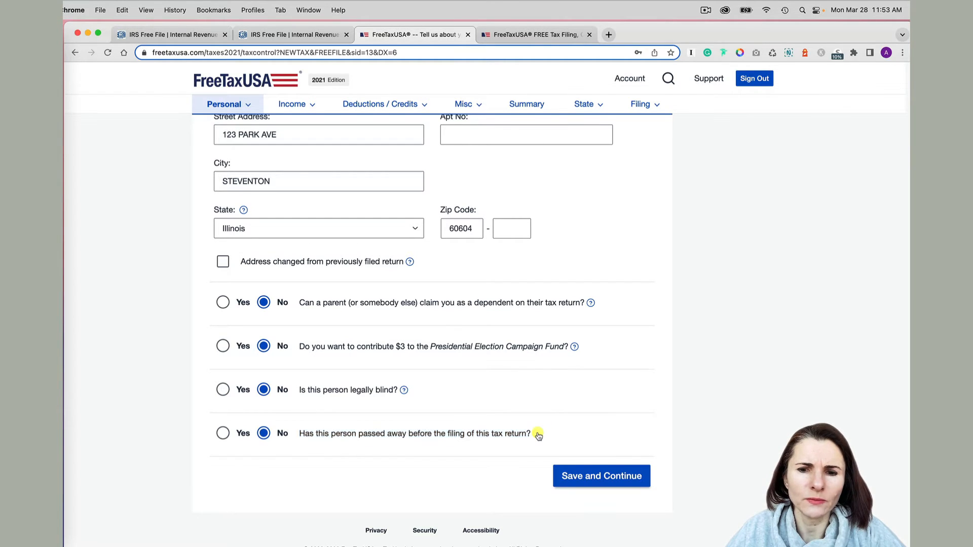
left_click(484, 347)
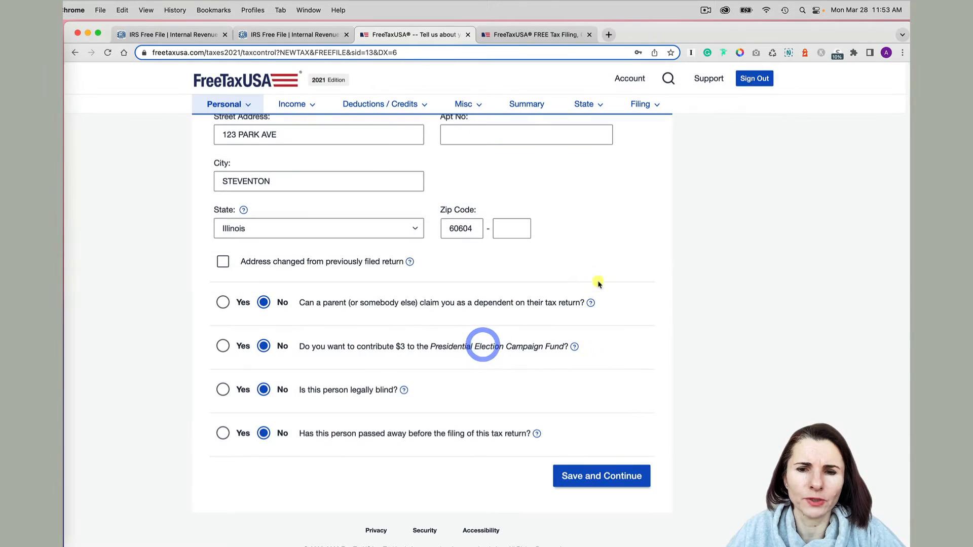
scroll(606, 316, "up", 2)
scroll(605, 315, "down", 1)
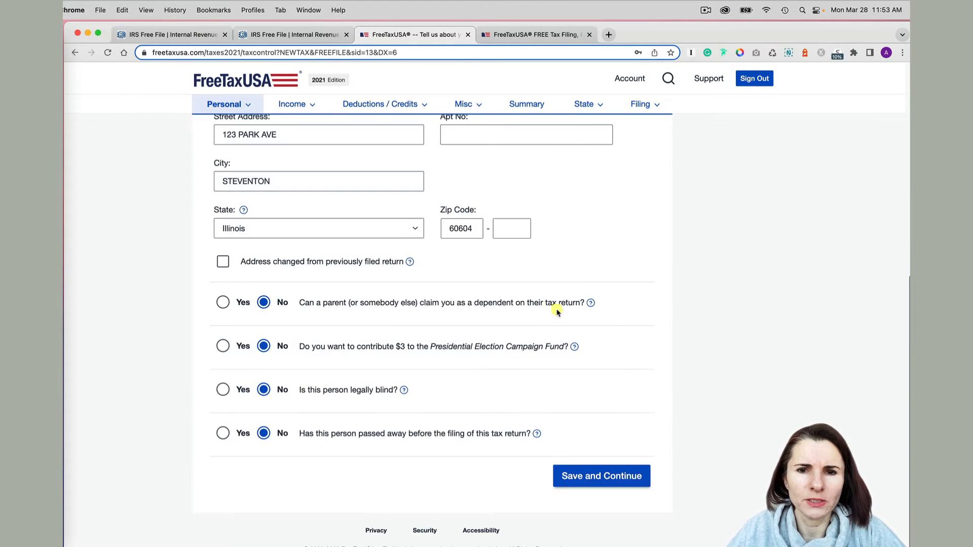
Step: Look at the Bookmarks feature for the personal information page, then return to the form
scroll(614, 358, "up", 10)
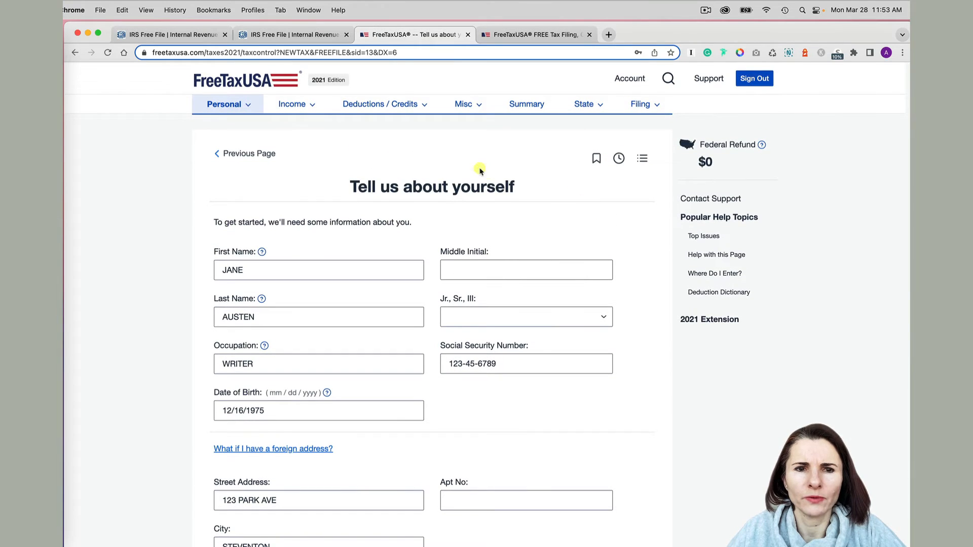
left_click(598, 159)
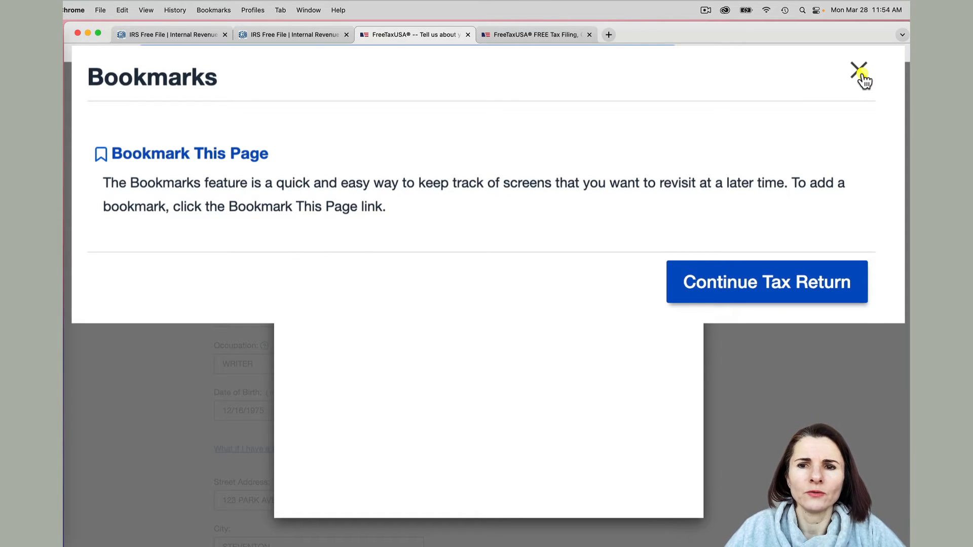
left_click(679, 127)
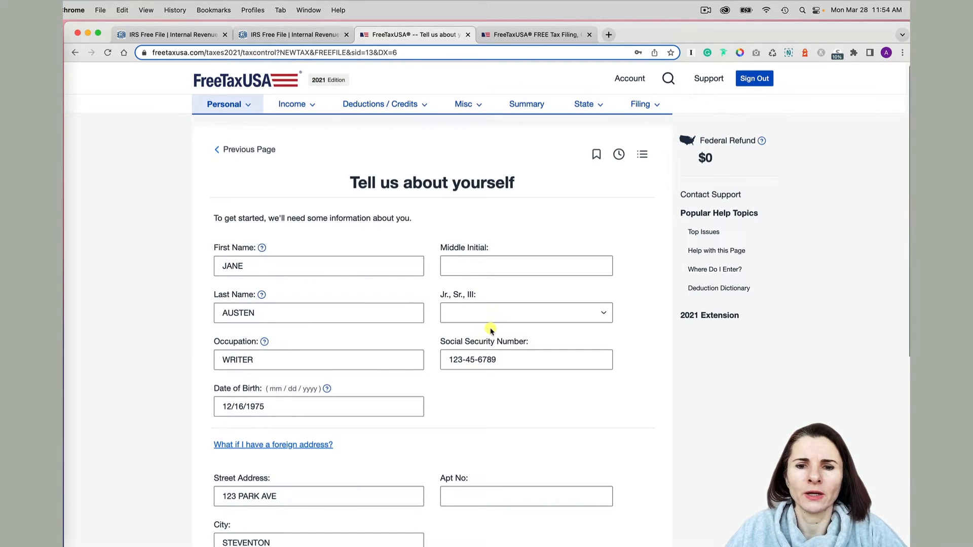
scroll(491, 331, "down", 6)
scroll(491, 330, "up", 5)
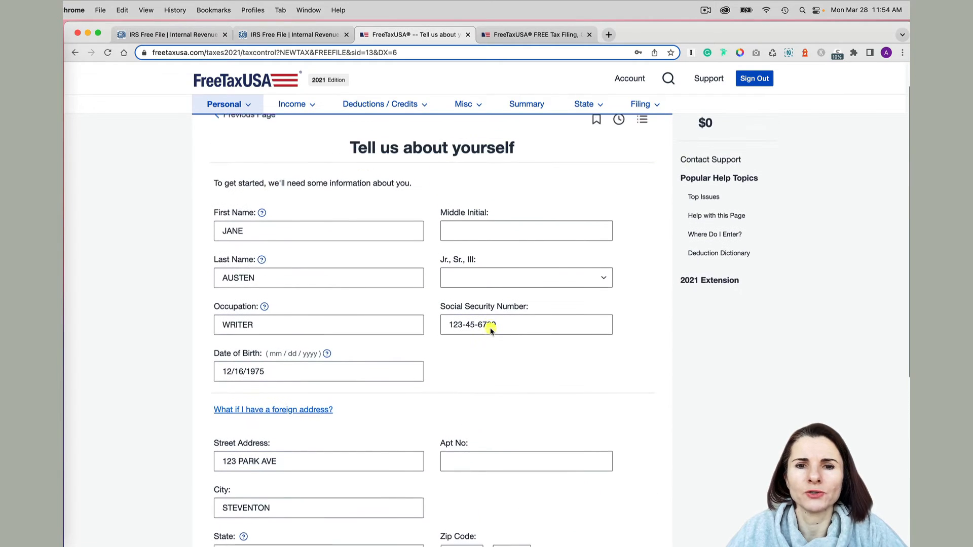
scroll(491, 329, "up", 1)
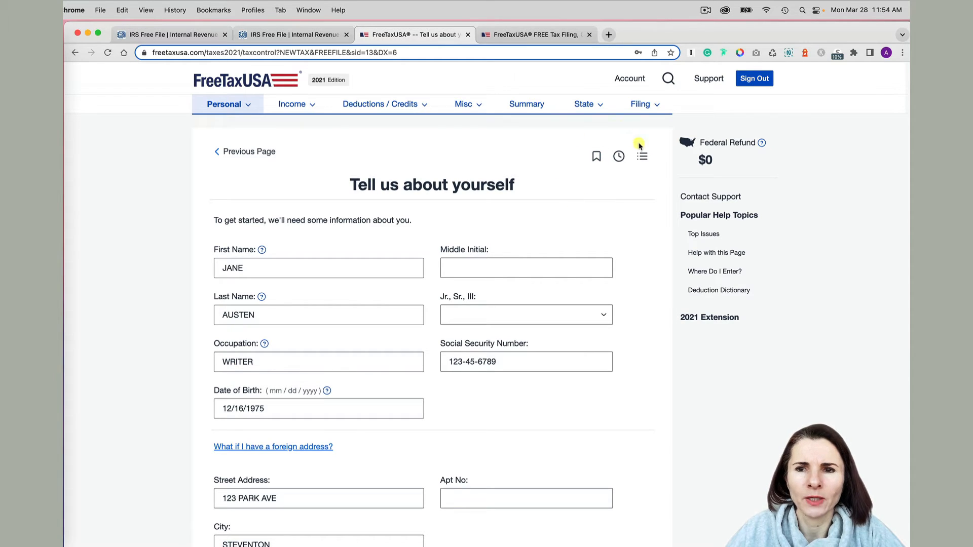
Step: Look through the History of visited return pages and close it
left_click(621, 158)
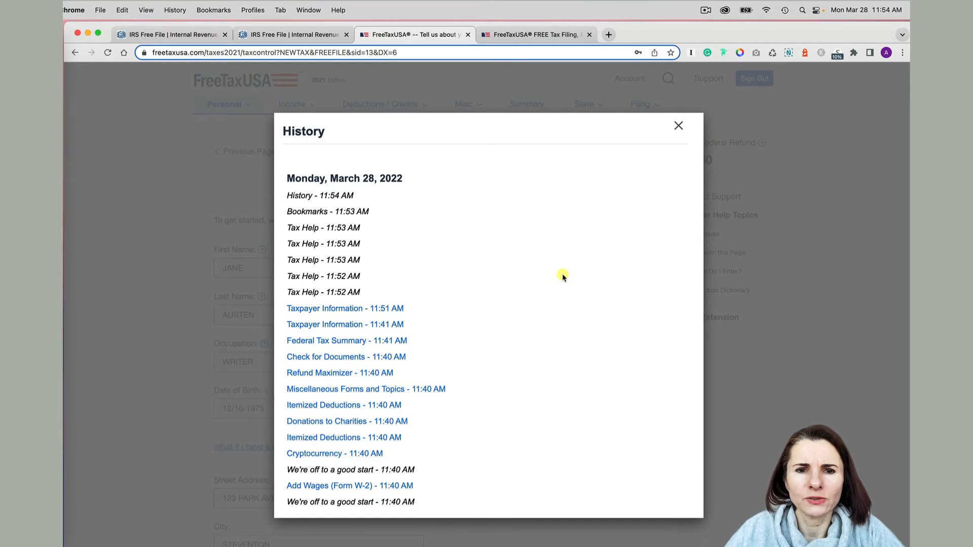
scroll(563, 276, "down", 6)
scroll(565, 272, "up", 4)
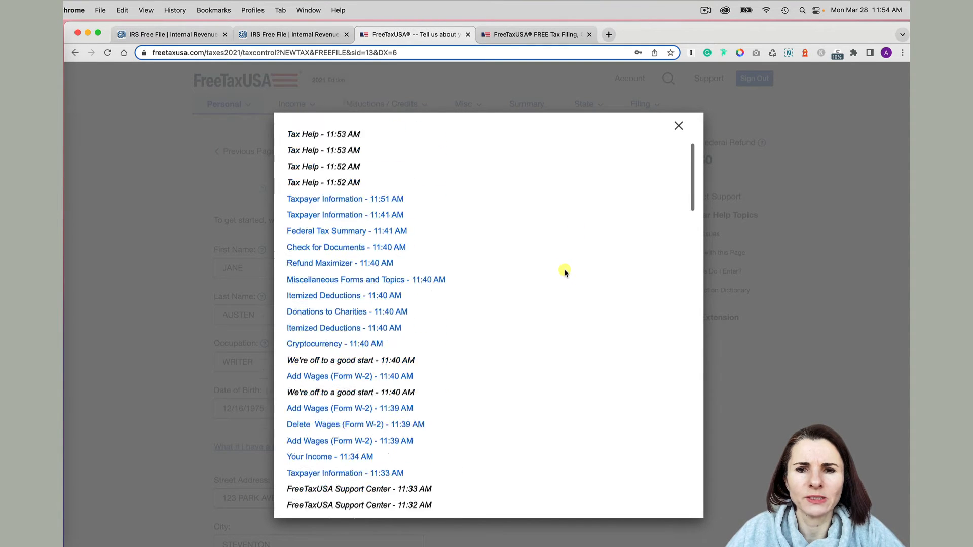
scroll(565, 272, "up", 3)
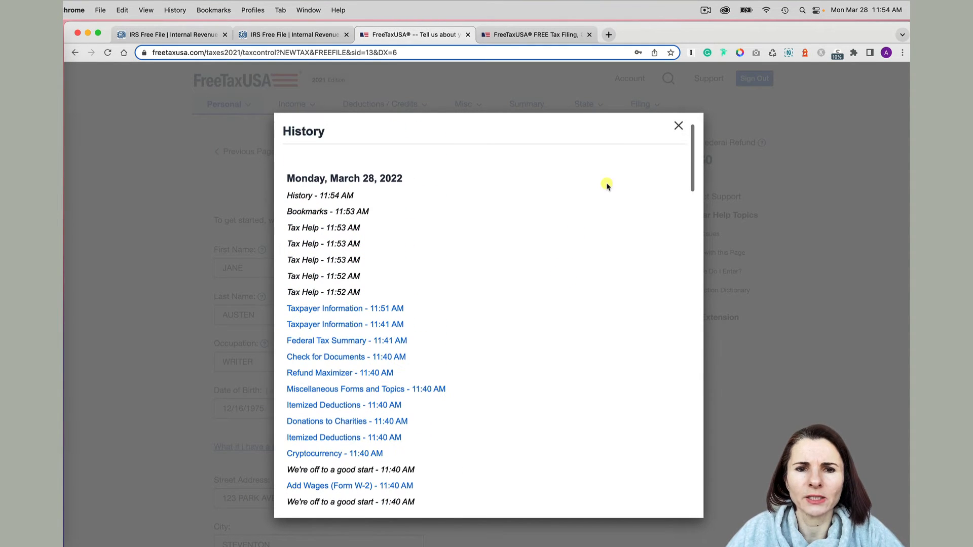
left_click(678, 130)
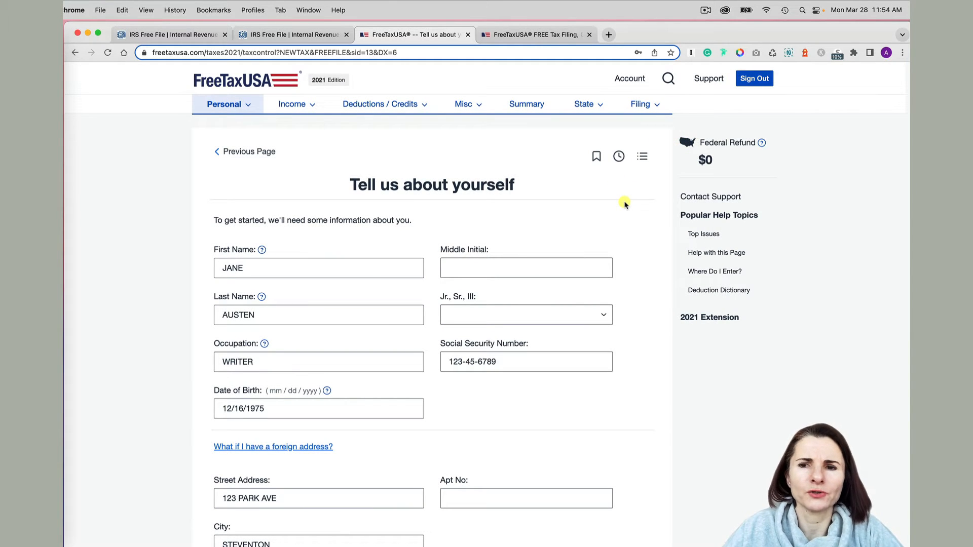
Step: View the Topics List with the Personal topics expanded, and close it
left_click(642, 157)
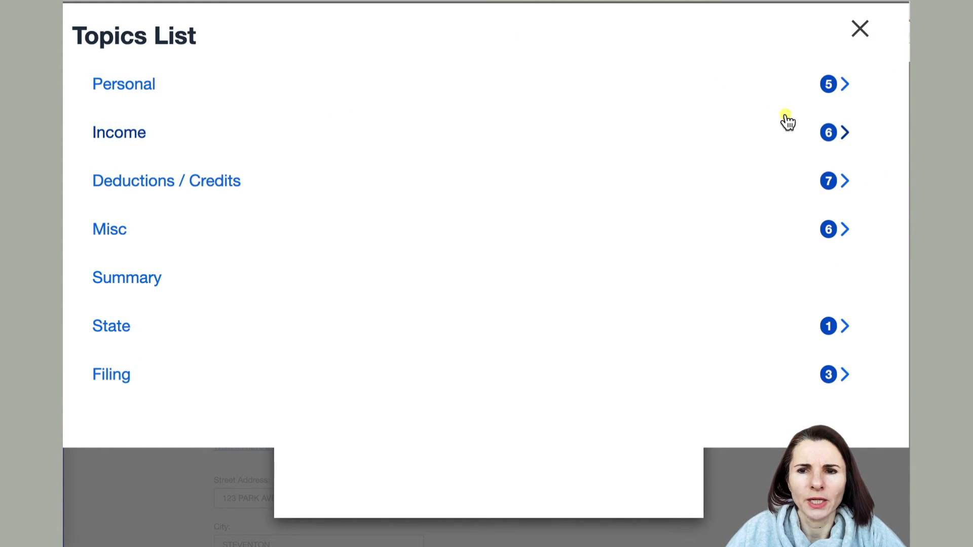
left_click(845, 85)
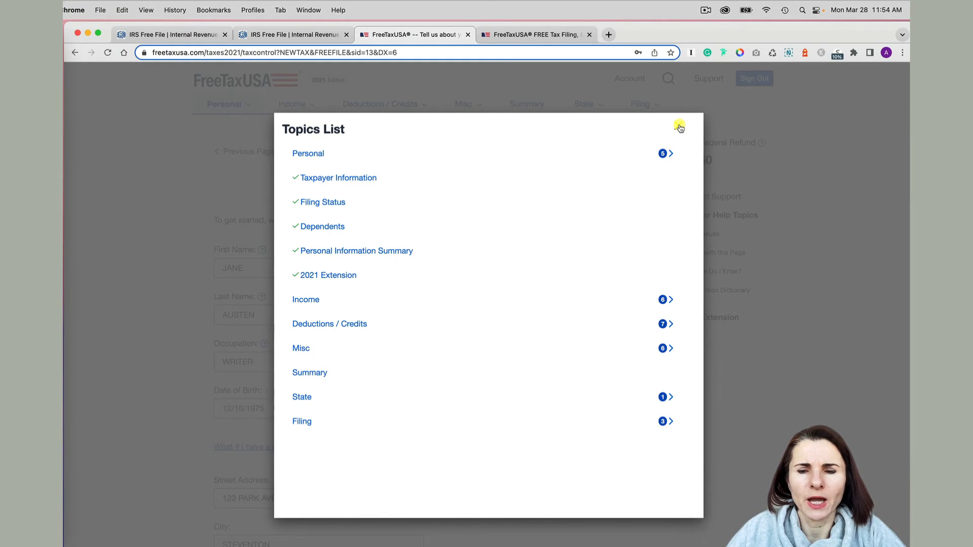
left_click(679, 128)
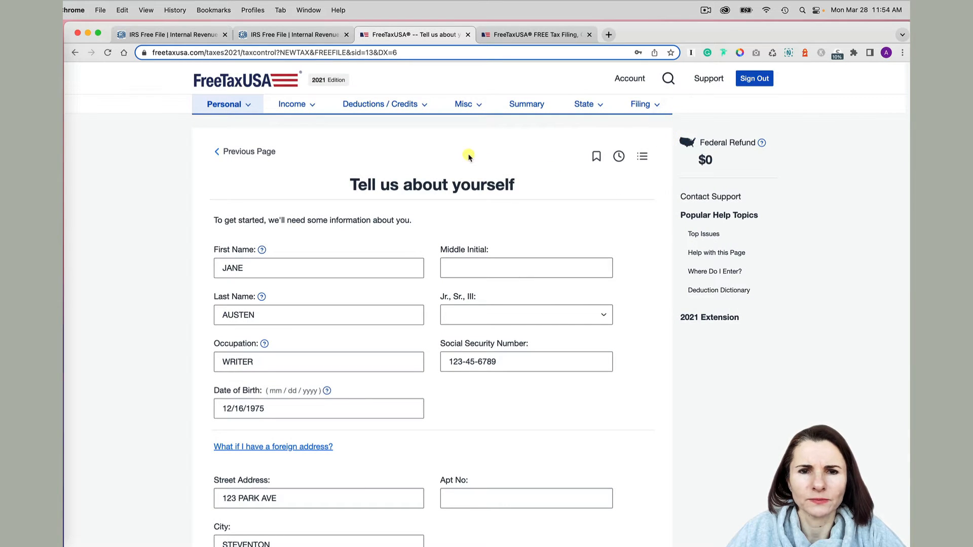
Step: Save the completed personal information and continue to the filing status question
scroll(413, 362, "down", 7)
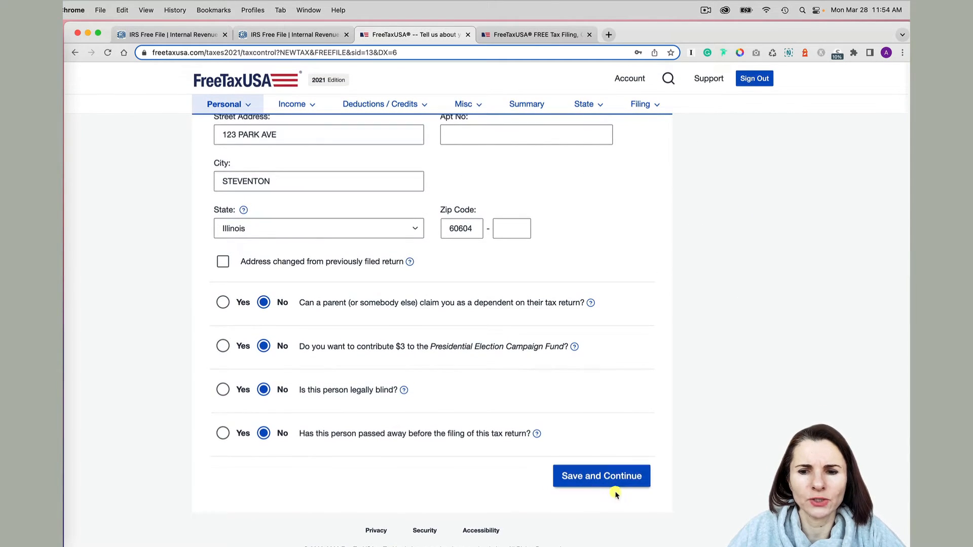
left_click(619, 475)
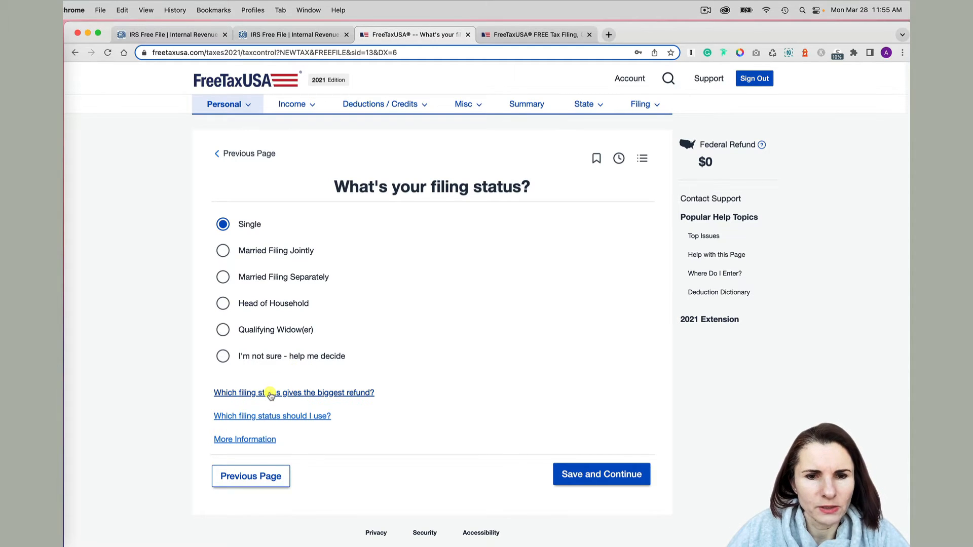
Step: Read the tax help on which filing status gives the biggest refund, the Head of Household rules and which status to use
left_click(270, 394)
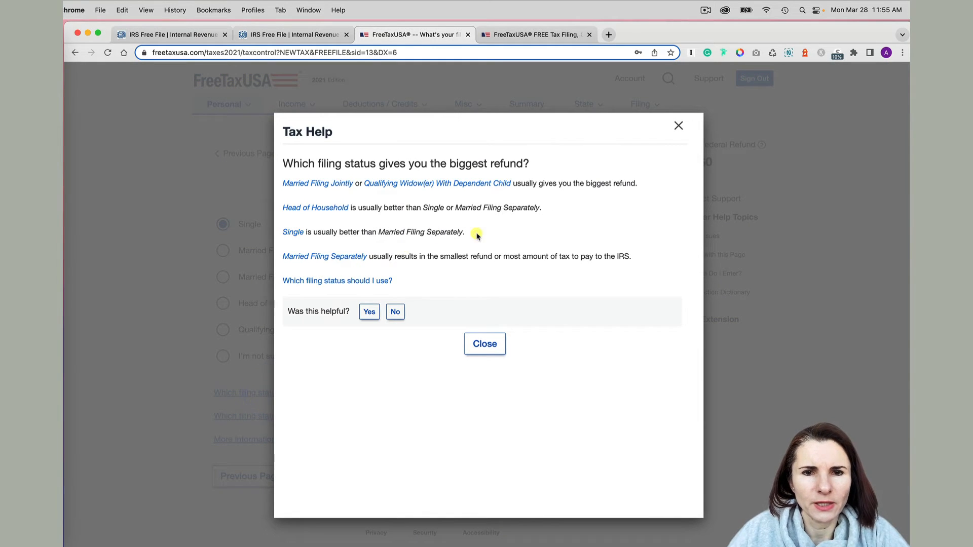
left_click(318, 207)
scroll(448, 279, "down", 5)
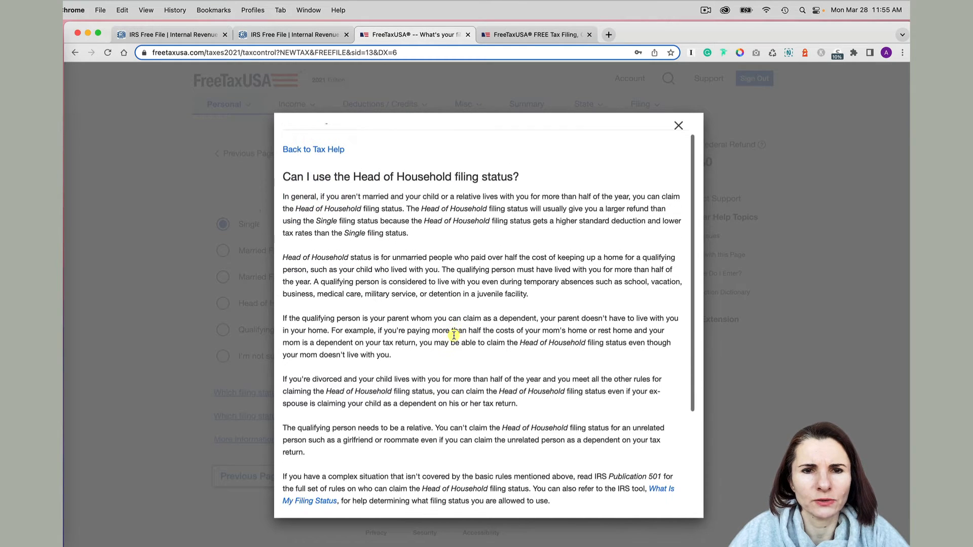
scroll(453, 335, "down", 2)
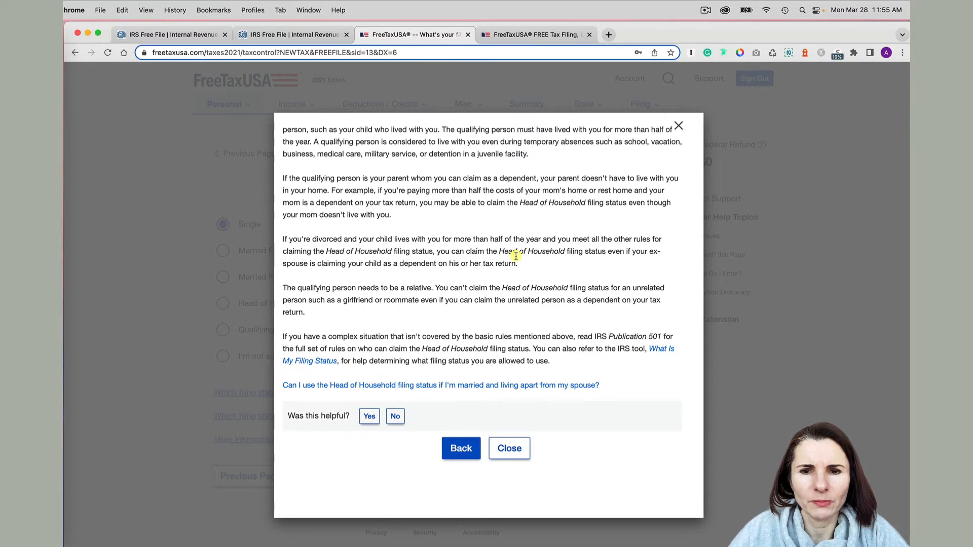
left_click(507, 450)
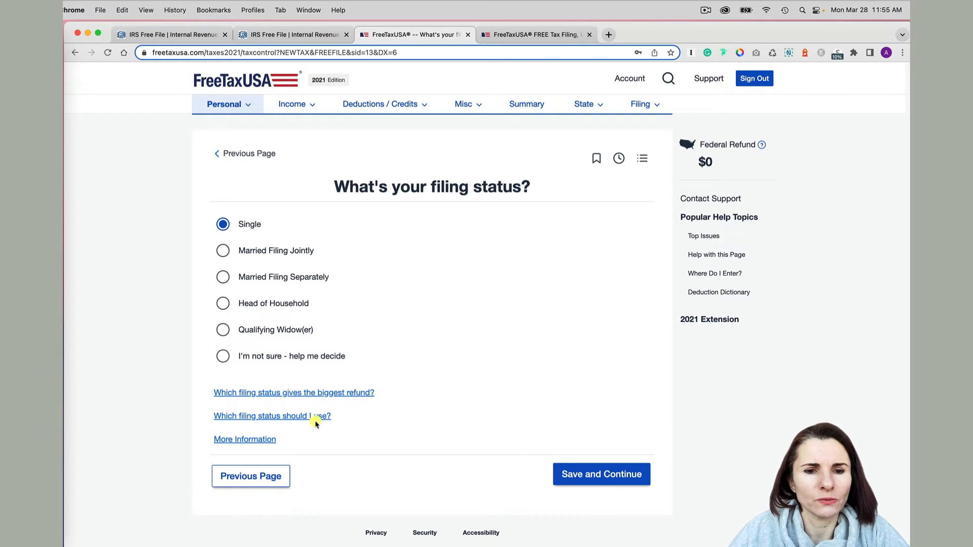
left_click(294, 418)
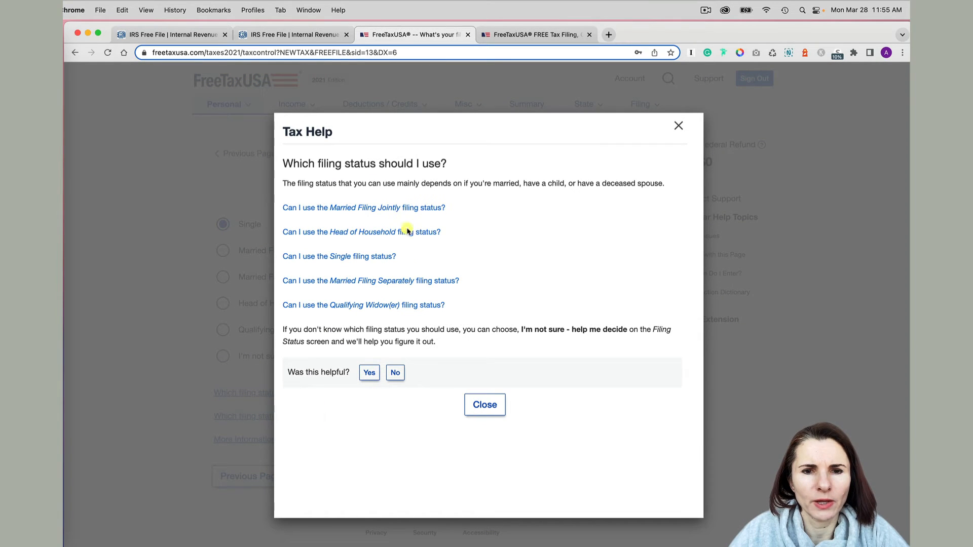
left_click(487, 412)
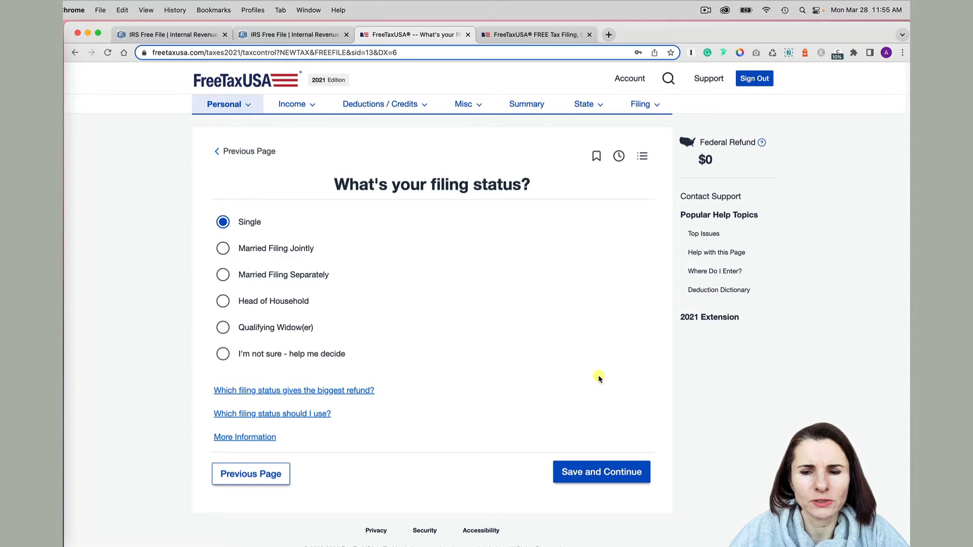
Step: Save Single as the filing status and read the tax help on who is a qualifying child
left_click(593, 474)
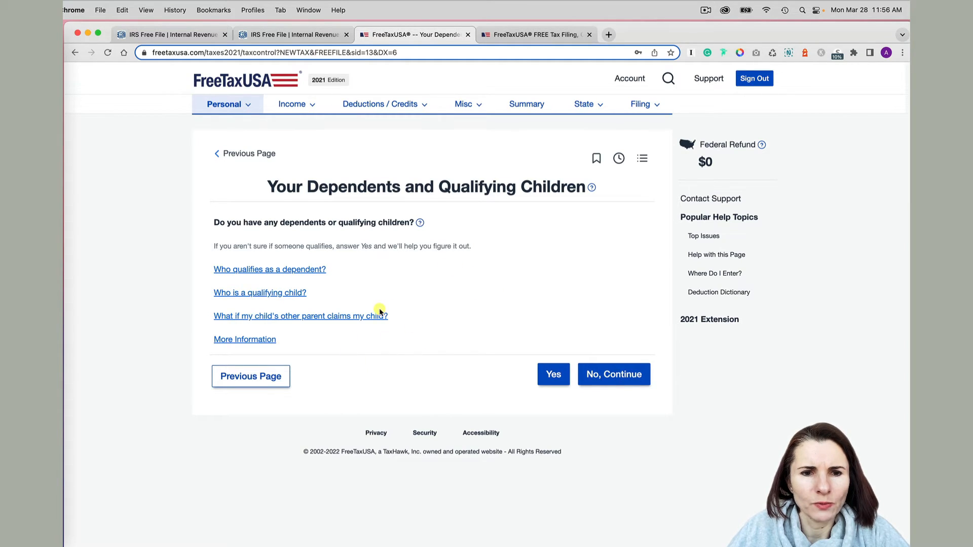
left_click(273, 294)
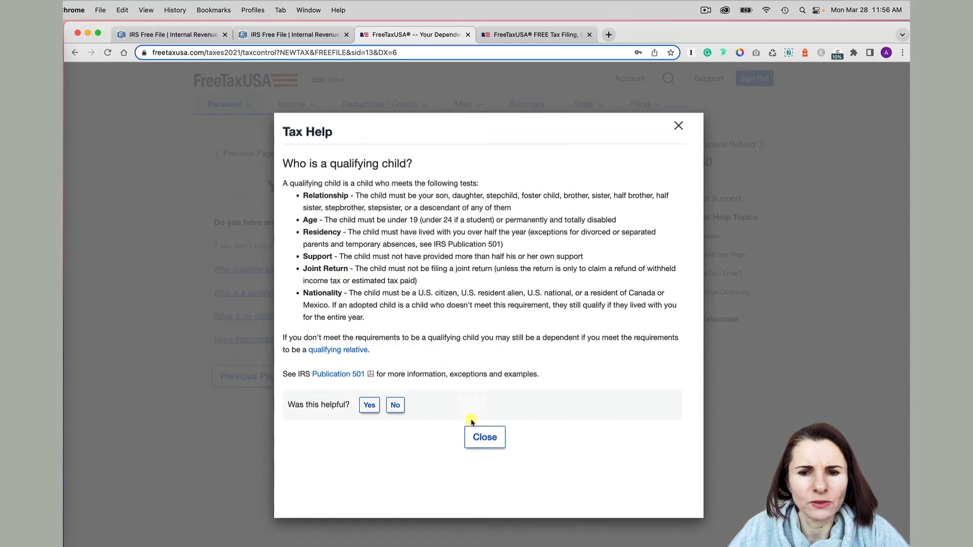
left_click(483, 439)
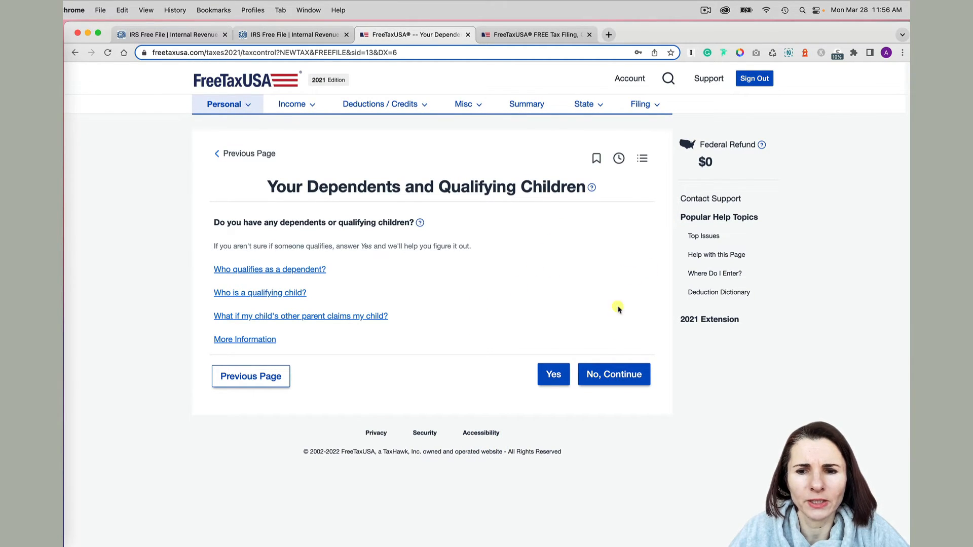
Step: Declare no dependents or qualifying children and save No for advance Child Tax Credit payments
left_click(605, 374)
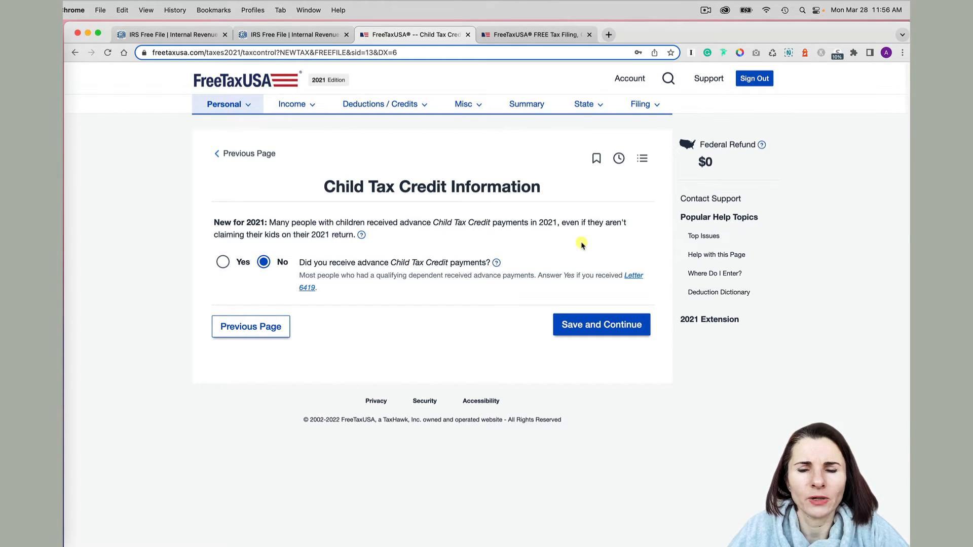
left_click(606, 329)
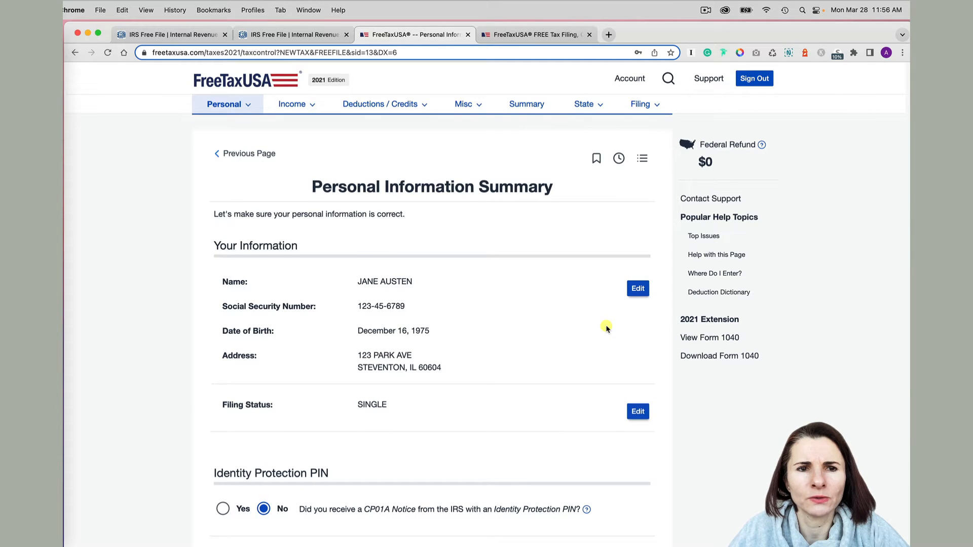
Step: Accept the Personal Information Summary with No for the Identity Protection PIN notice, and choose to enter a W-2 now under Income
scroll(606, 328, "down", 5)
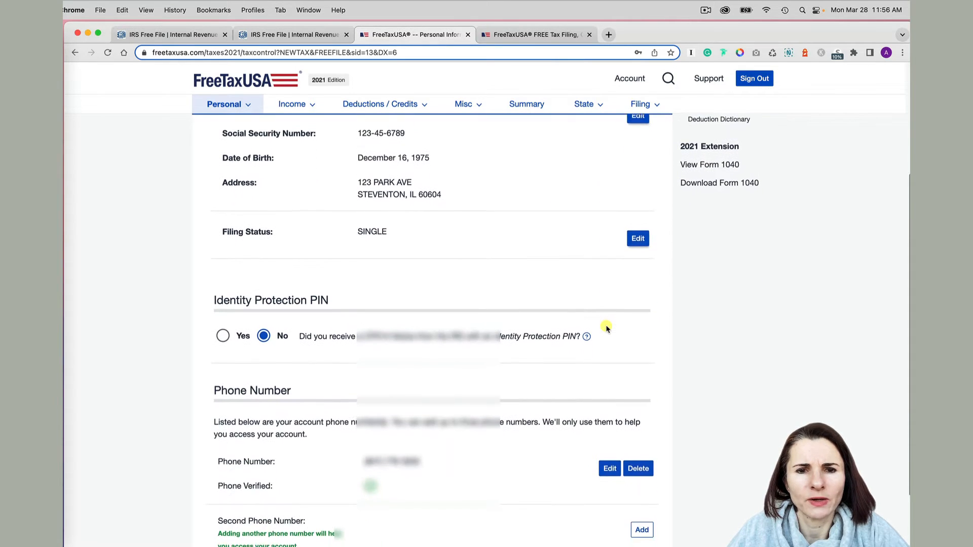
scroll(607, 328, "down", 3)
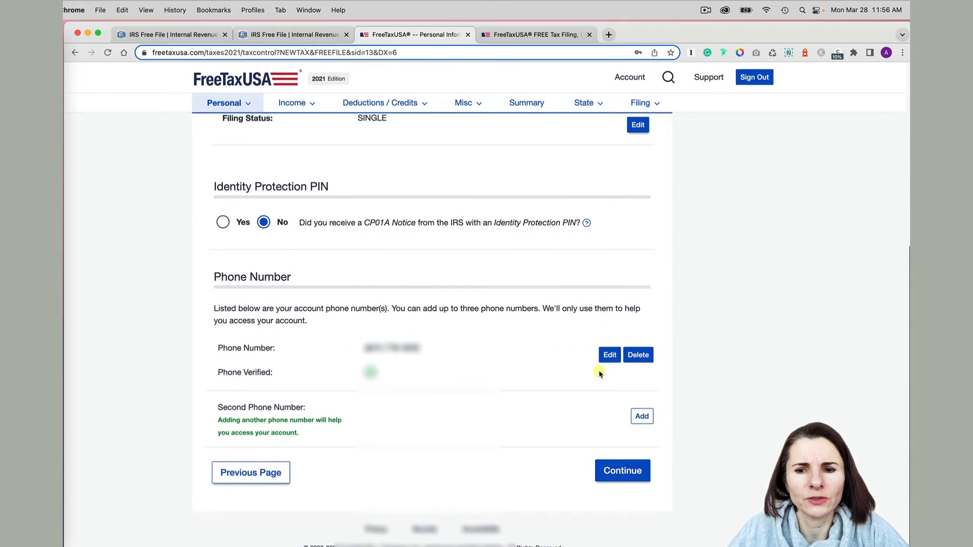
left_click(623, 472)
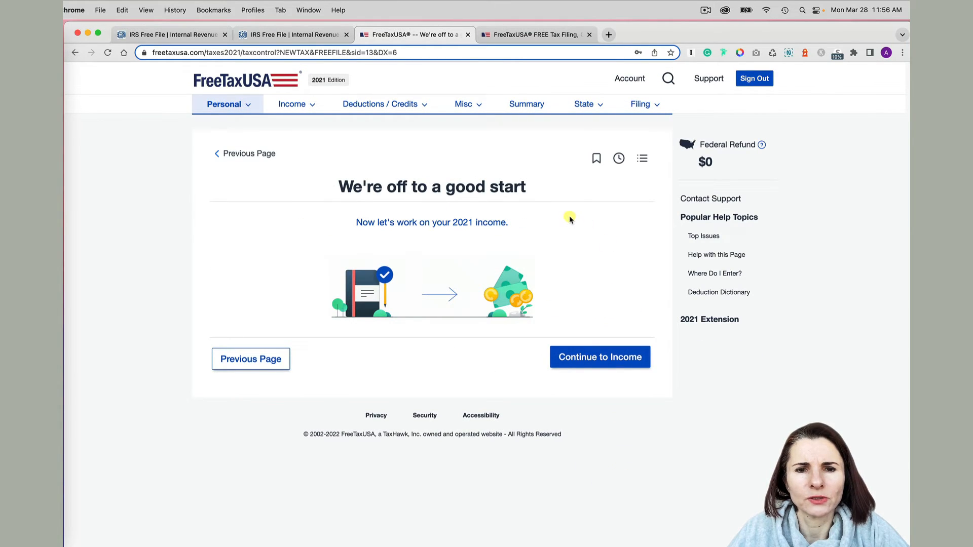
left_click(596, 359)
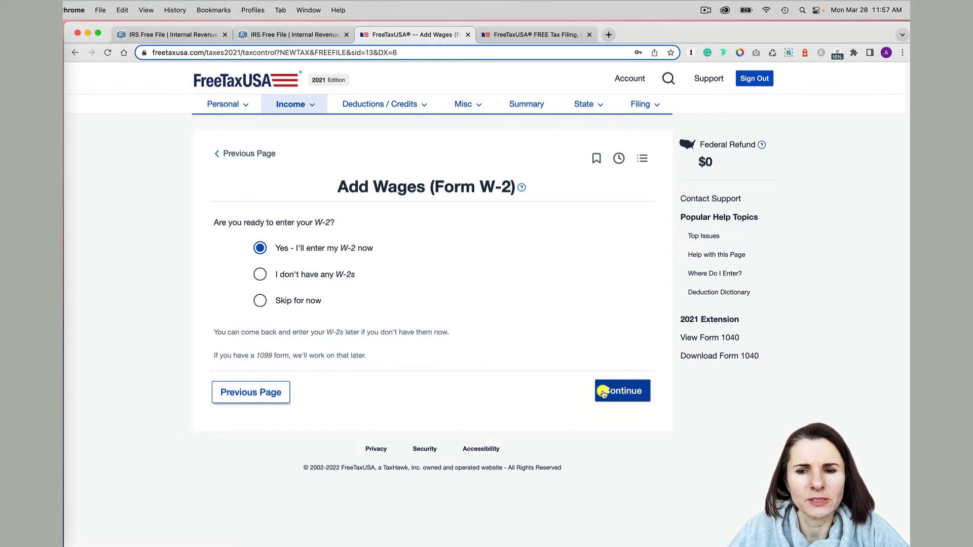
left_click(628, 391)
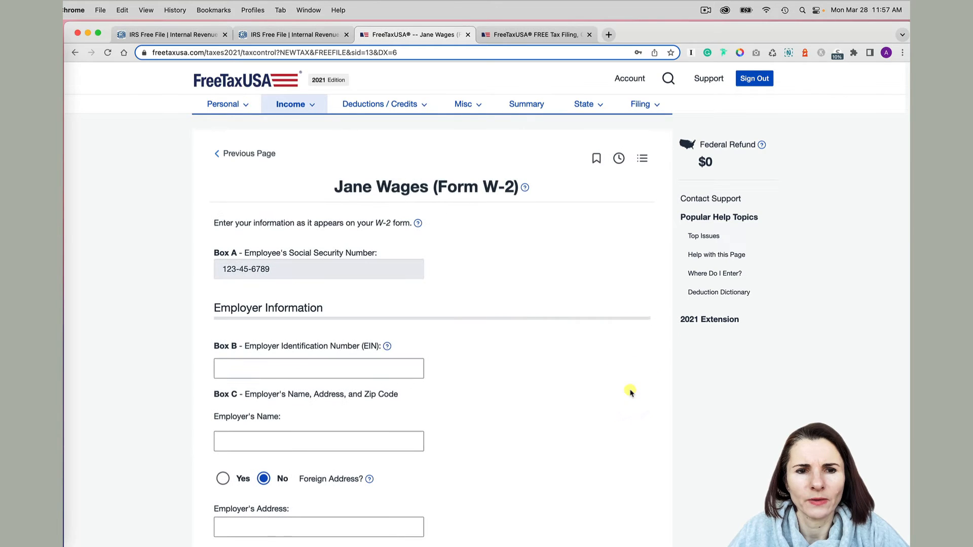
Step: Look over the blank W-2 wages form, from the employer information through the federal tax boxes
scroll(541, 391, "down", 3)
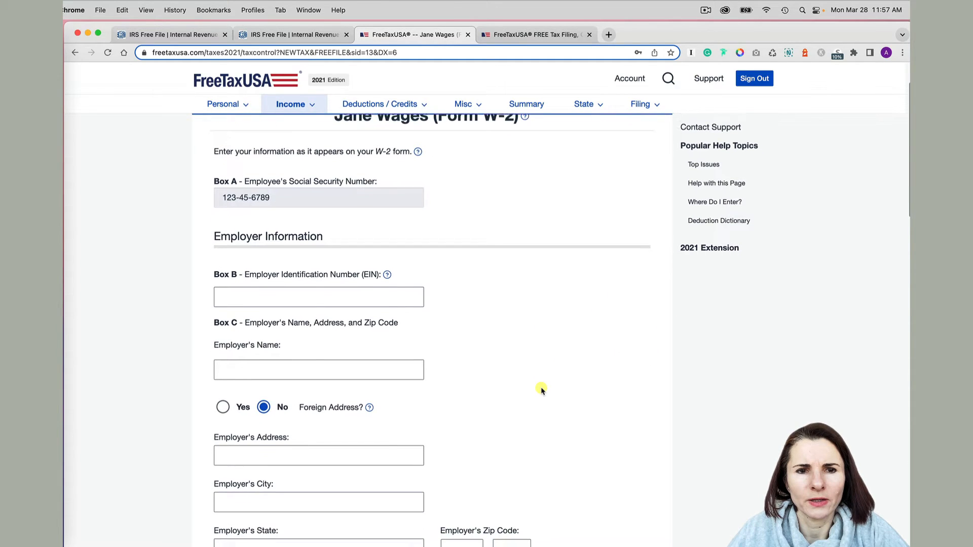
scroll(542, 390, "down", 10)
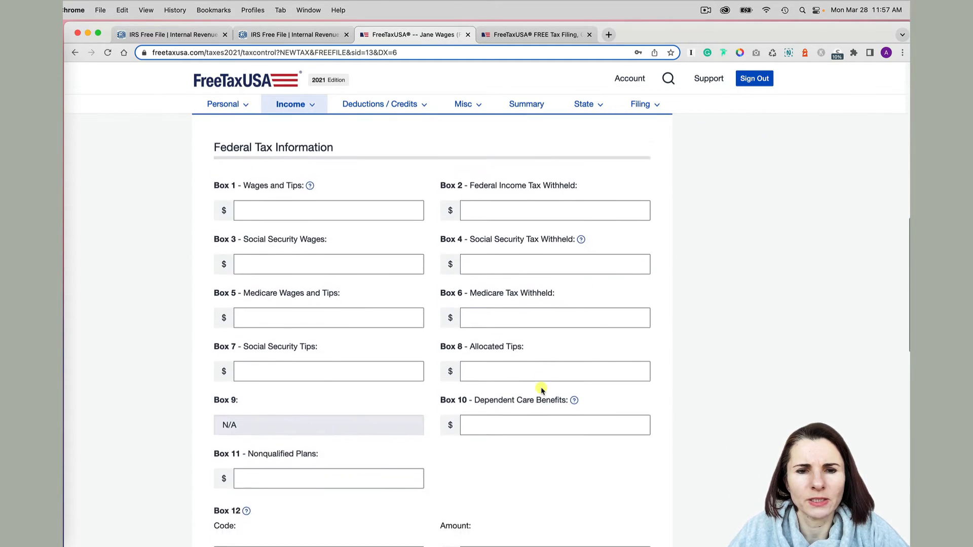
scroll(541, 391, "down", 5)
scroll(542, 390, "up", 12)
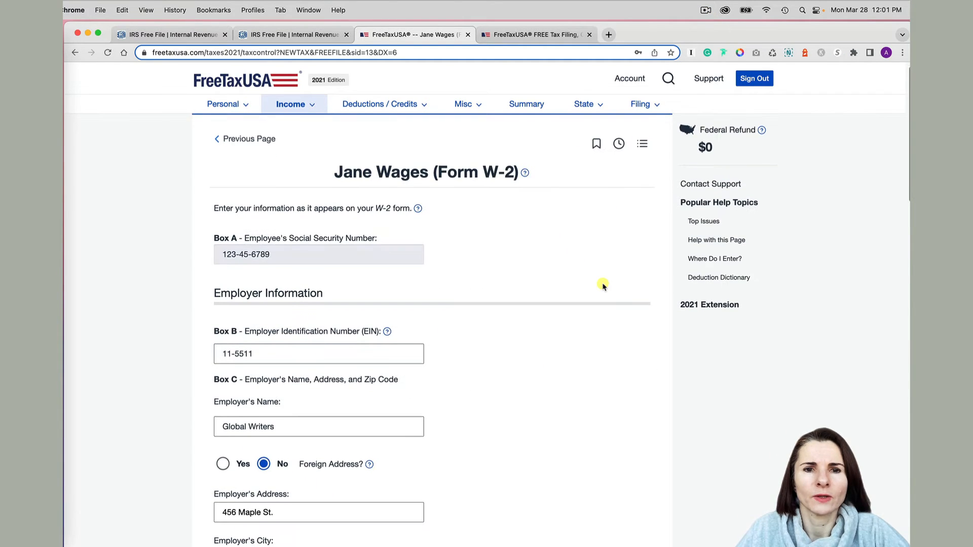
Step: Review the employer information on the filled-in W-2 form, from the Employer Identification Number in Box B to the employer's address
scroll(603, 287, "down", 2)
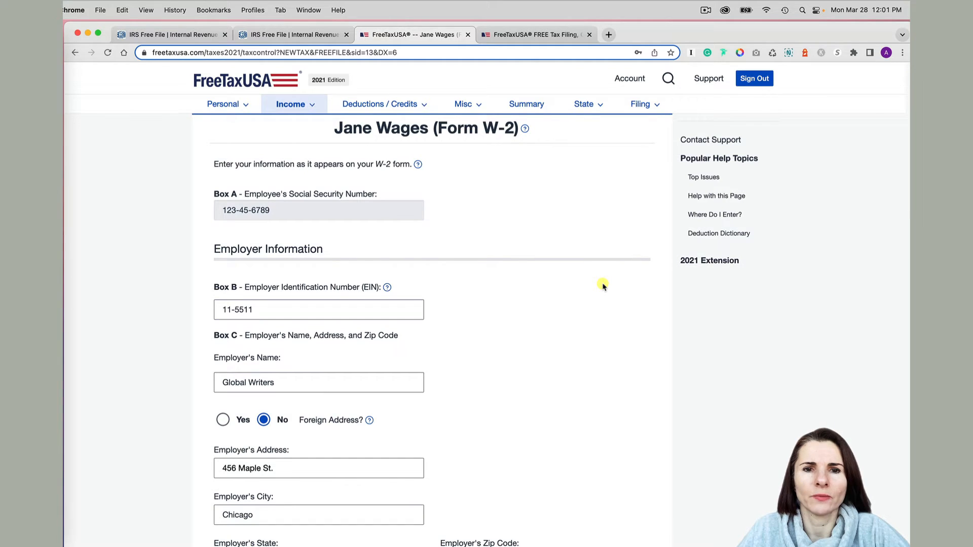
scroll(603, 287, "down", 4)
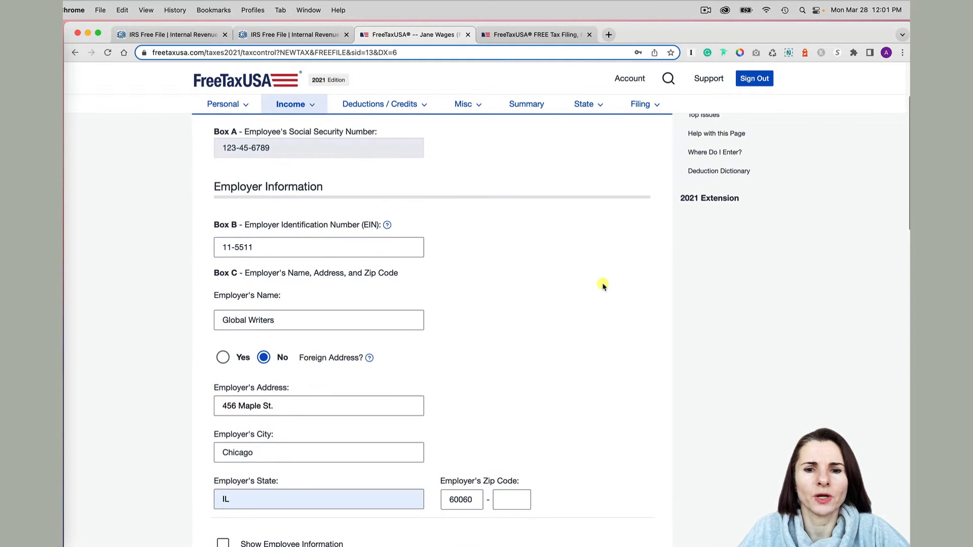
scroll(603, 287, "up", 2)
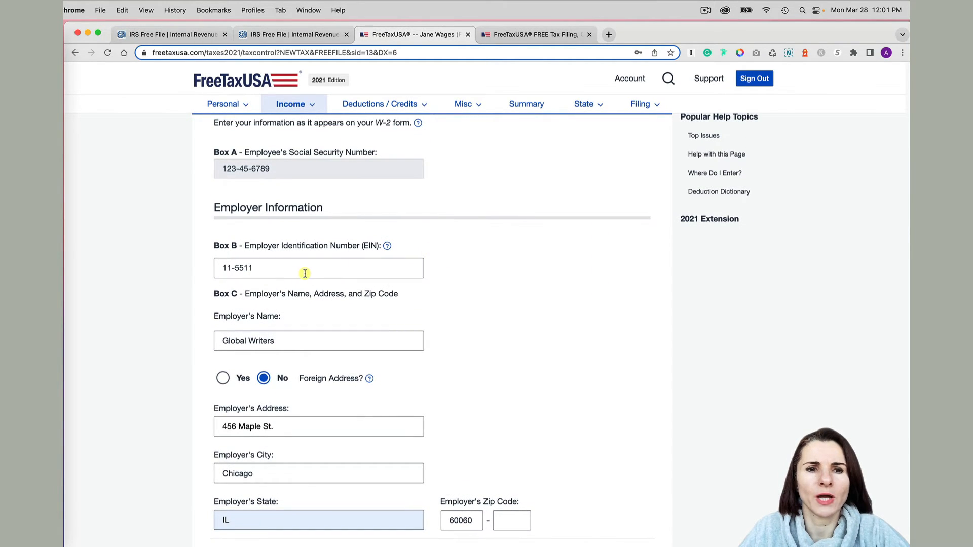
left_click(287, 275)
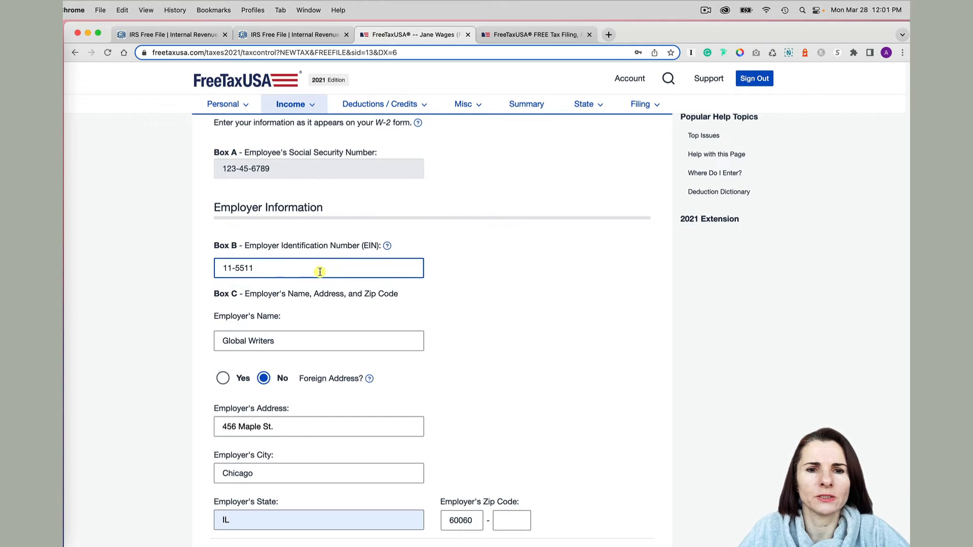
left_click_drag(318, 272, 224, 268)
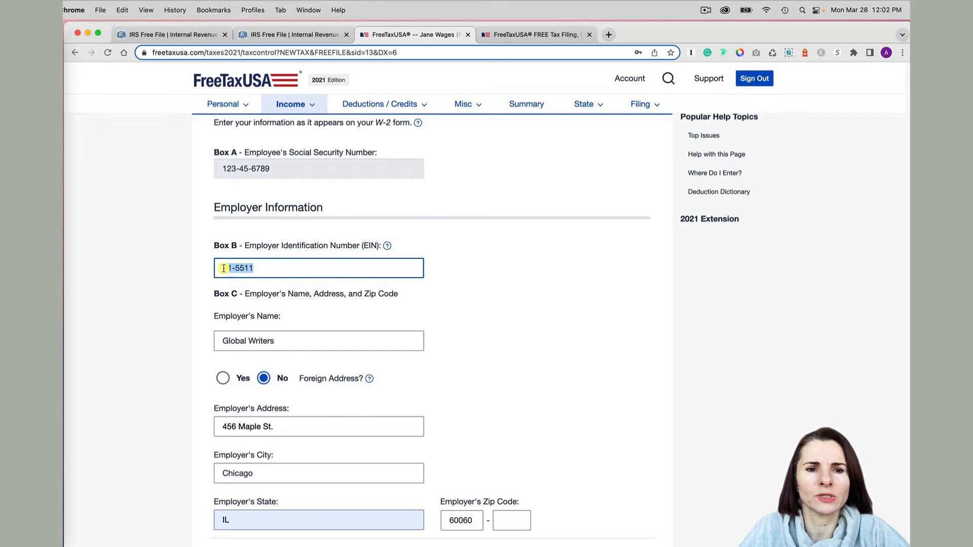
left_click(274, 268)
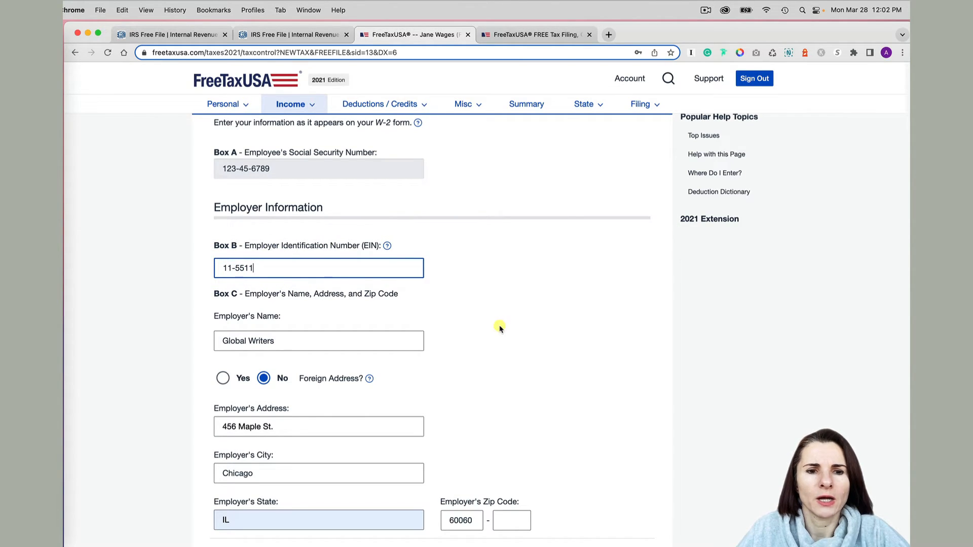
Step: Review the federal tax boxes of the W-2 for wages and the federal, Social Security and Medicare taxes withheld
scroll(495, 325, "down", 3)
scroll(495, 325, "down", 5)
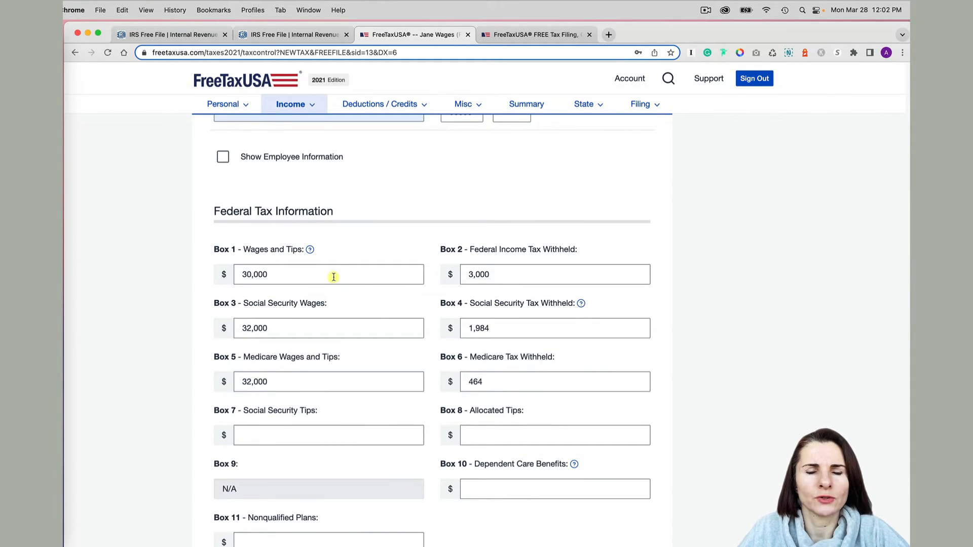
left_click(306, 278)
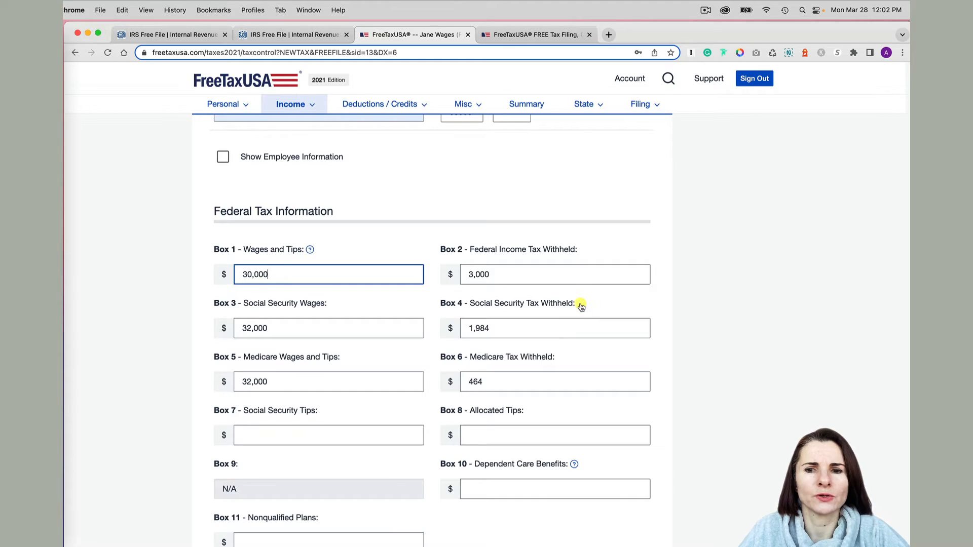
left_click(558, 328)
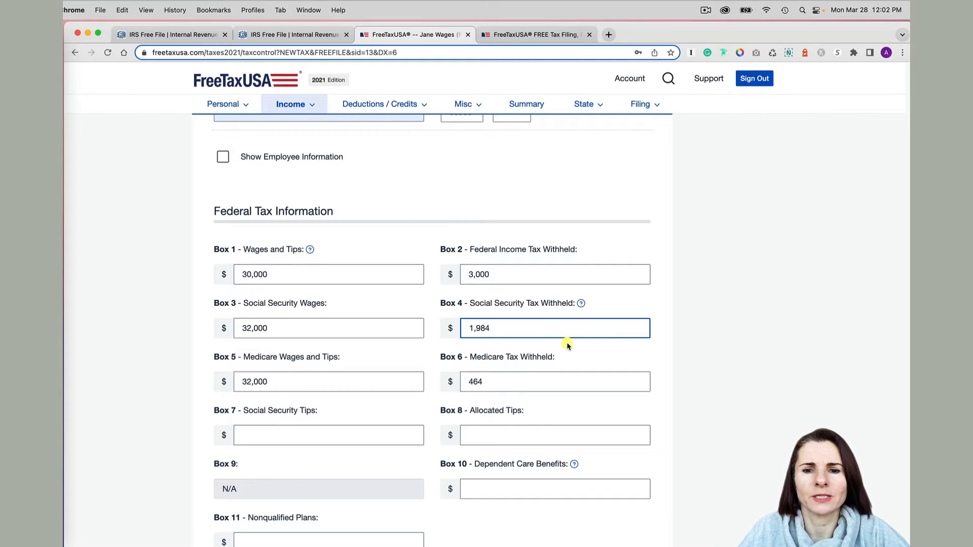
left_click(512, 383)
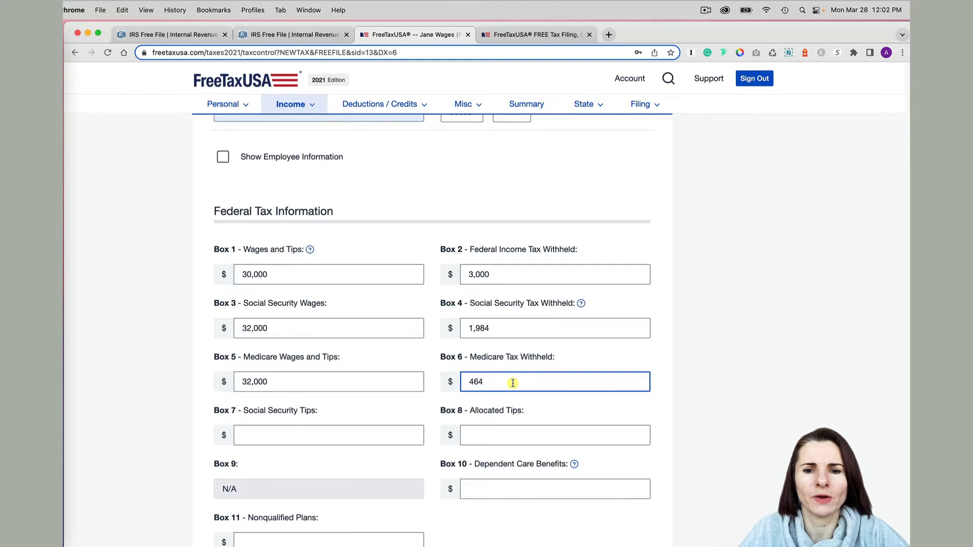
scroll(537, 382, "down", 1)
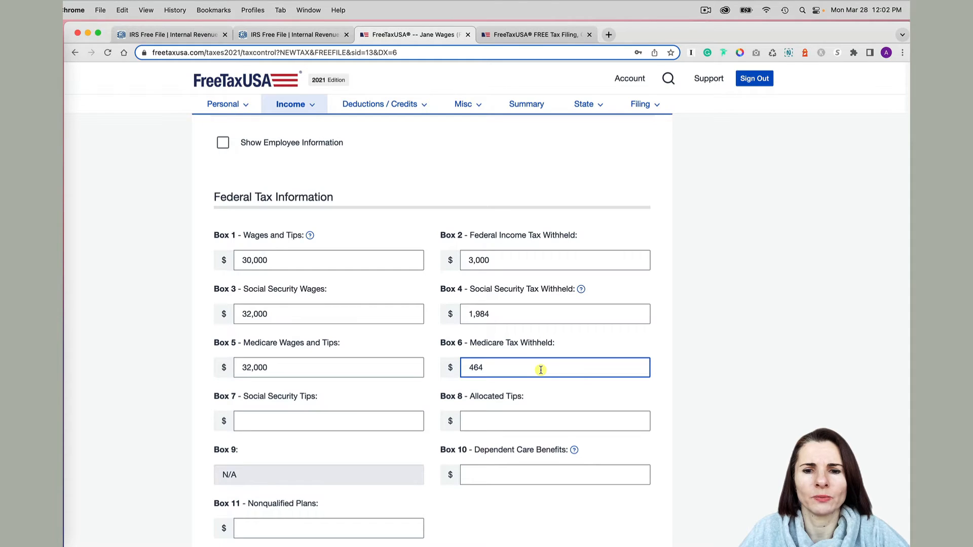
left_click(536, 369)
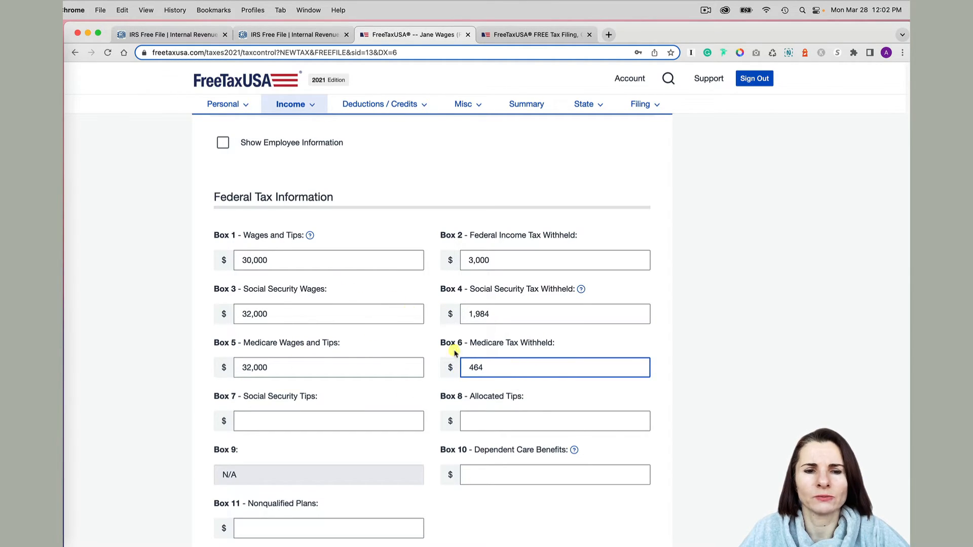
Step: Read the tax help on the Box 12 codes and look through the code choices for the 401(k) contributions entry
scroll(581, 370, "down", 6)
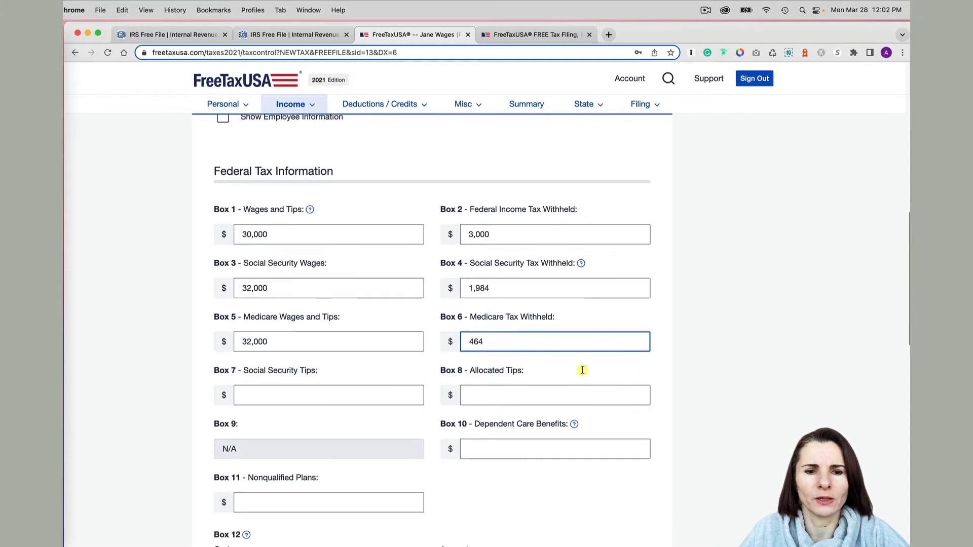
scroll(582, 372, "down", 2)
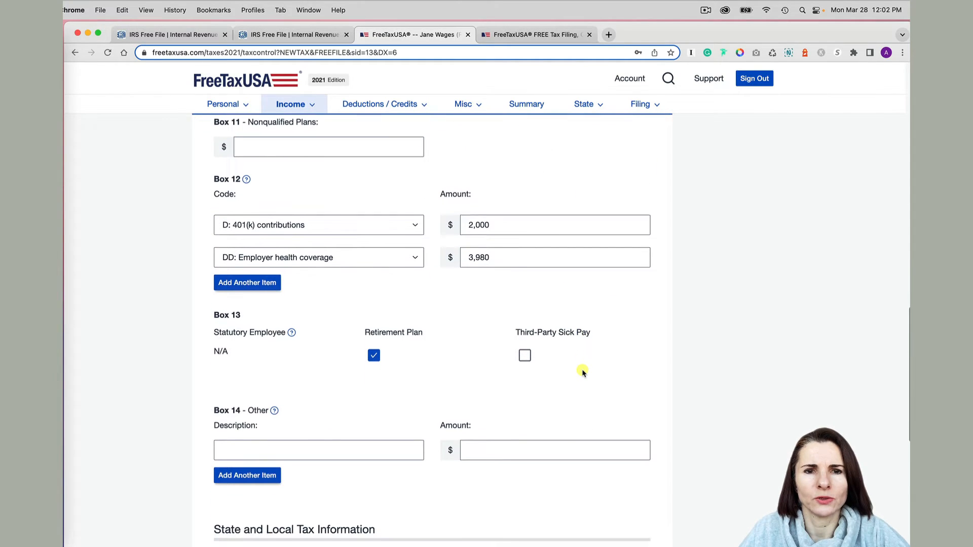
scroll(582, 372, "down", 1)
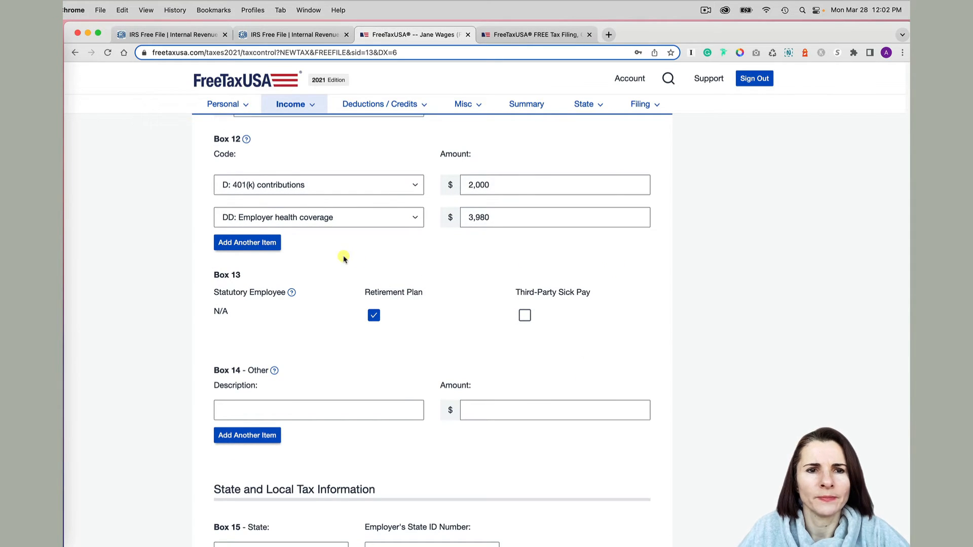
left_click(246, 139)
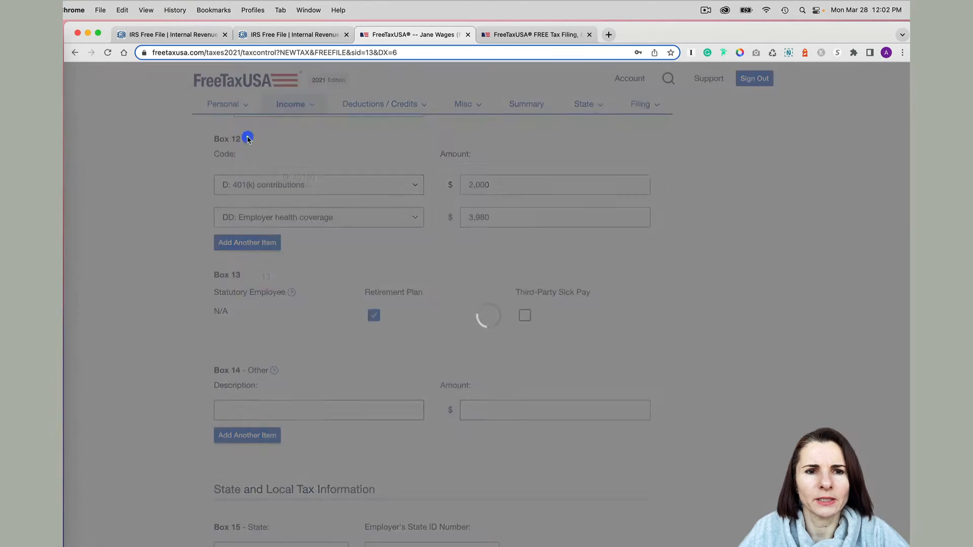
scroll(491, 362, "down", 15)
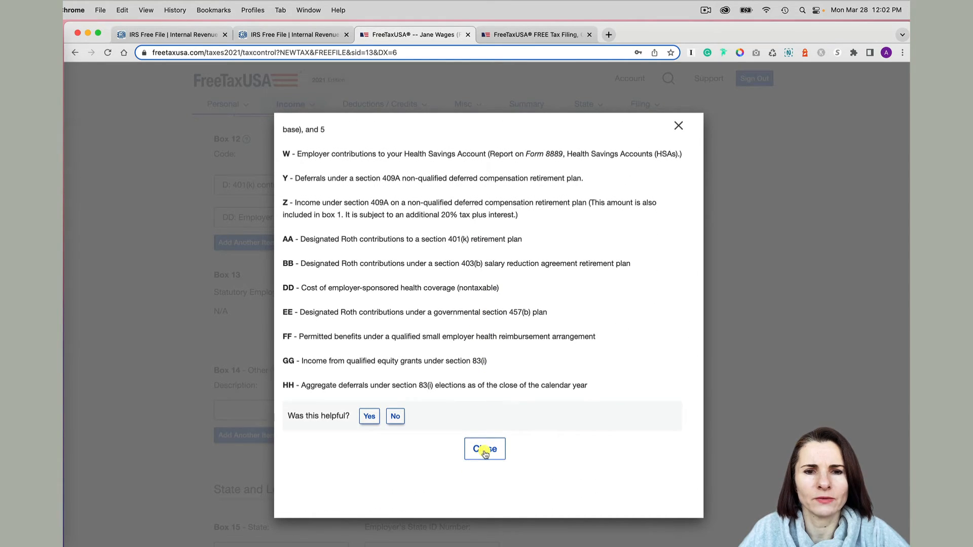
left_click(485, 451)
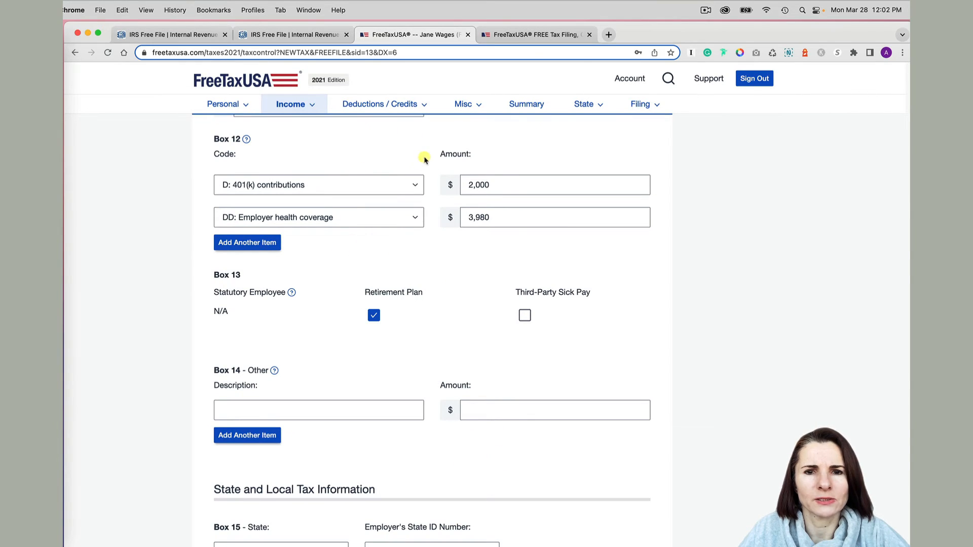
left_click(418, 185)
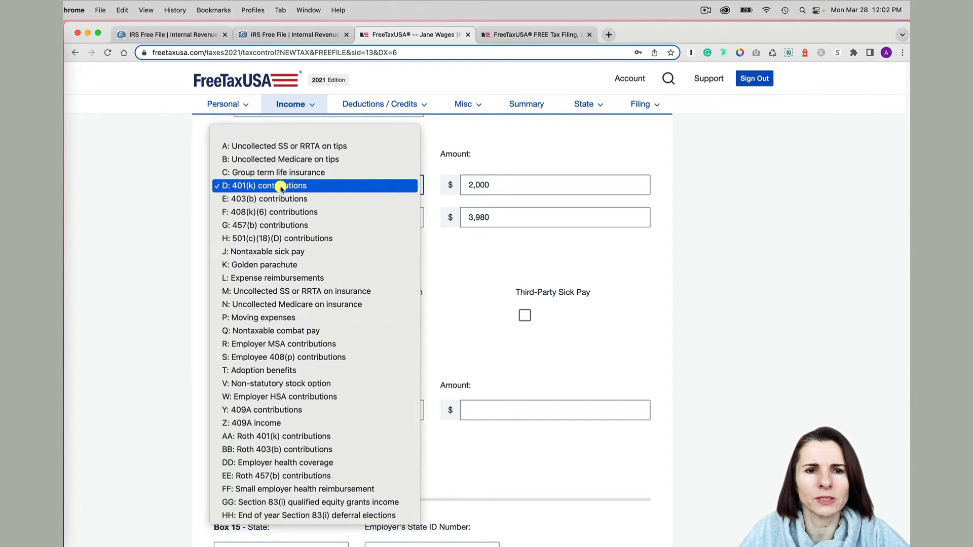
left_click(434, 171)
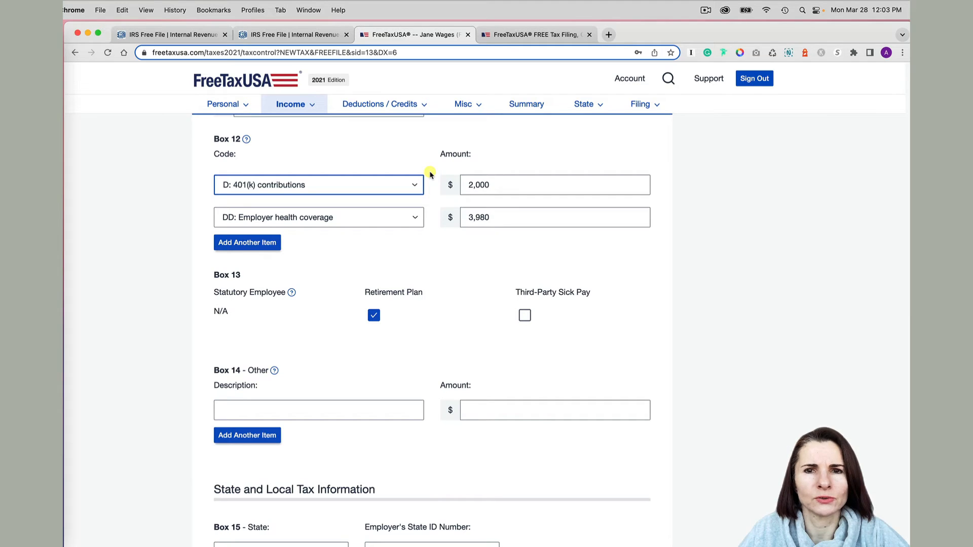
left_click(525, 185)
Step: Look over the remaining W-2 boxes through the state tax and other information, and try to save the form
scroll(456, 277, "down", 10)
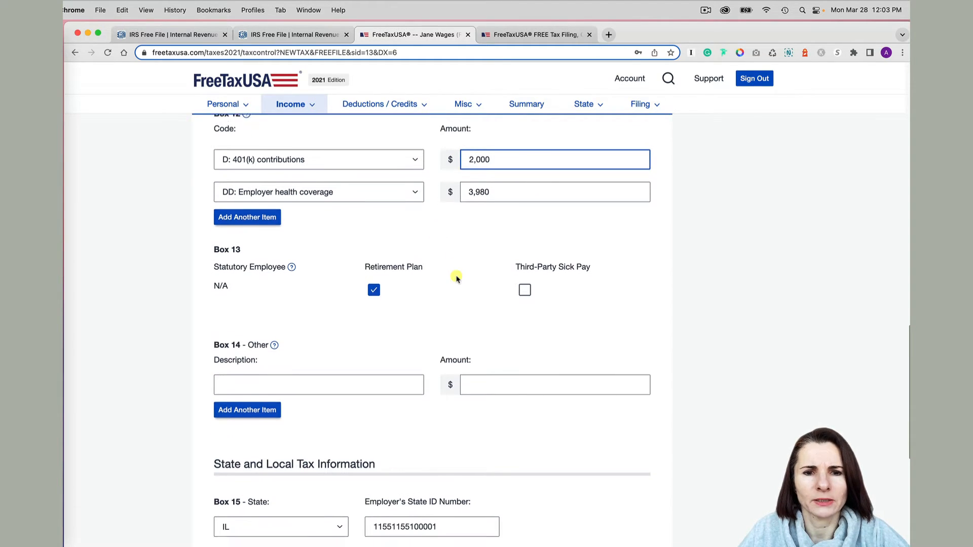
scroll(456, 278, "down", 1)
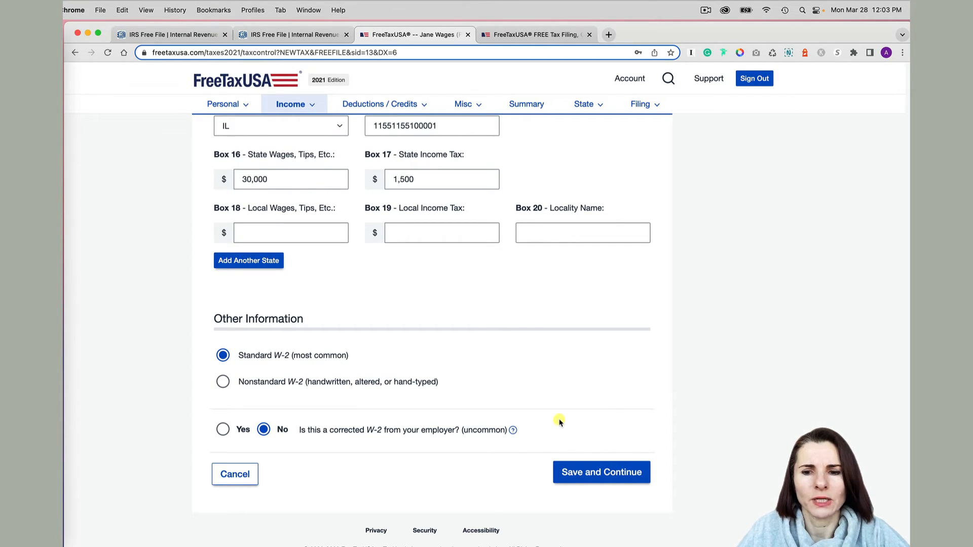
left_click(605, 472)
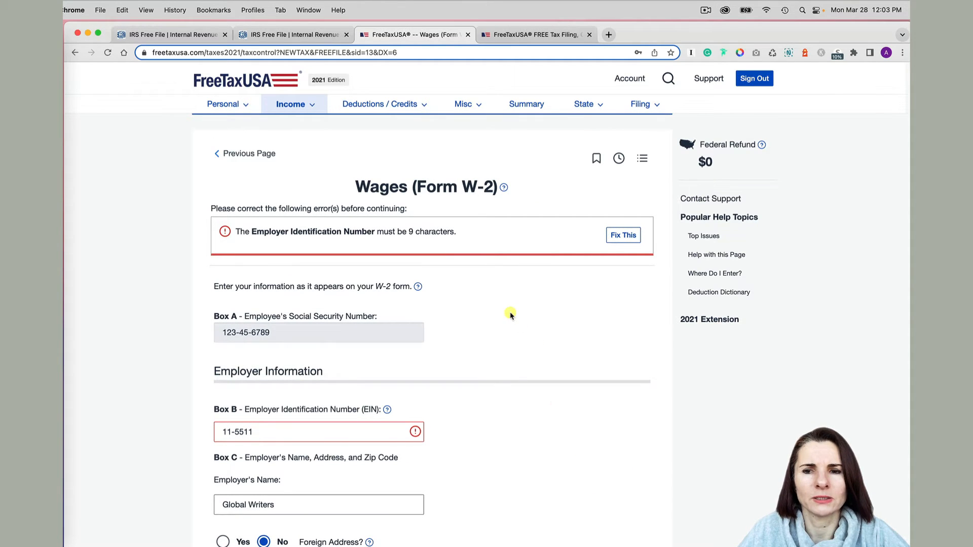
Step: Complete the Employer Identification Number in Box B of the W-2 to its full nine digits
scroll(520, 307, "down", 3)
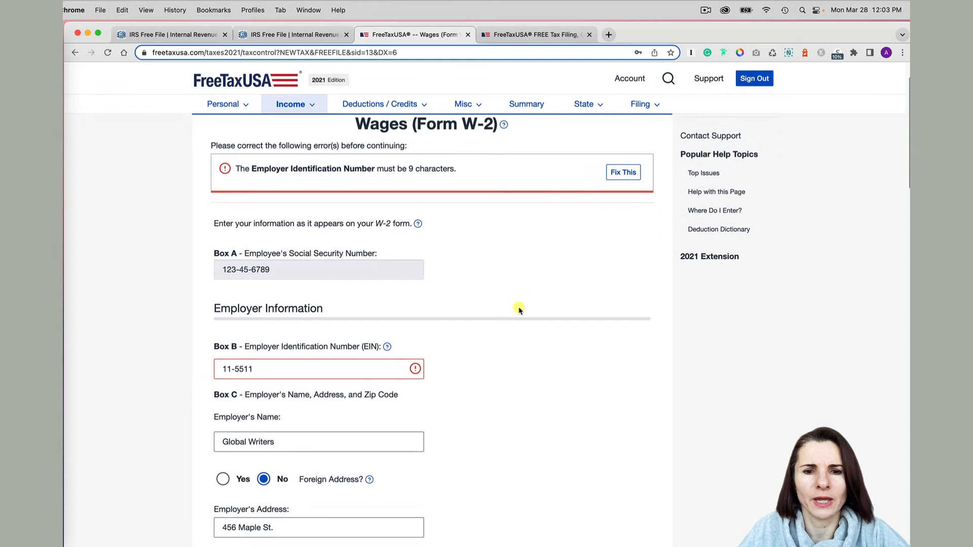
left_click(306, 366)
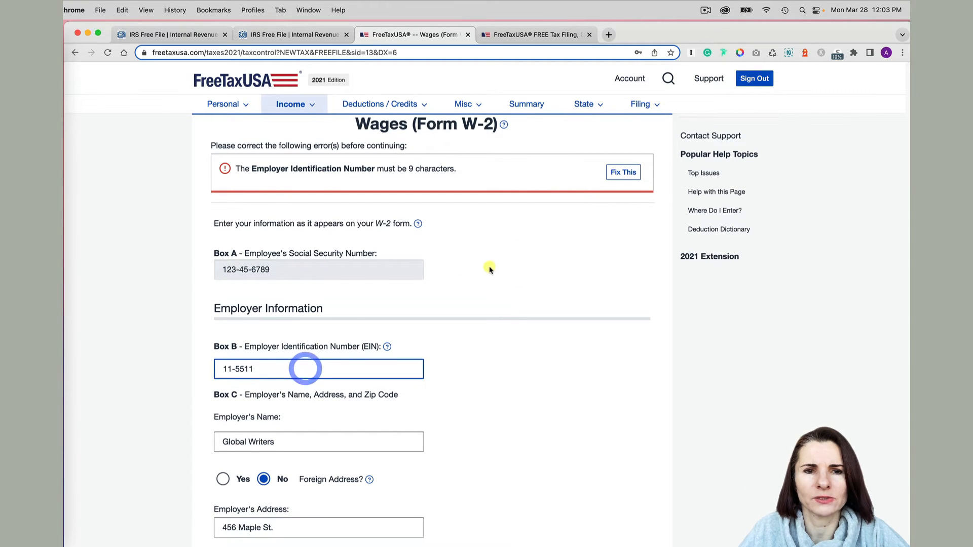
scroll(494, 269, "up", 1)
scroll(507, 319, "down", 2)
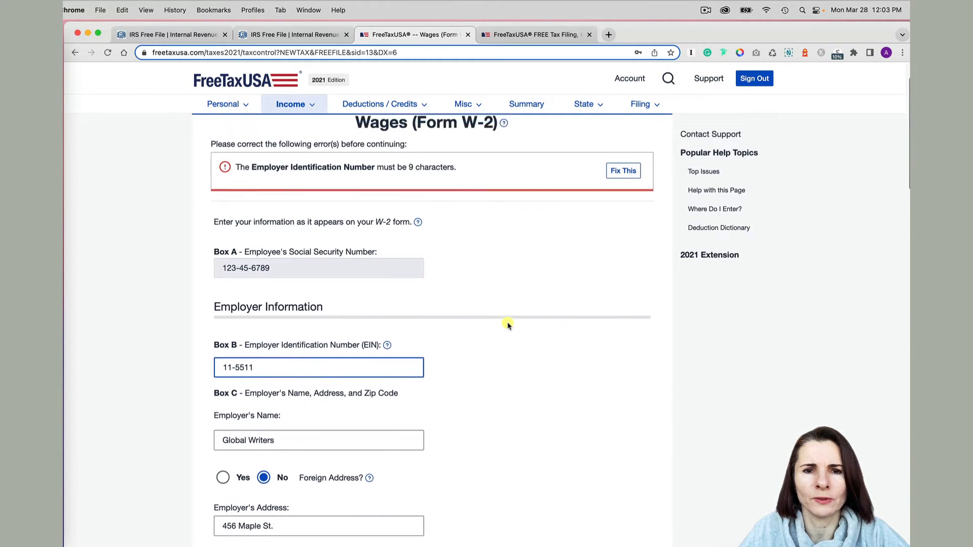
scroll(507, 324, "up", 3)
scroll(508, 325, "down", 2)
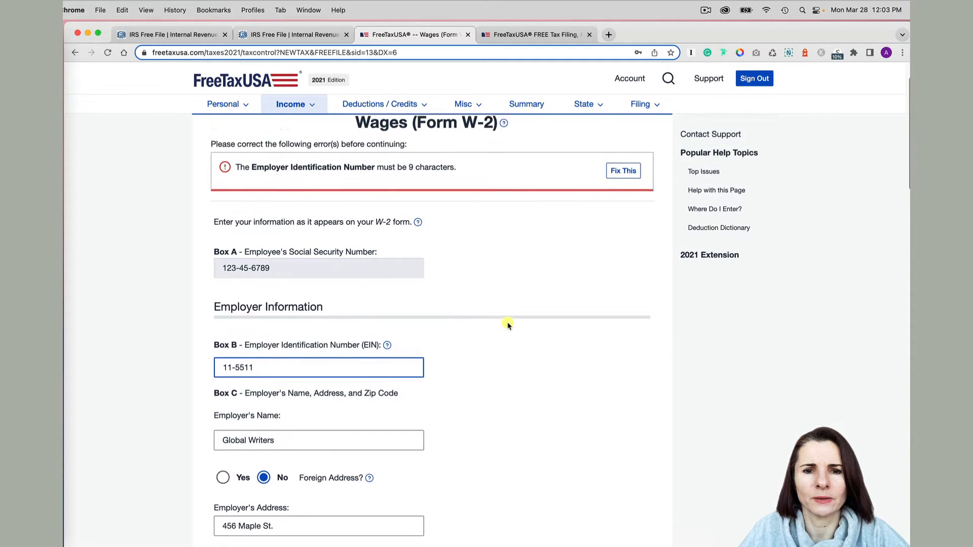
left_click(284, 357)
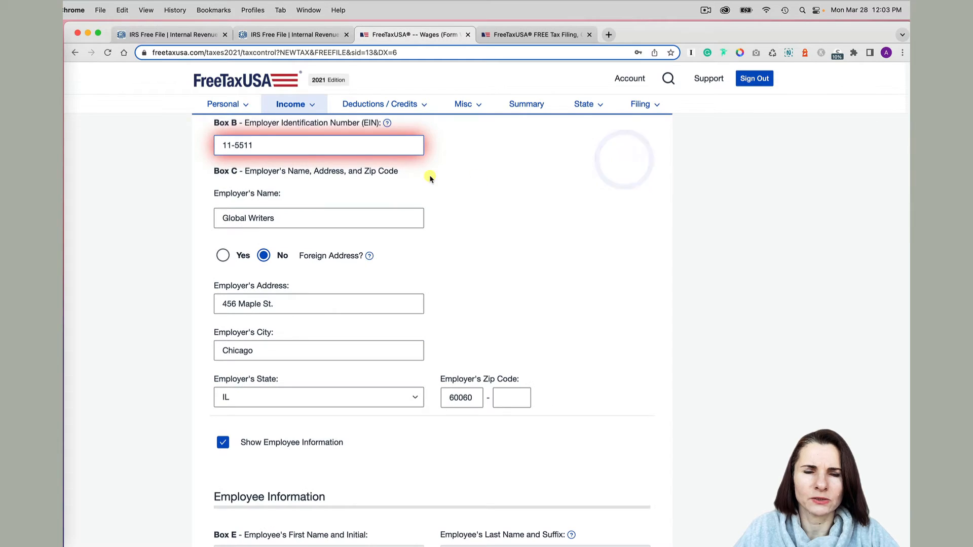
scroll(459, 148, "up", 3)
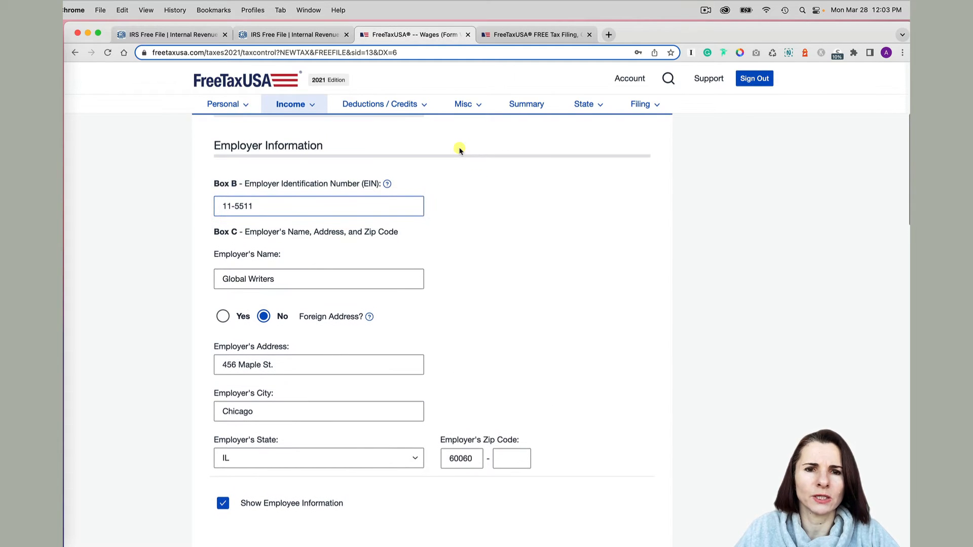
left_click(378, 204)
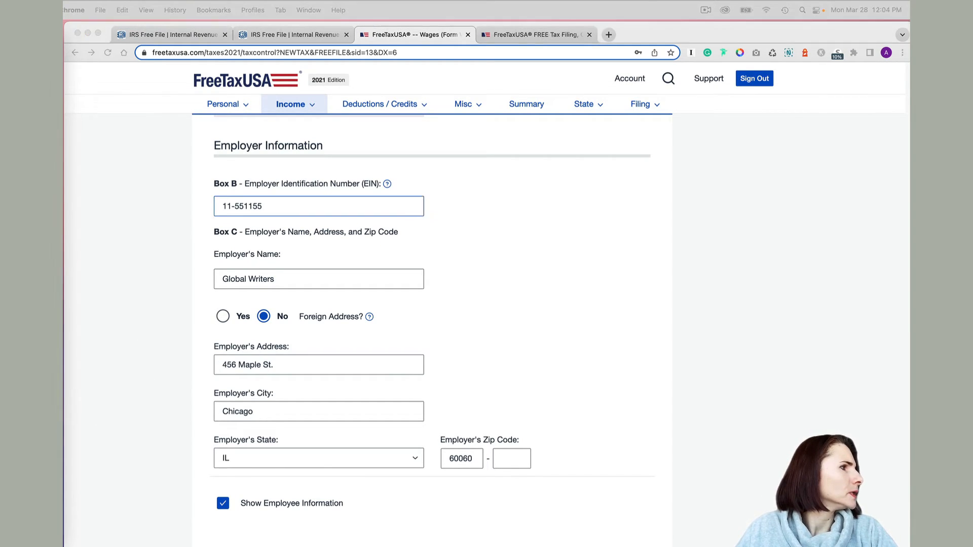
left_click(275, 207)
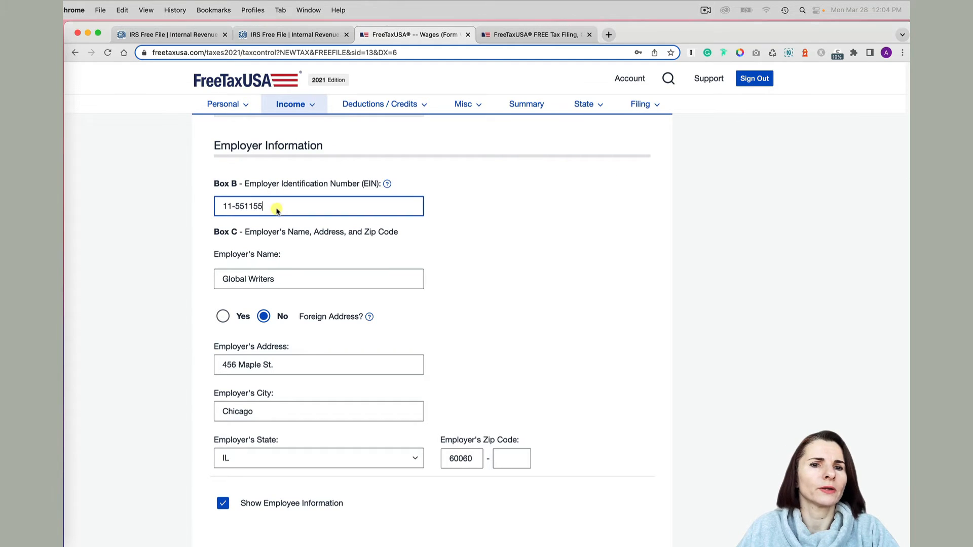
type("1")
Step: Save the W-2 as a standard form and confirm the payer information for Global Writers
scroll(563, 256, "down", 20)
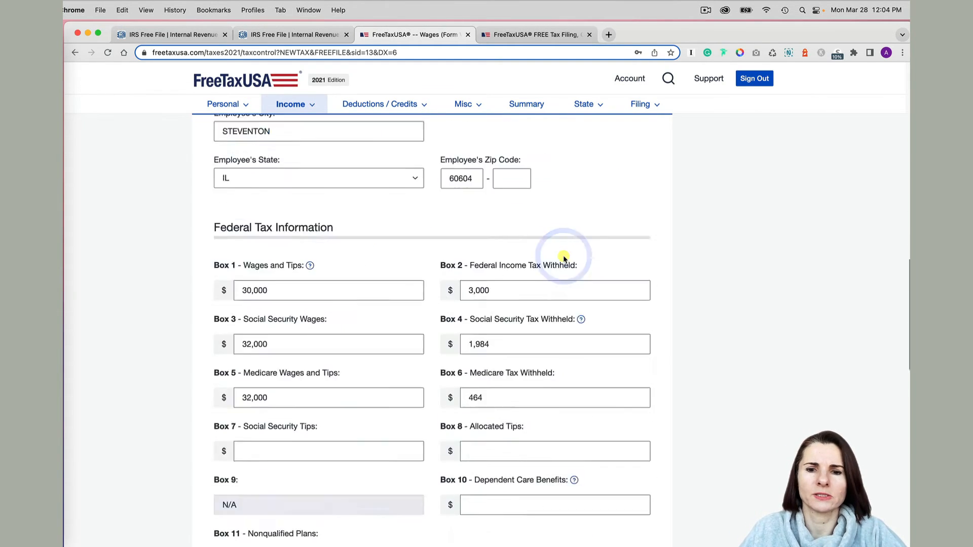
scroll(585, 456, "down", 5)
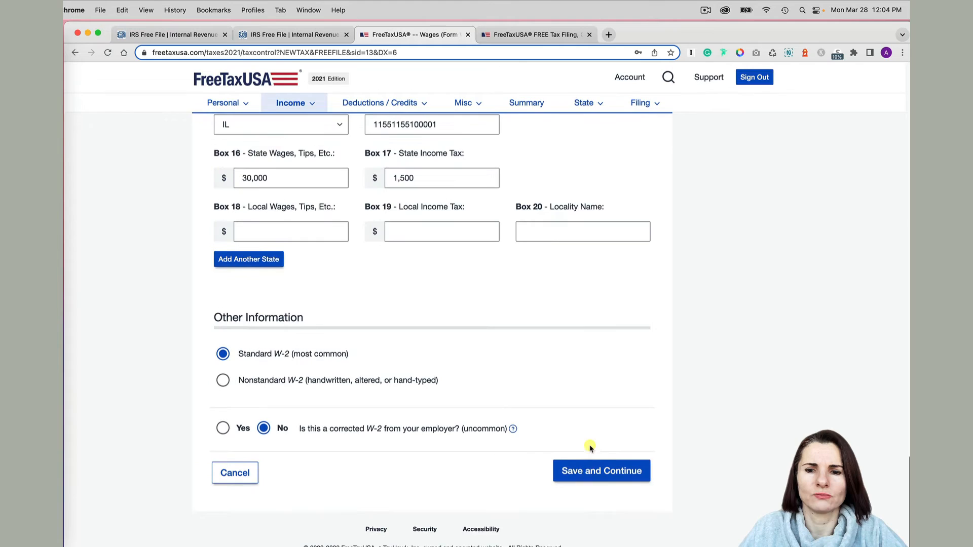
left_click(591, 470)
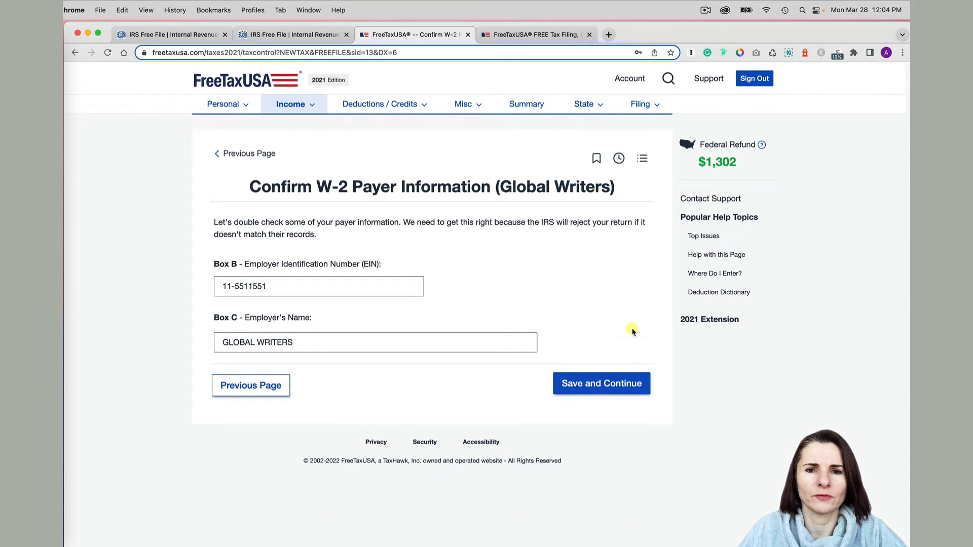
left_click(598, 389)
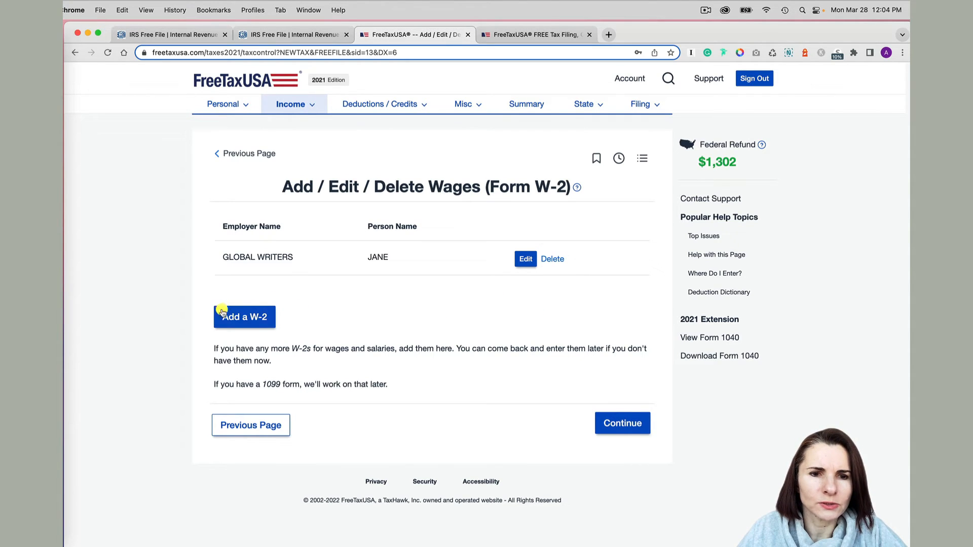
Step: Continue to the wages summary without adding another W-2, and look through the Personal, Income and Deductions / Credits section lists
left_click(614, 423)
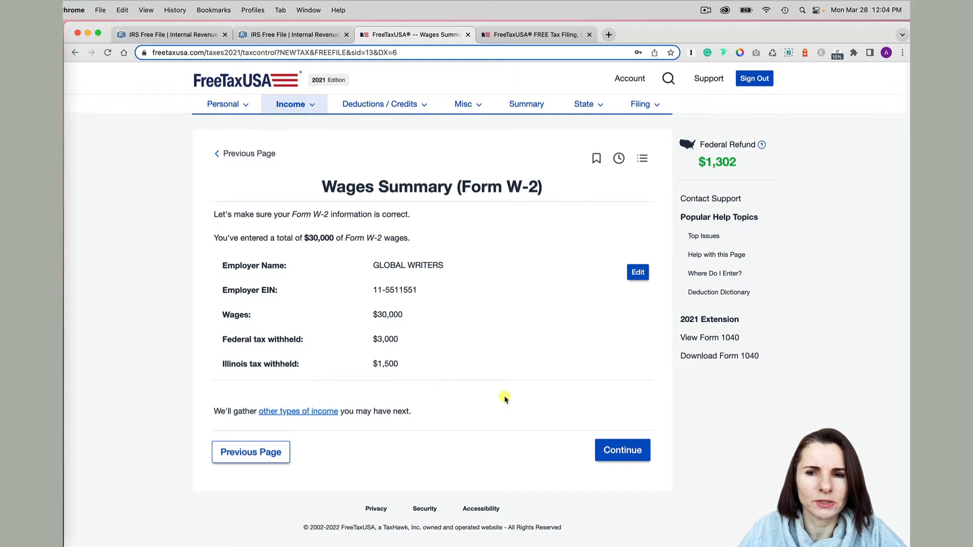
left_click(602, 450)
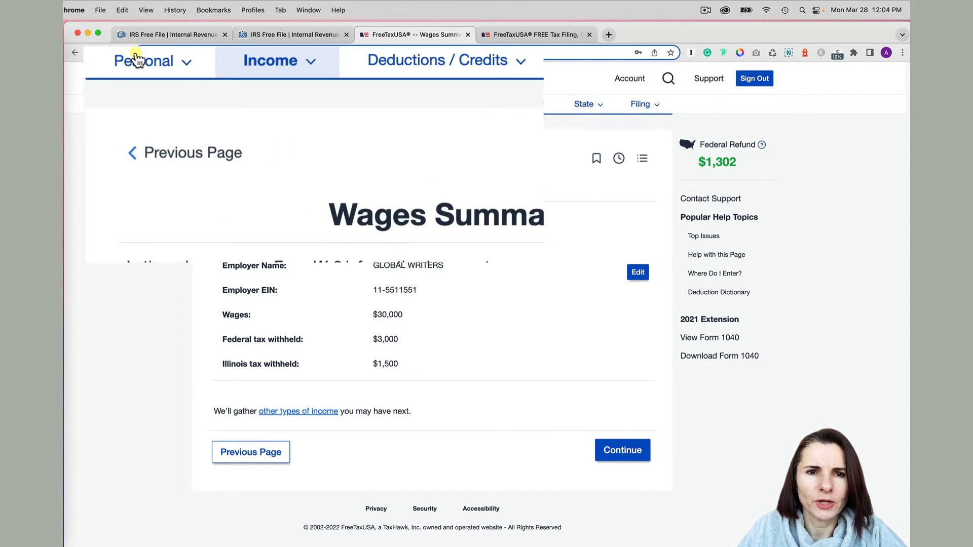
left_click(188, 65)
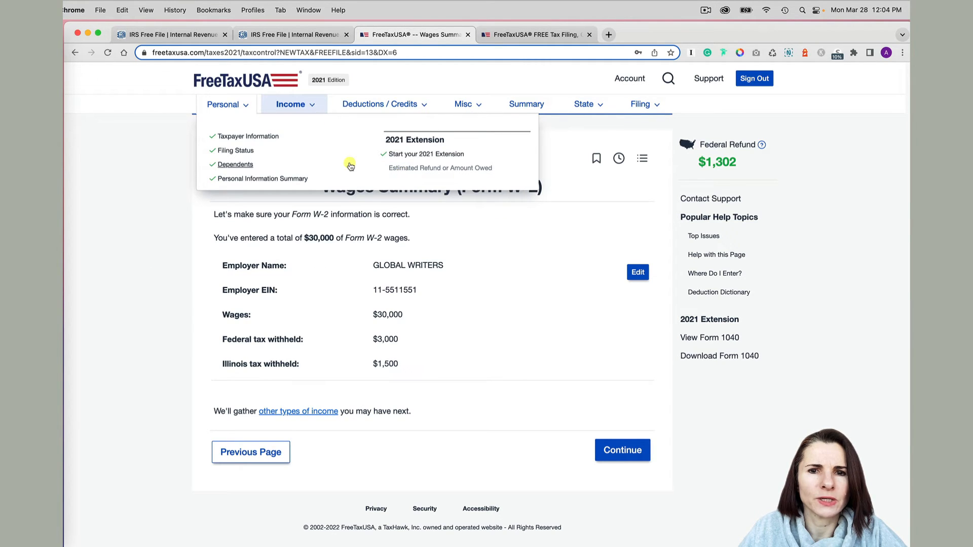
left_click(316, 105)
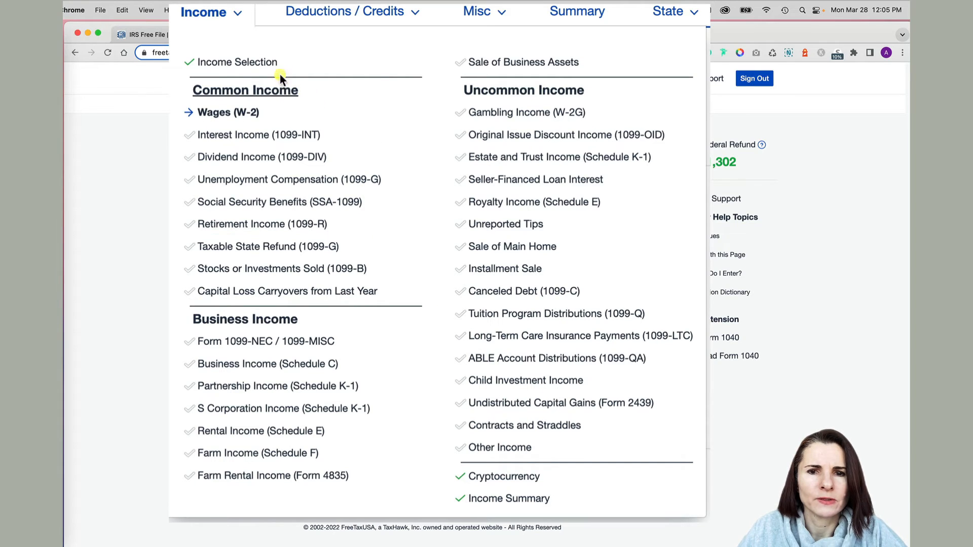
left_click(422, 16)
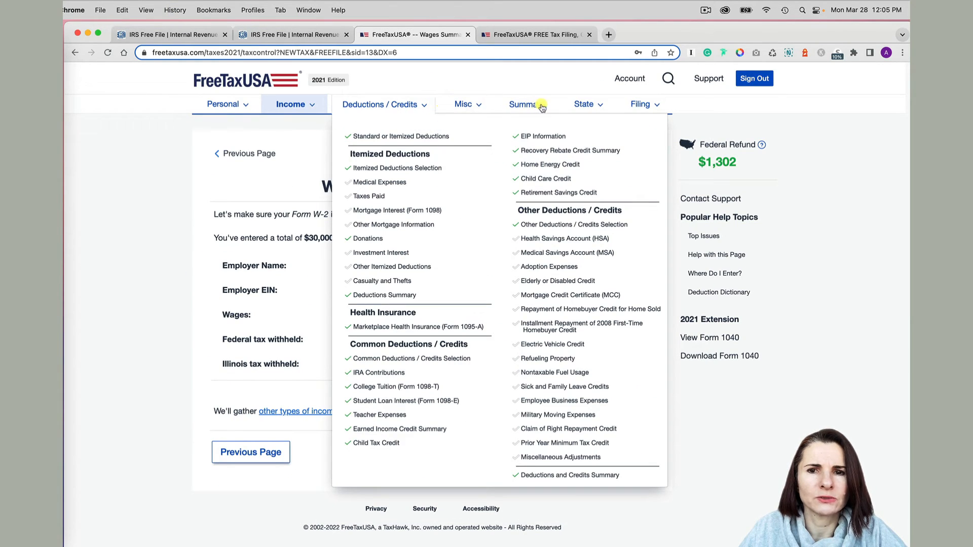
left_click(305, 130)
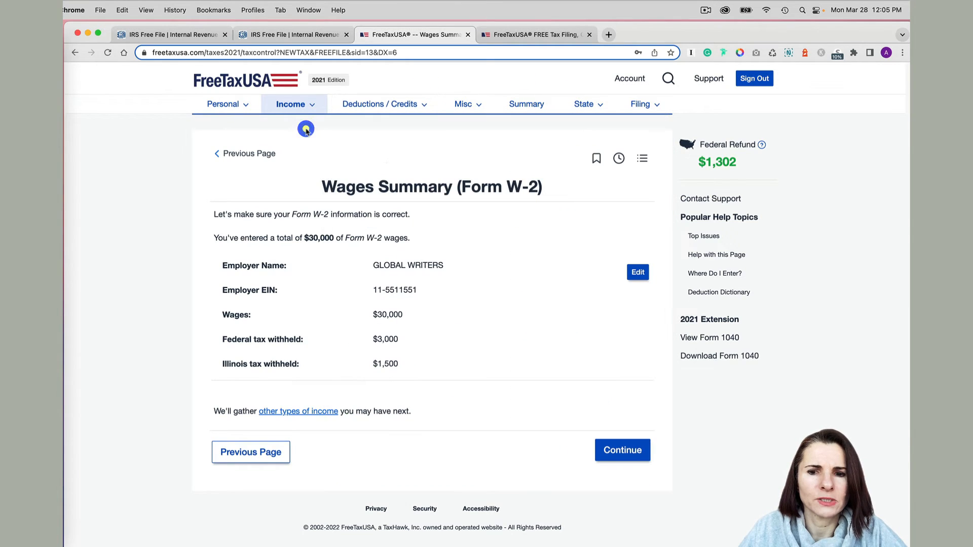
Step: Accept the wages summary and check the Wages and Salaries (Form W-2) entry on the Your Income page
left_click(618, 465)
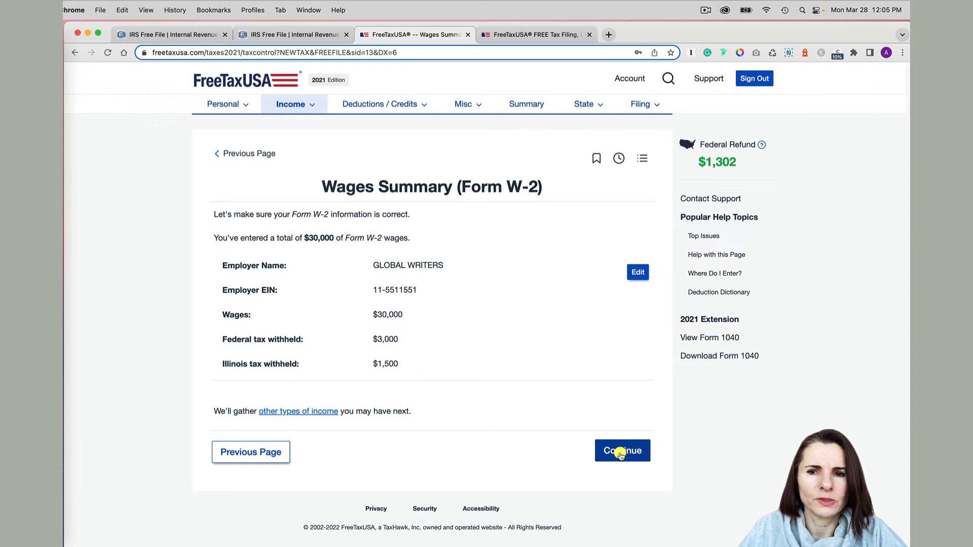
left_click(621, 454)
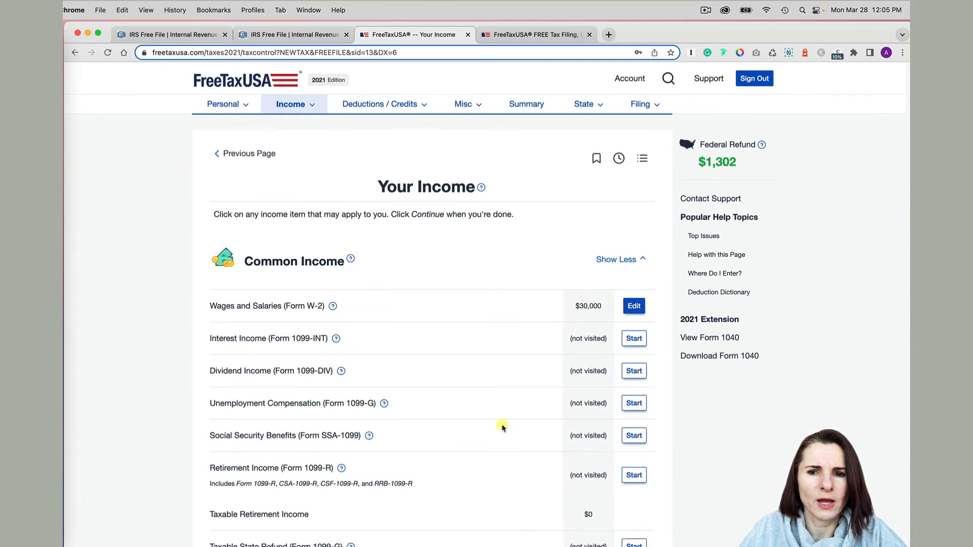
scroll(502, 427, "down", 1)
scroll(501, 427, "down", 1)
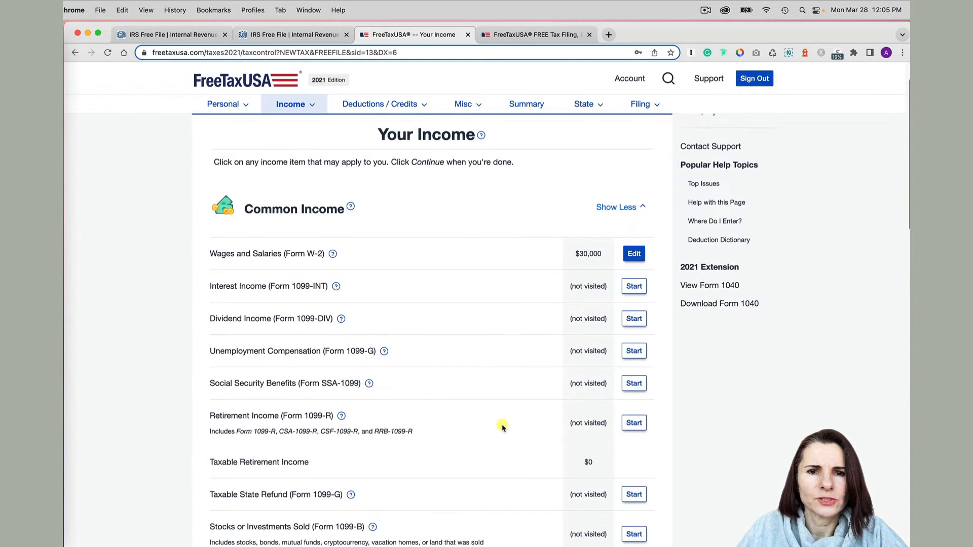
scroll(502, 428, "down", 1)
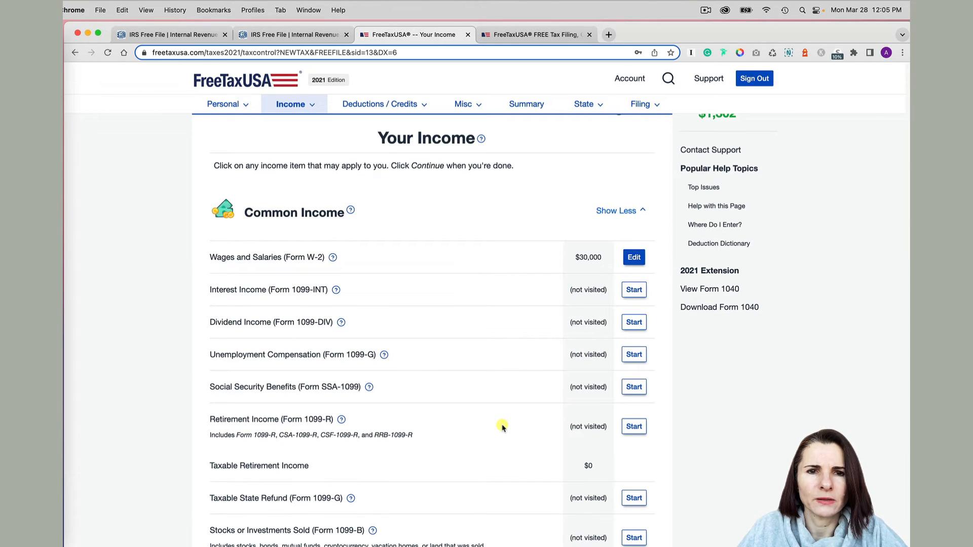
left_click(315, 105)
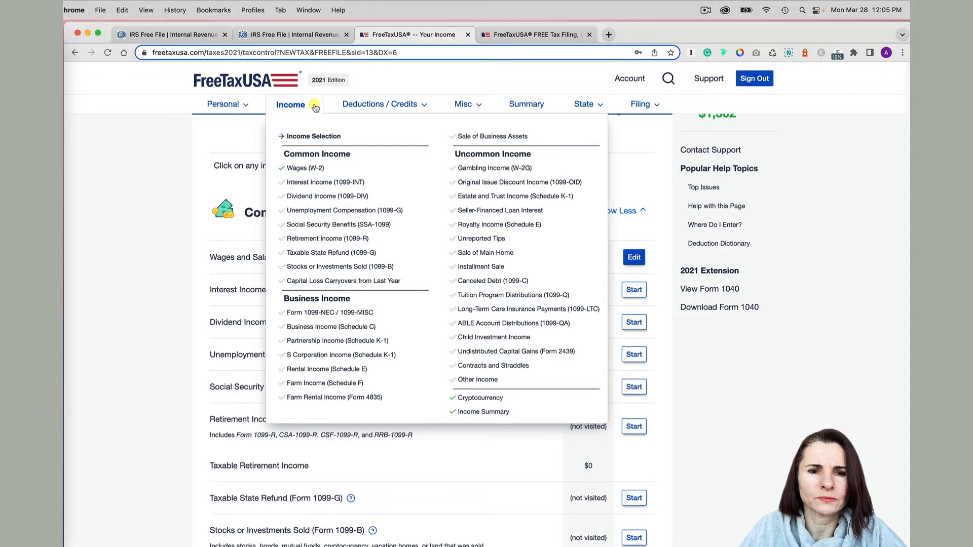
left_click(251, 142)
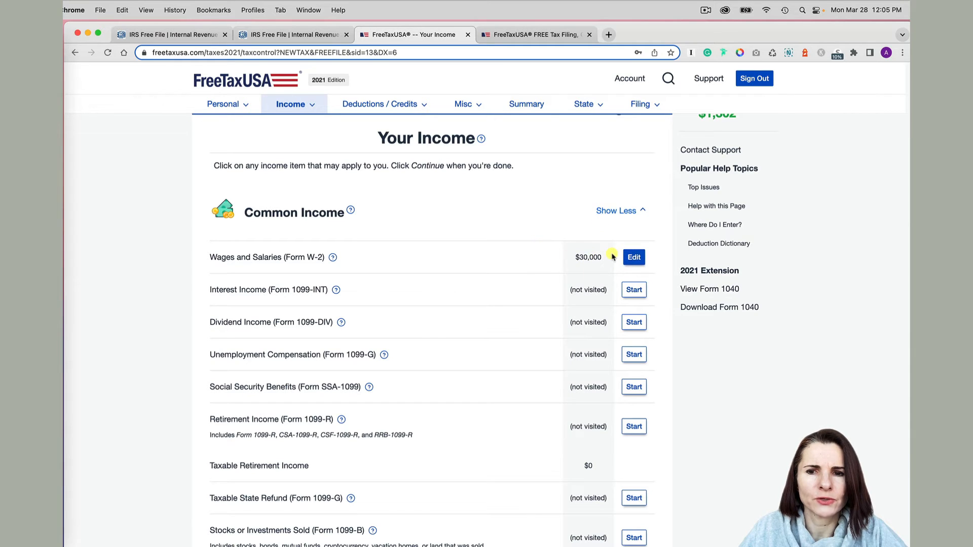
left_click_drag(607, 254, 570, 254)
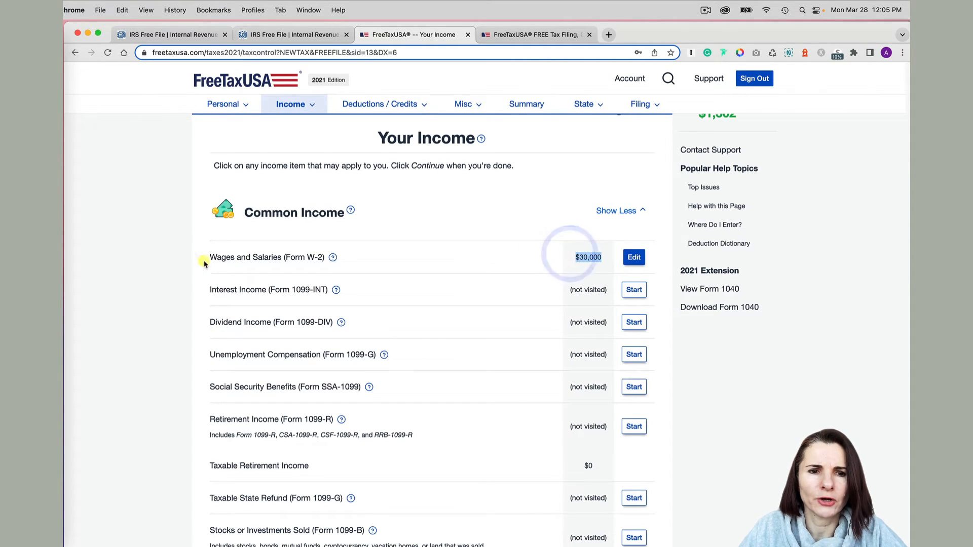
left_click_drag(205, 261, 577, 277)
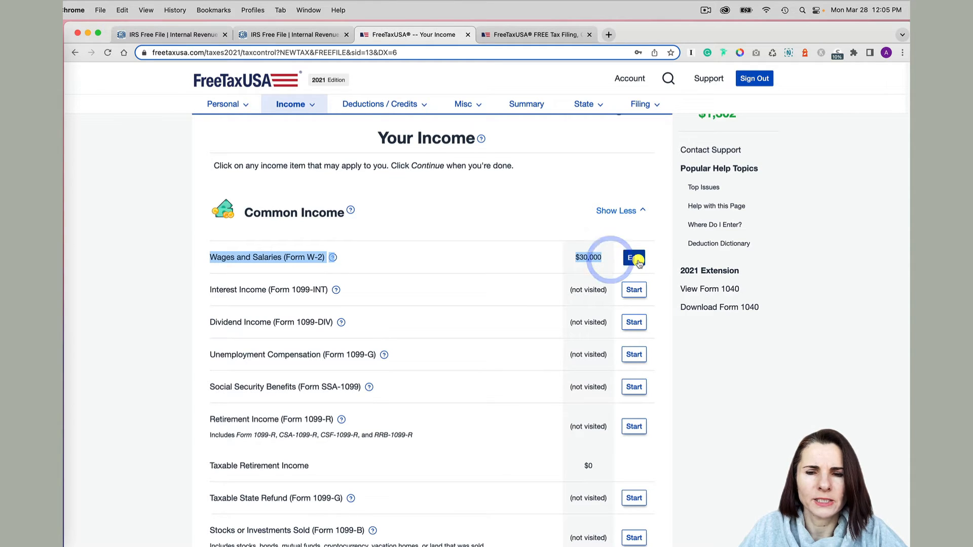
Step: Look over the remaining Common Income types, from interest income down to capital loss carryovers
scroll(482, 338, "down", 1)
scroll(482, 338, "down", 2)
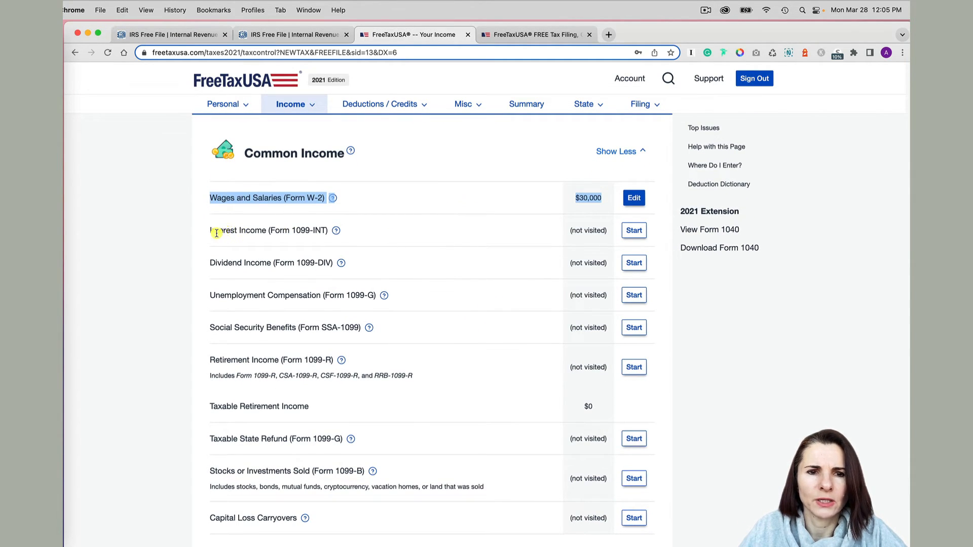
scroll(406, 358, "down", 7)
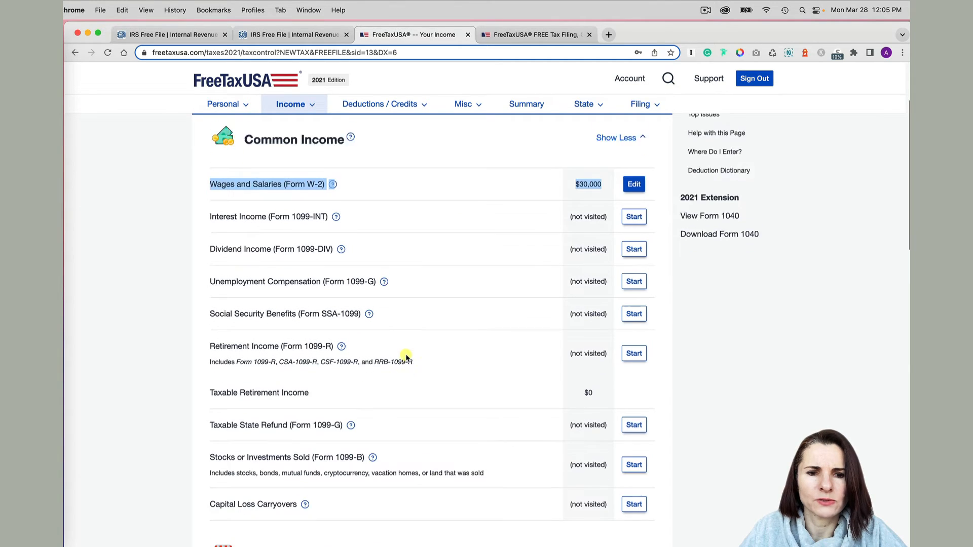
scroll(406, 357, "down", 2)
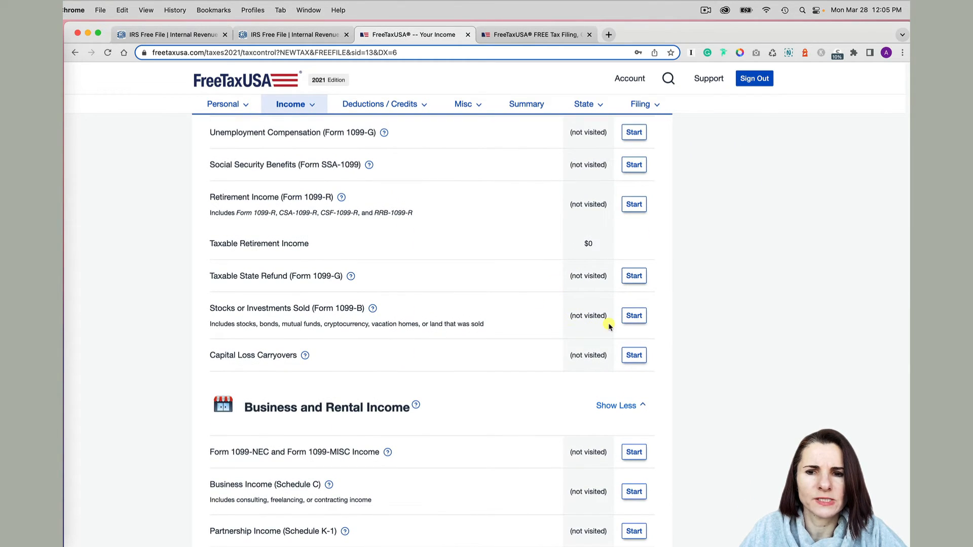
scroll(533, 409, "down", 1)
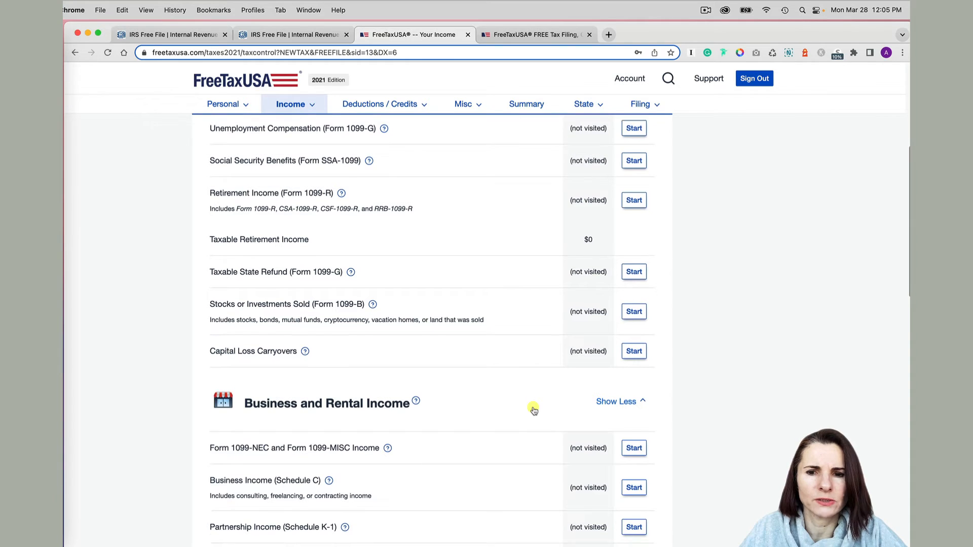
Step: Collapse the Business and Rental Income and the Uncommon Income sections of the income list
left_click(643, 400)
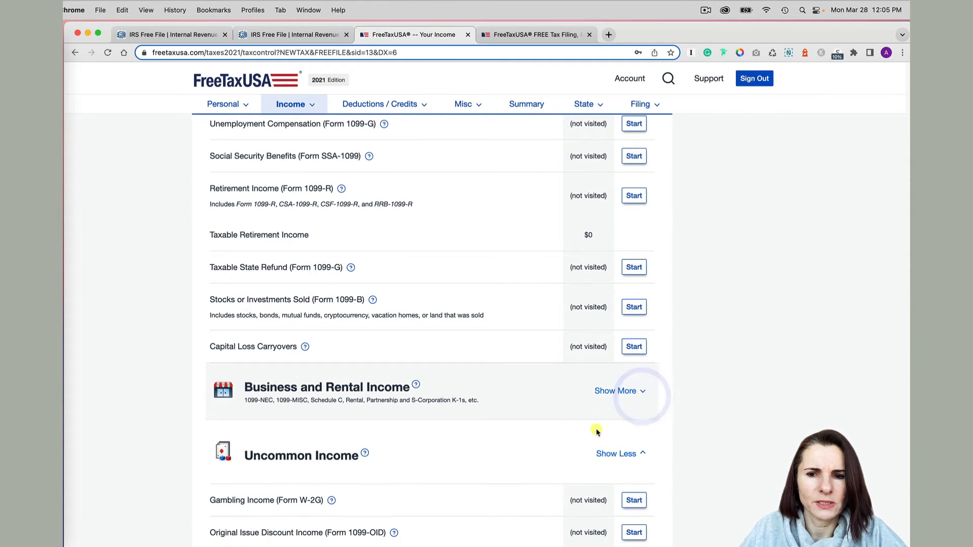
left_click(643, 453)
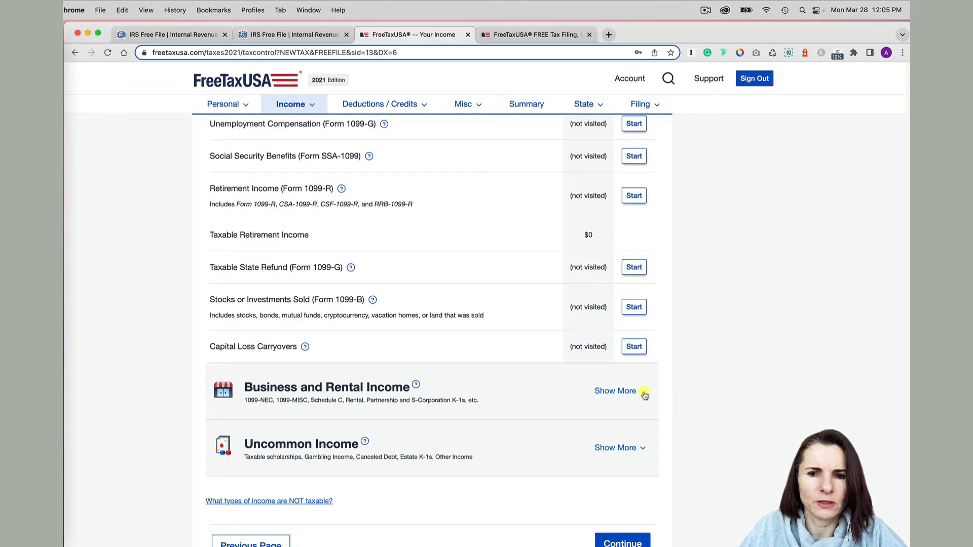
left_click(645, 395)
left_click(644, 395)
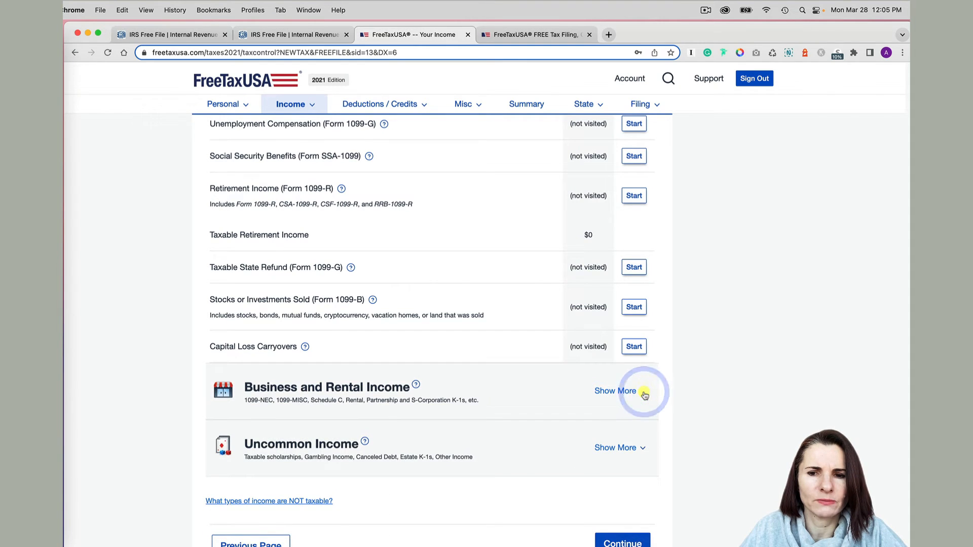
Step: Expand the Uncommon Income section and look through its types from gambling income to other income
scroll(504, 397, "down", 2)
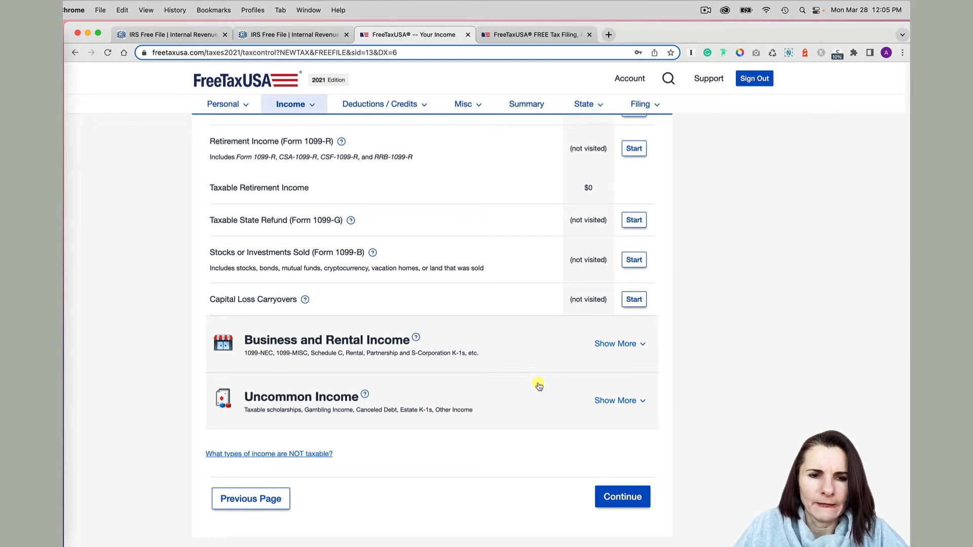
left_click(645, 401)
scroll(473, 452, "down", 5)
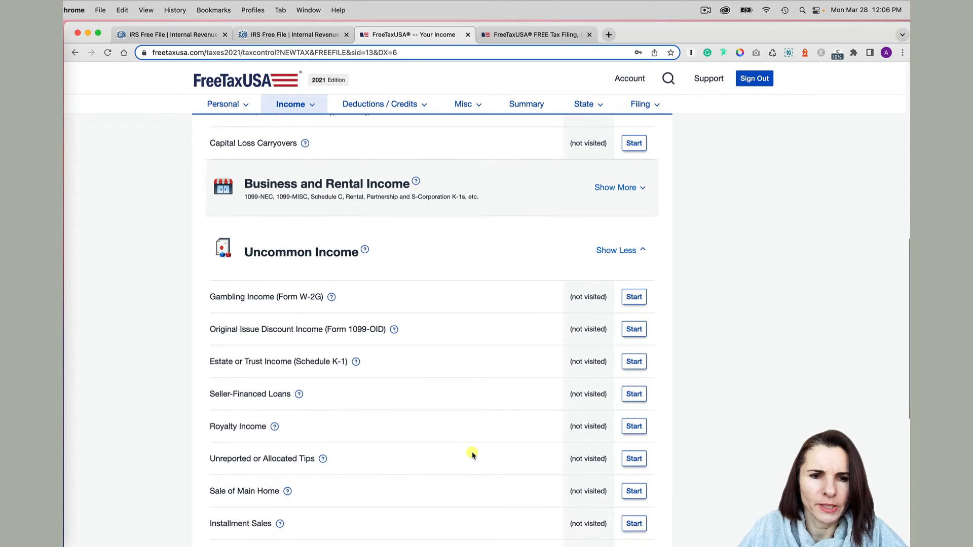
scroll(471, 454, "down", 5)
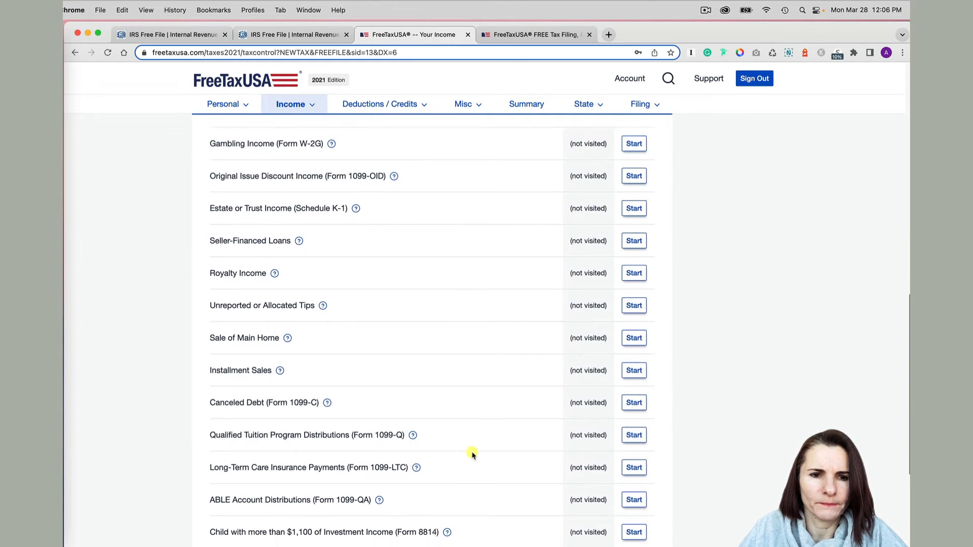
scroll(472, 454, "down", 5)
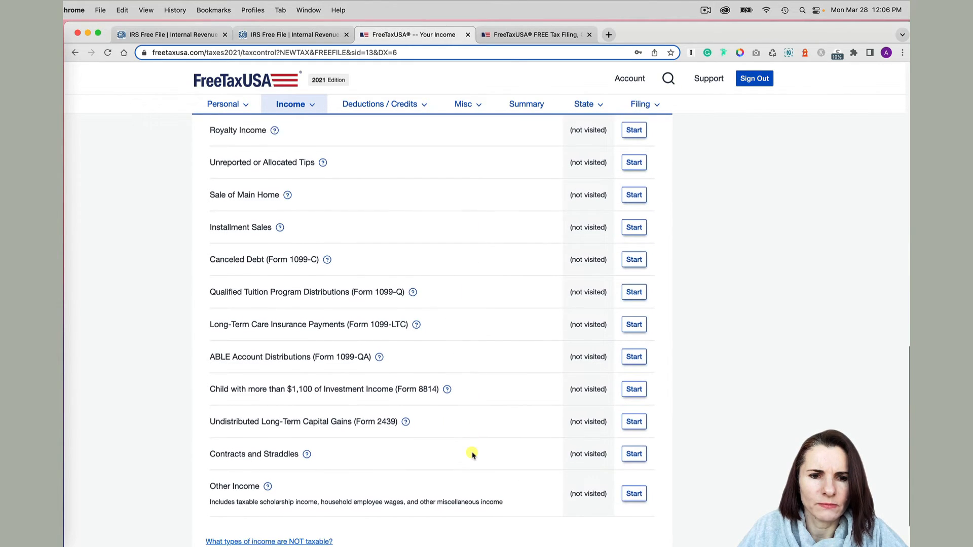
scroll(472, 455, "down", 2)
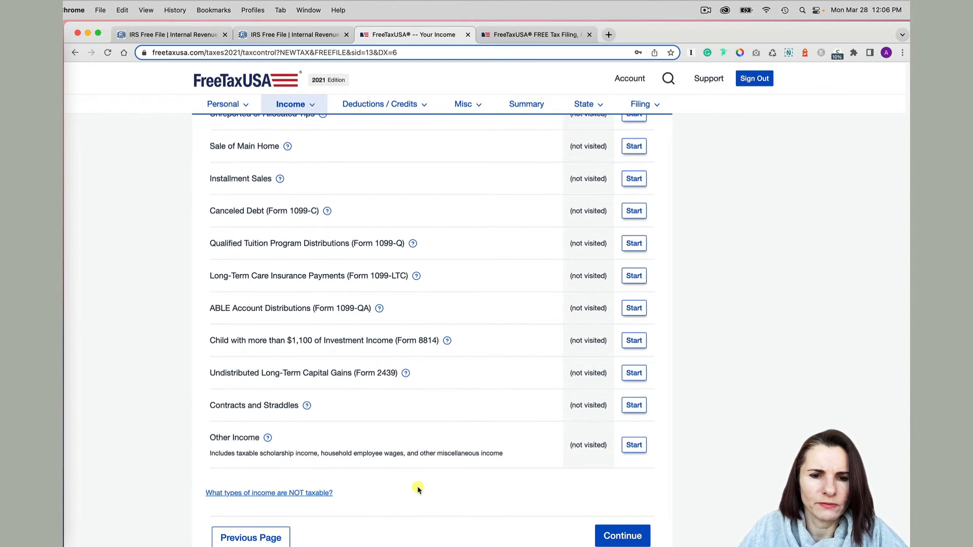
scroll(417, 489, "down", 2)
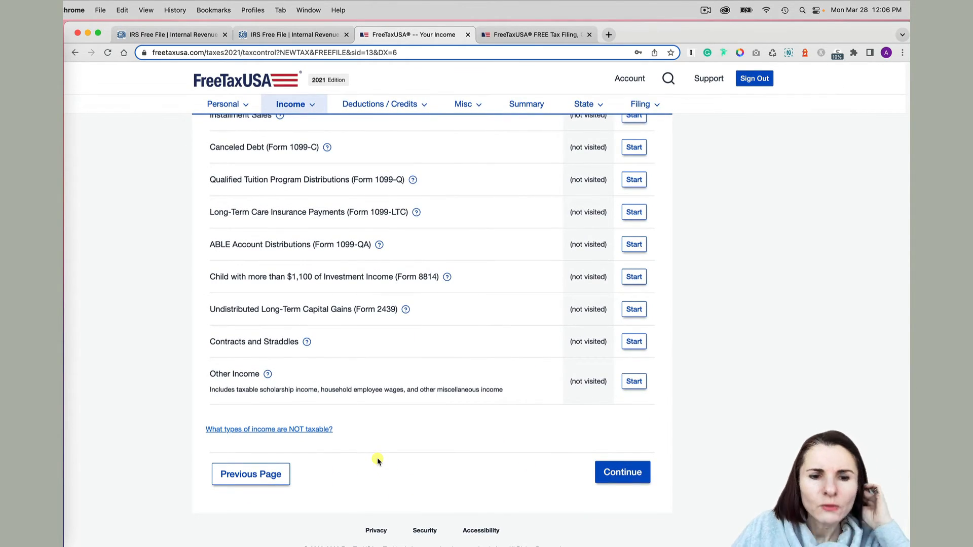
Step: Read the tax help on which types of income are not taxable, and close it
left_click(305, 428)
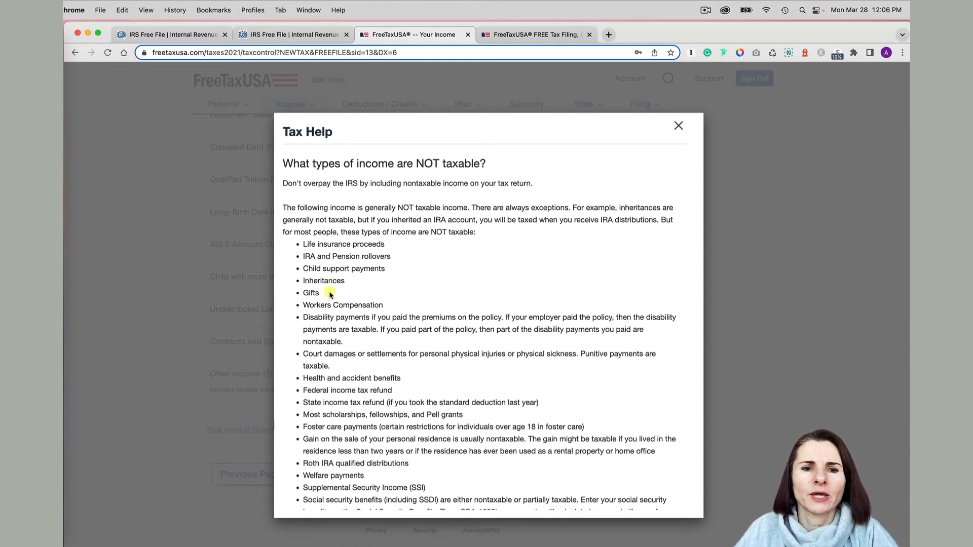
scroll(394, 281, "down", 6)
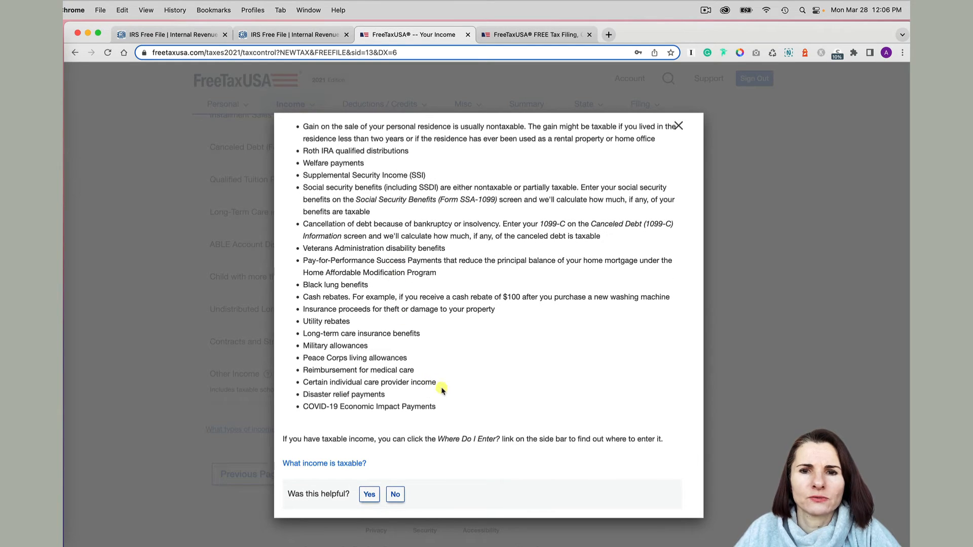
left_click(678, 127)
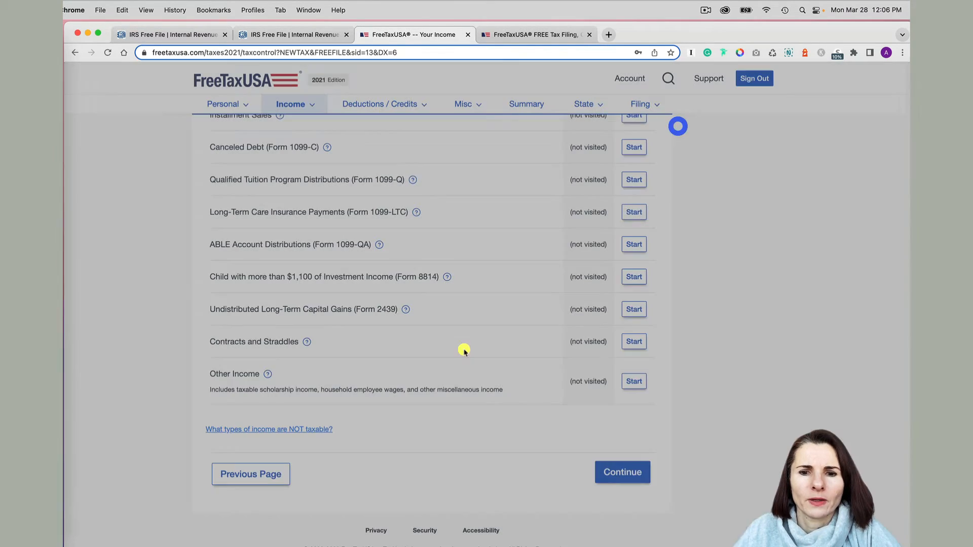
Step: Finish the income selection without starting other income types, and read the tax help on the cryptocurrency question
left_click(614, 474)
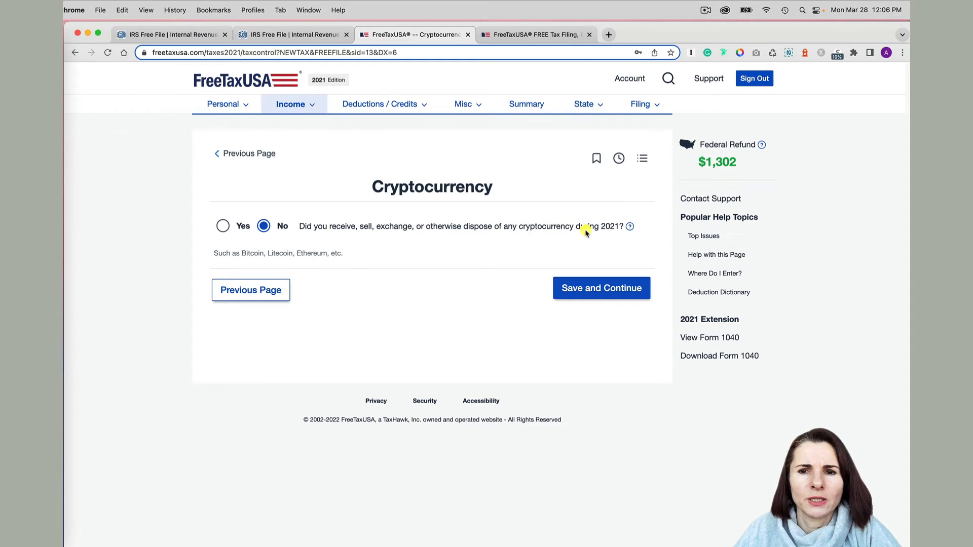
left_click(631, 228)
scroll(446, 317, "down", 3)
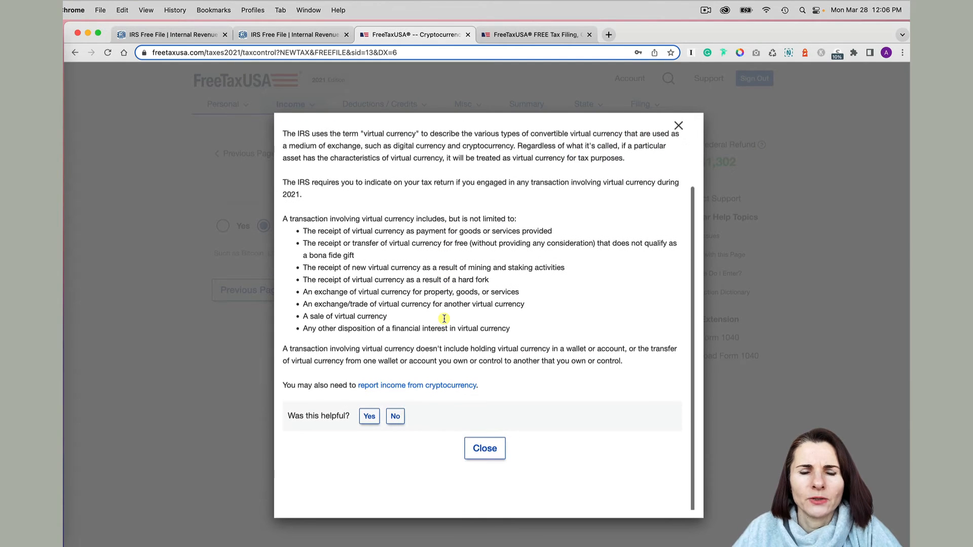
left_click(485, 455)
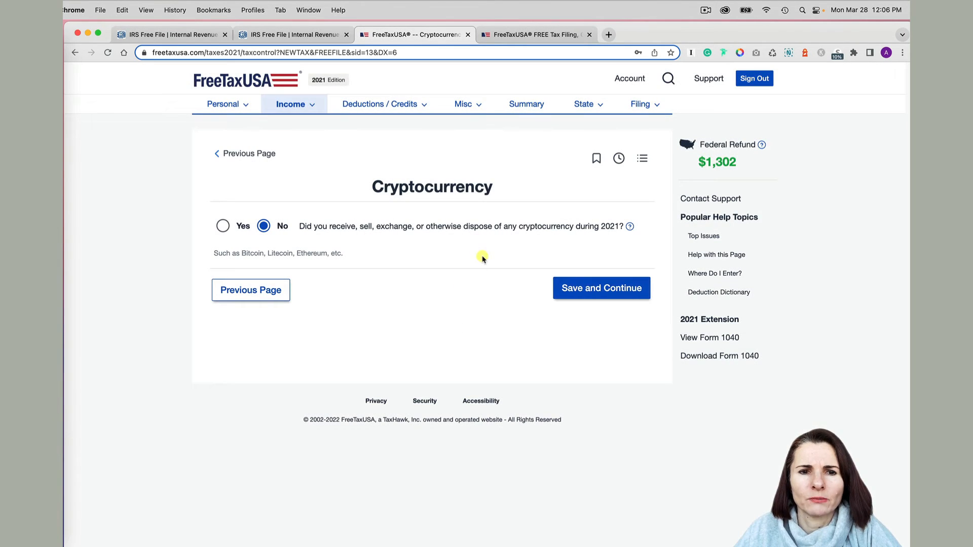
Step: Save the cryptocurrency answer as No and look over the 2021 income summary
left_click(579, 285)
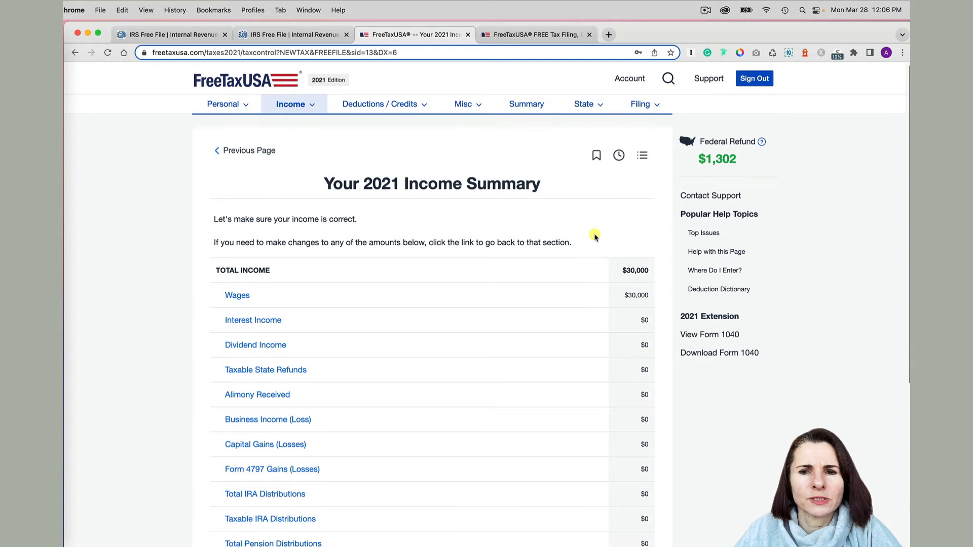
scroll(595, 237, "down", 2)
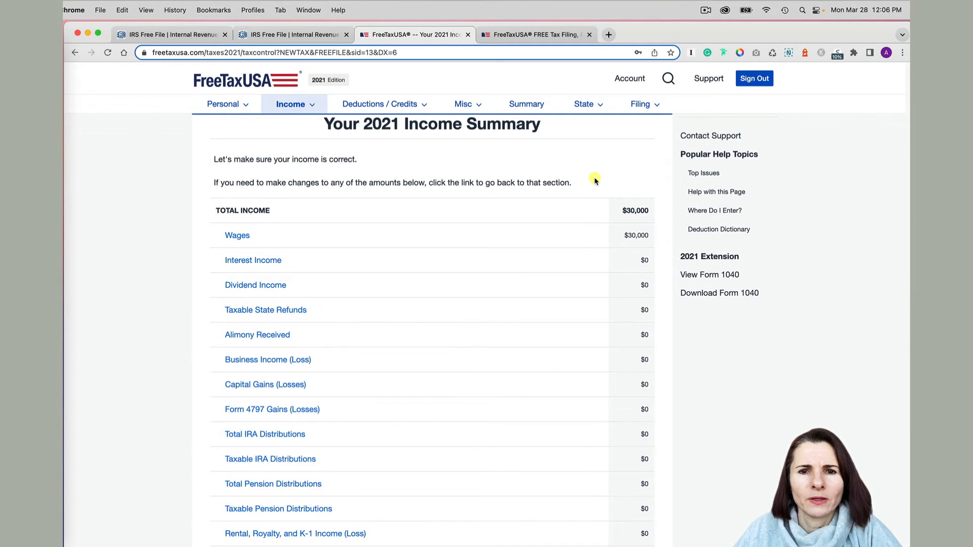
Step: Review the 2021 income summary from wages to other income, and continue to the deductions section
scroll(596, 178, "up", 2)
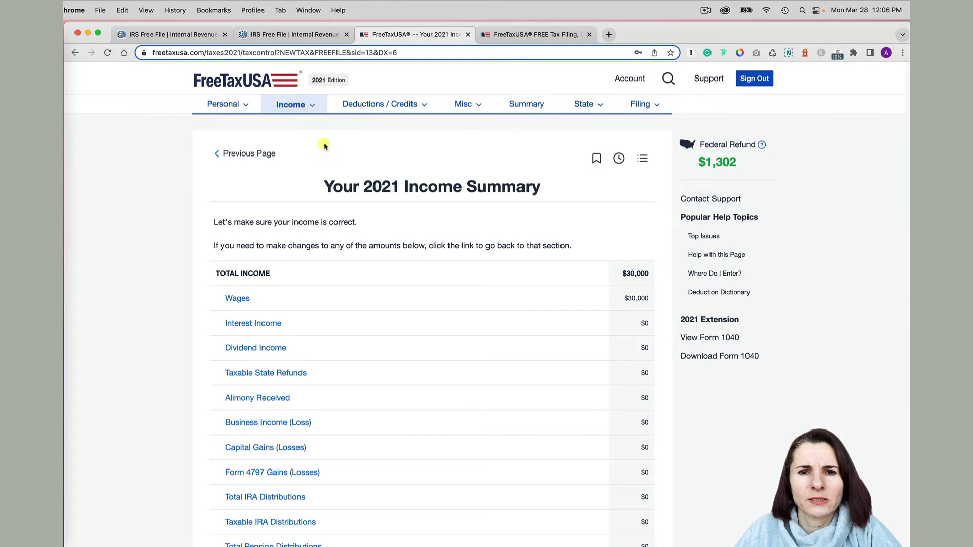
scroll(494, 311, "down", 6)
scroll(493, 311, "up", 6)
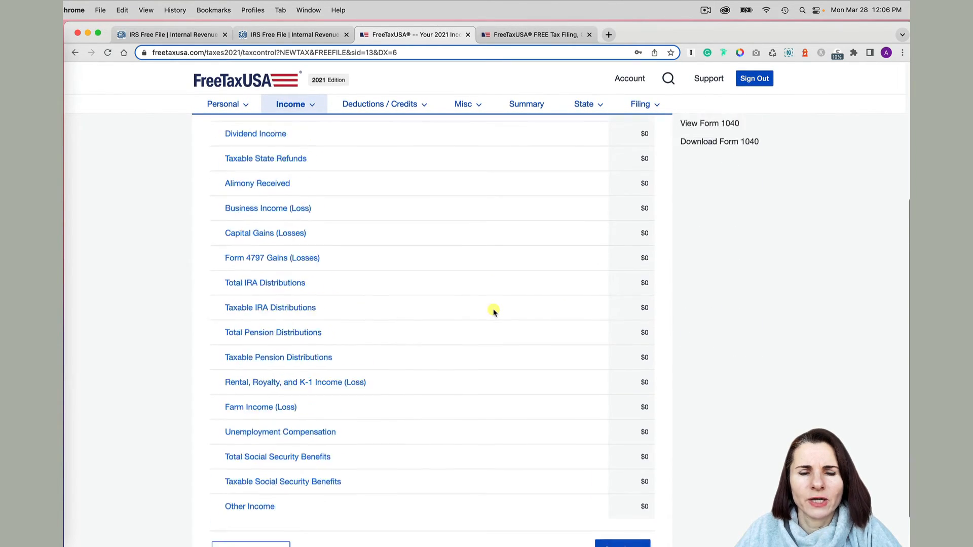
scroll(493, 312, "down", 6)
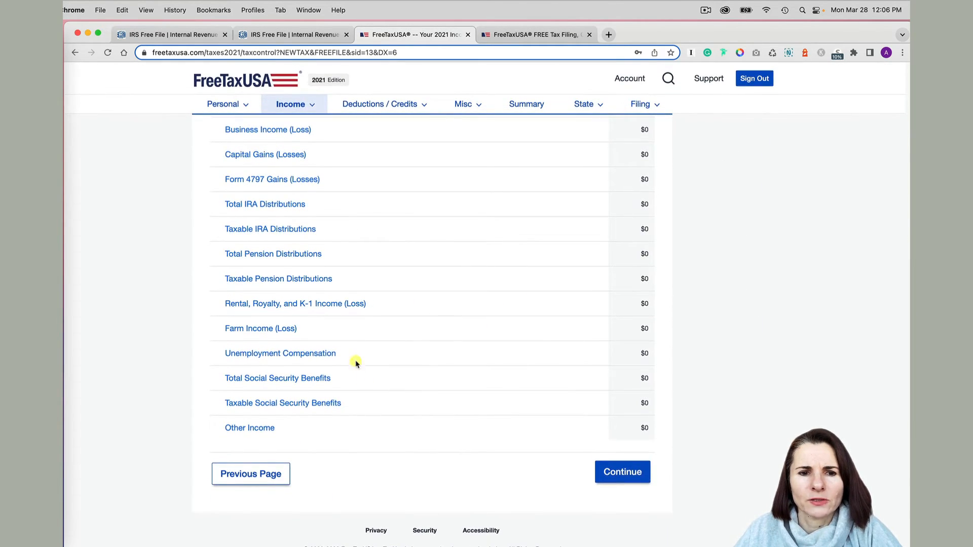
left_click(610, 473)
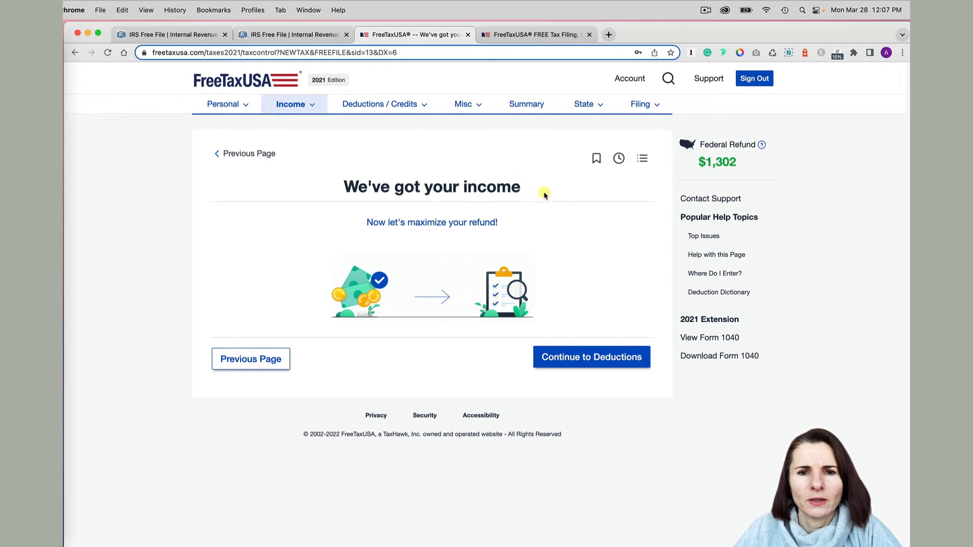
left_click(591, 358)
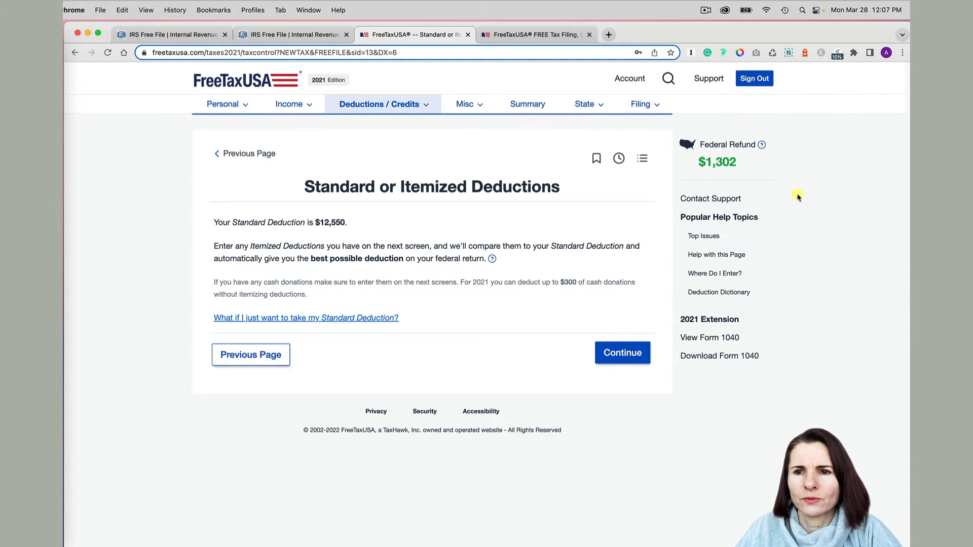
Step: Read the tax help on how the federal refund changes and on standard versus itemized deductions
left_click(762, 147)
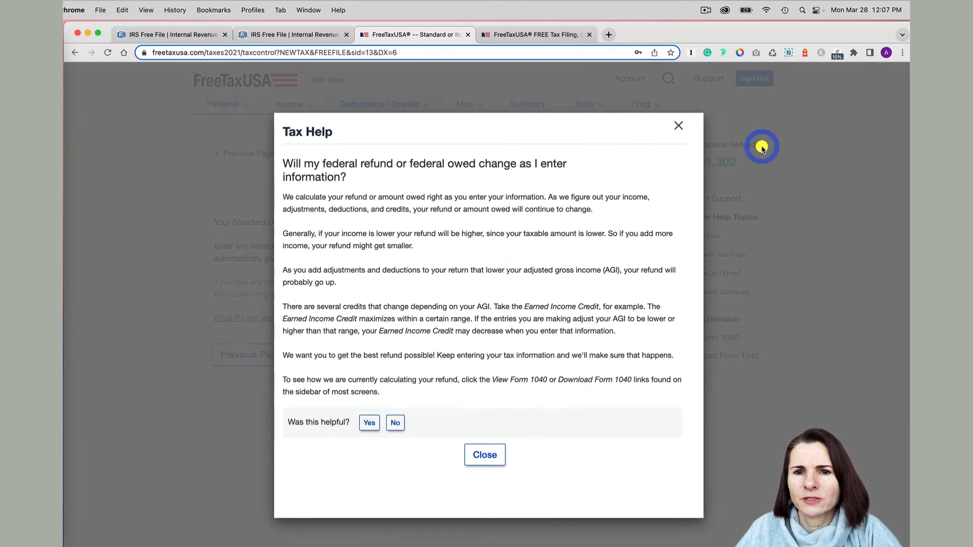
left_click(490, 462)
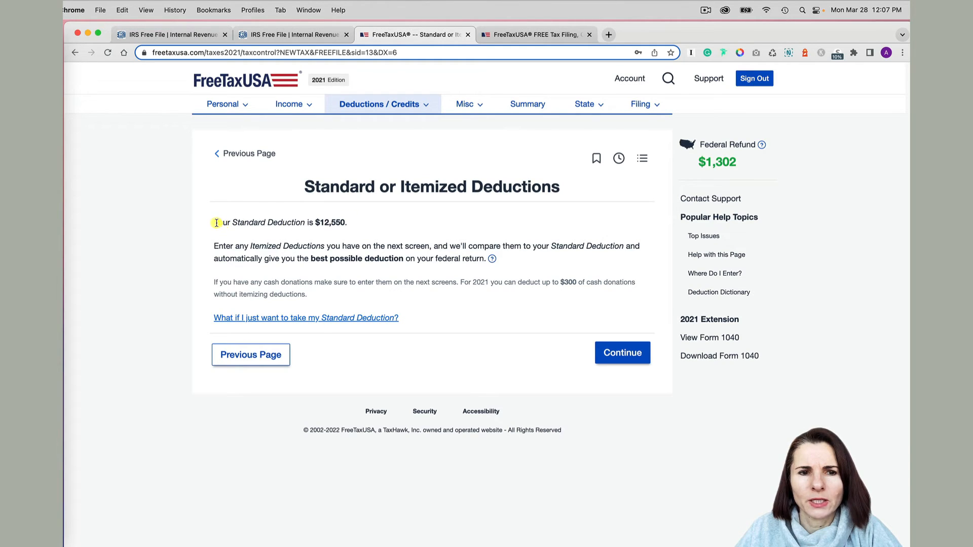
left_click_drag(214, 223, 379, 224)
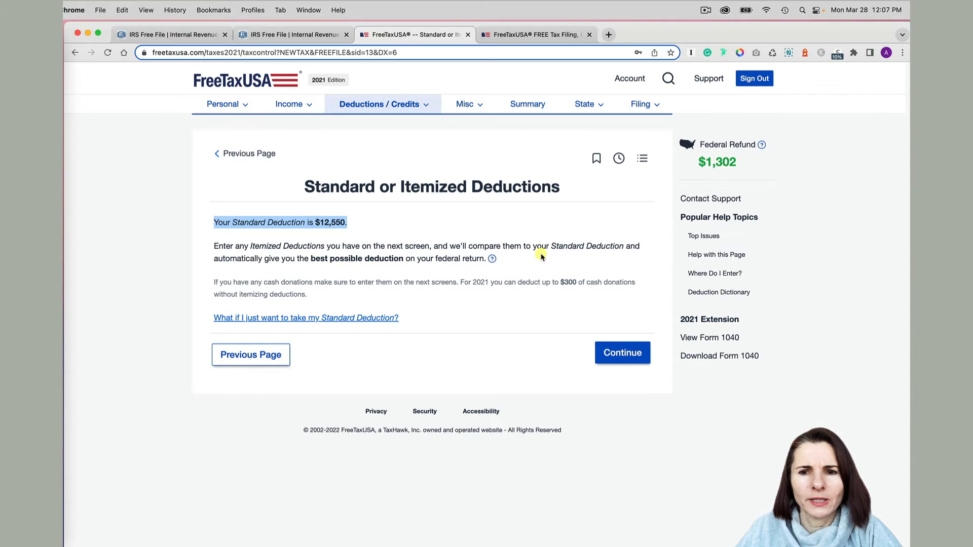
left_click(492, 259)
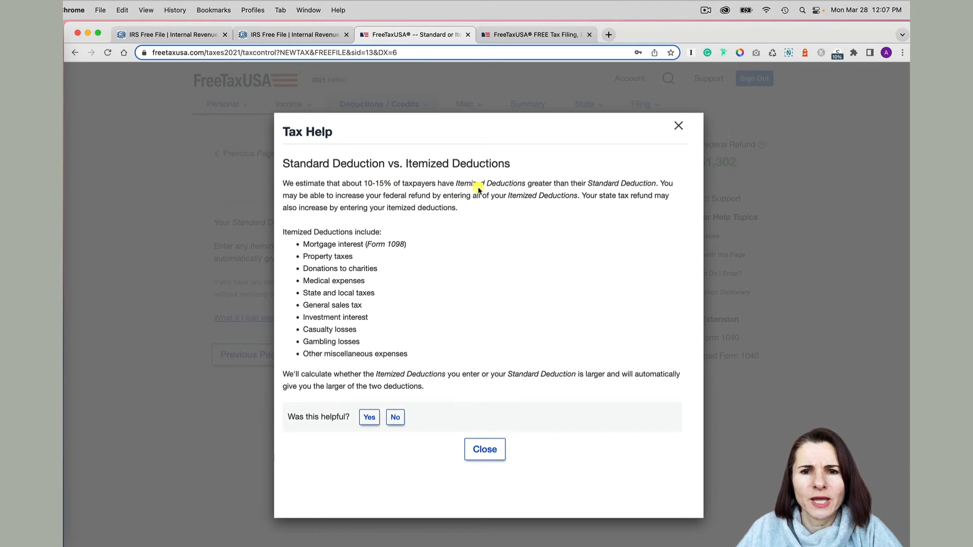
left_click(485, 453)
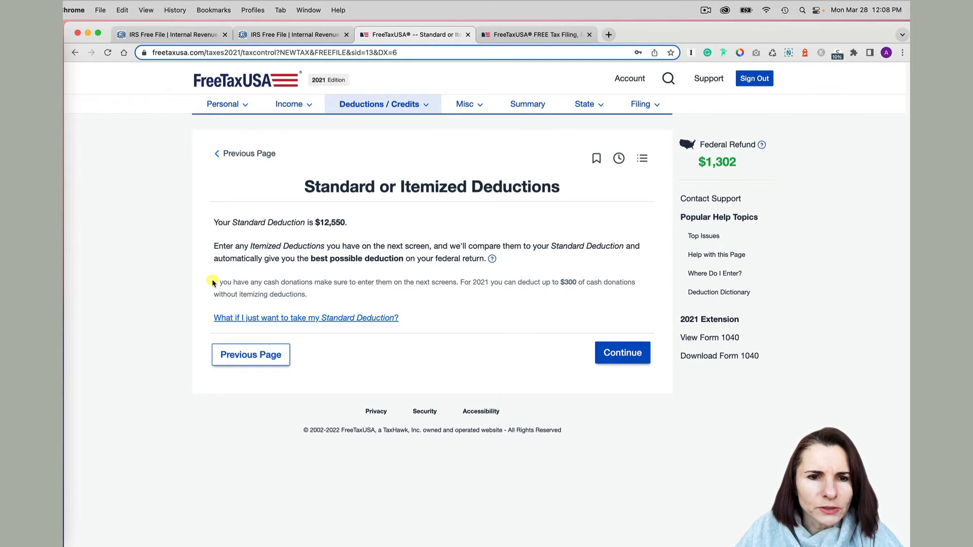
Step: Read the cash donation note and the help on taking only the Standard Deduction, and continue to the Itemized Deductions list
left_click_drag(212, 283, 573, 311)
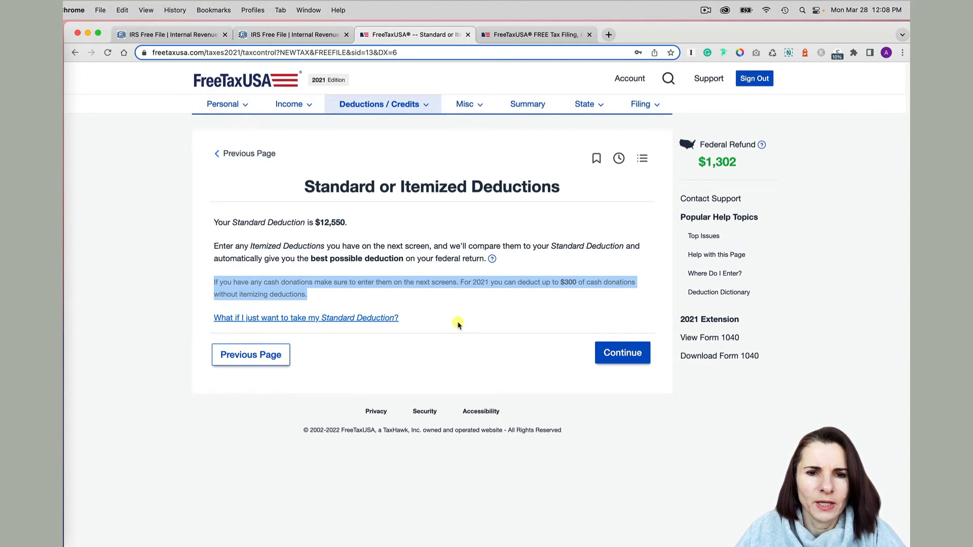
left_click(317, 319)
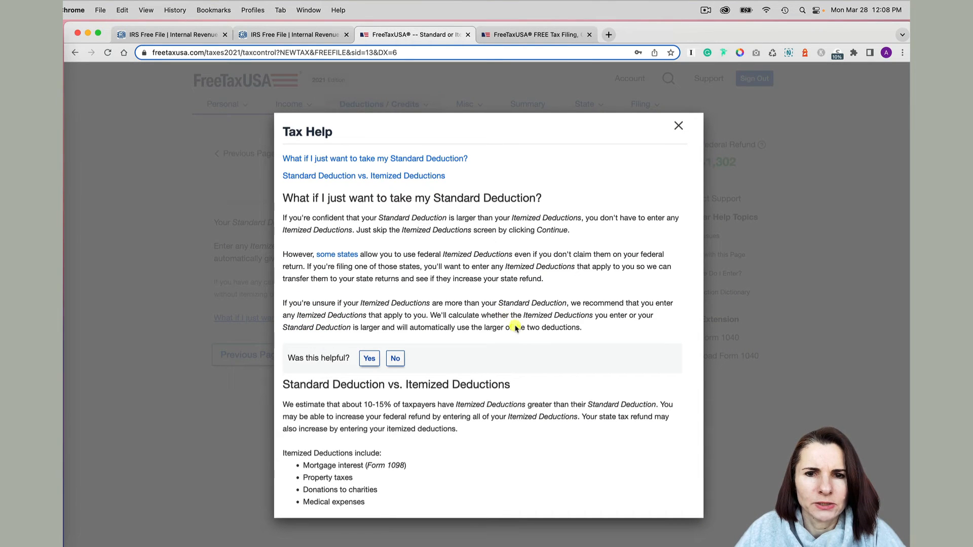
scroll(520, 360, "down", 9)
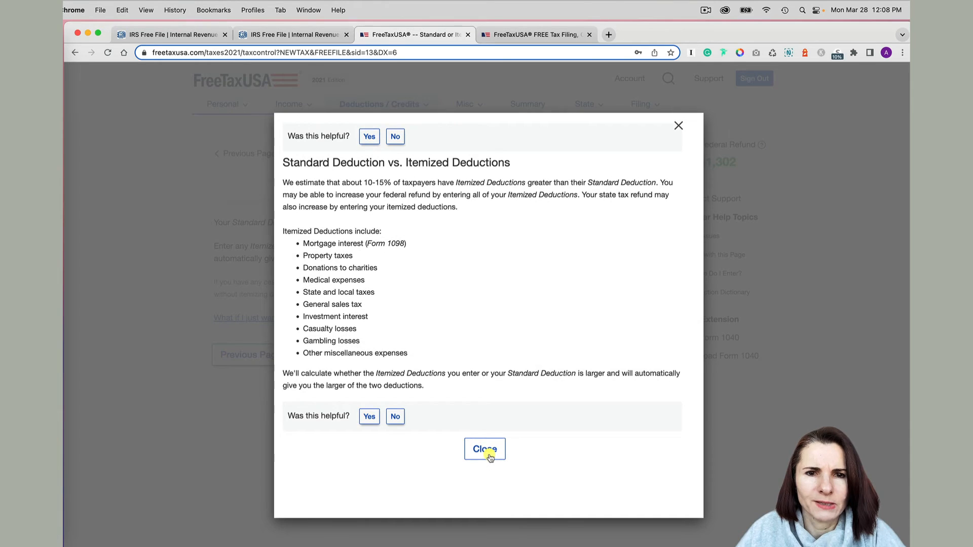
left_click(489, 456)
left_click(621, 355)
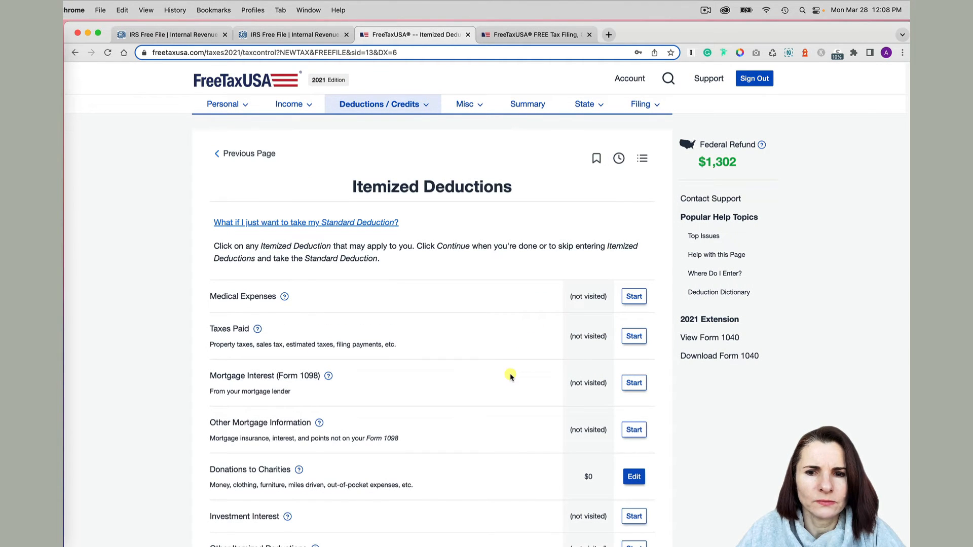
Step: Set Donations to Charities to list cash donations individually, and save it with the $100 donation to ST MARY CHURCH
scroll(510, 376, "down", 5)
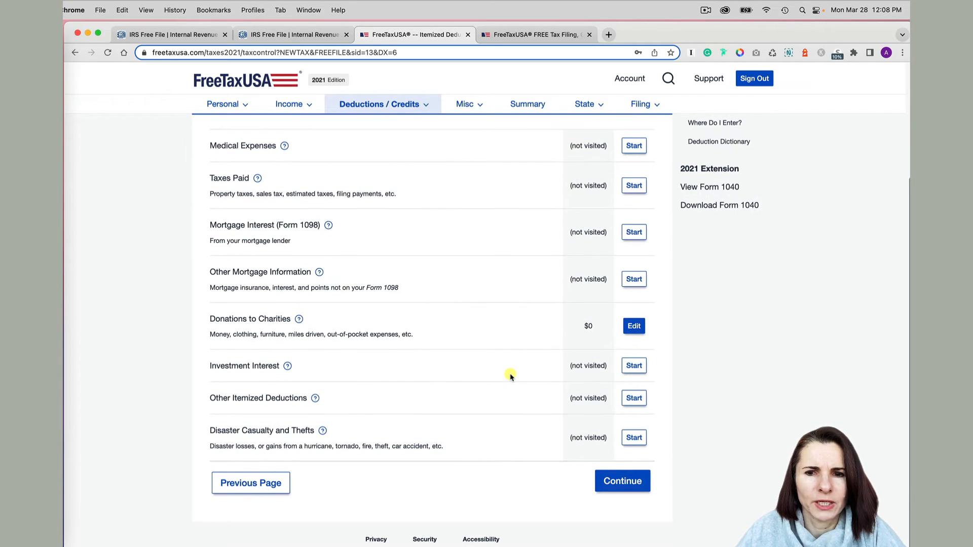
left_click(634, 328)
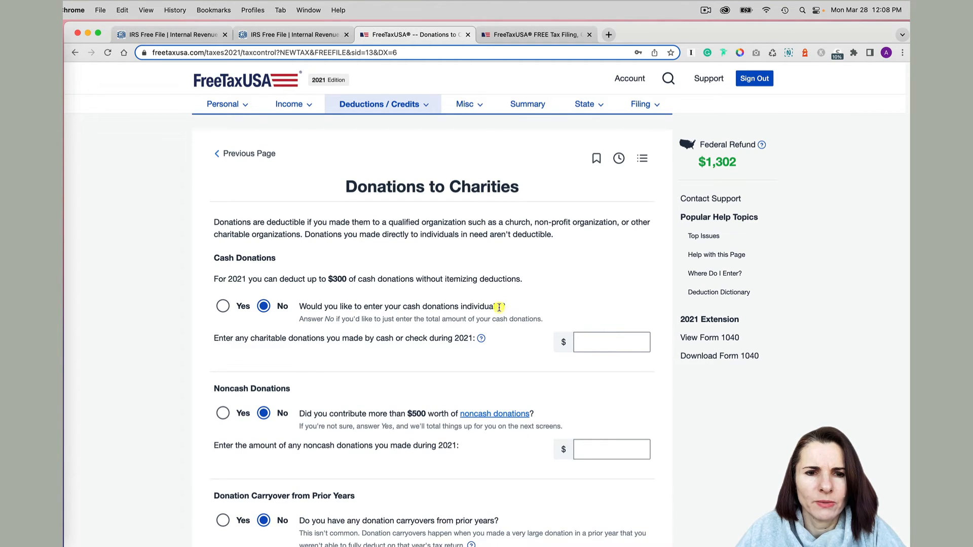
left_click(222, 305)
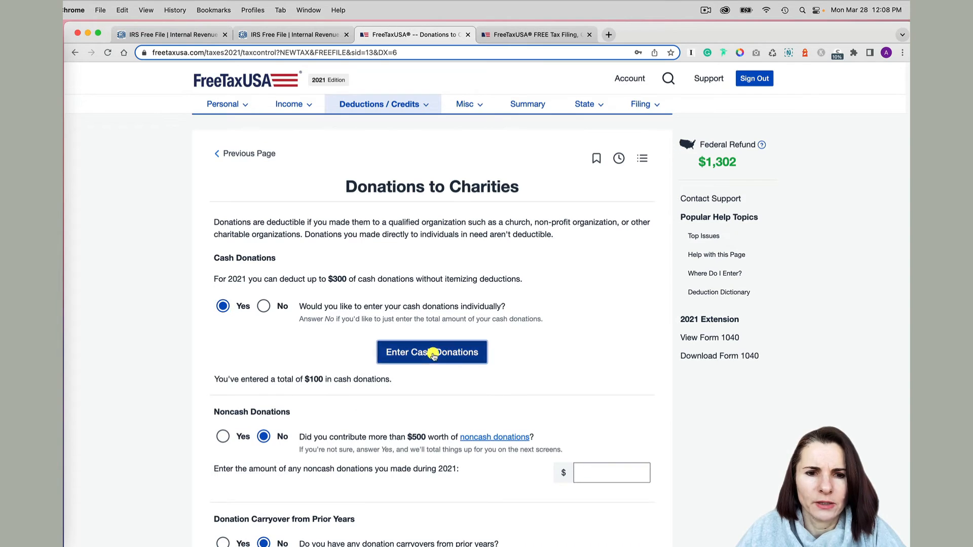
left_click(455, 352)
left_click(408, 250)
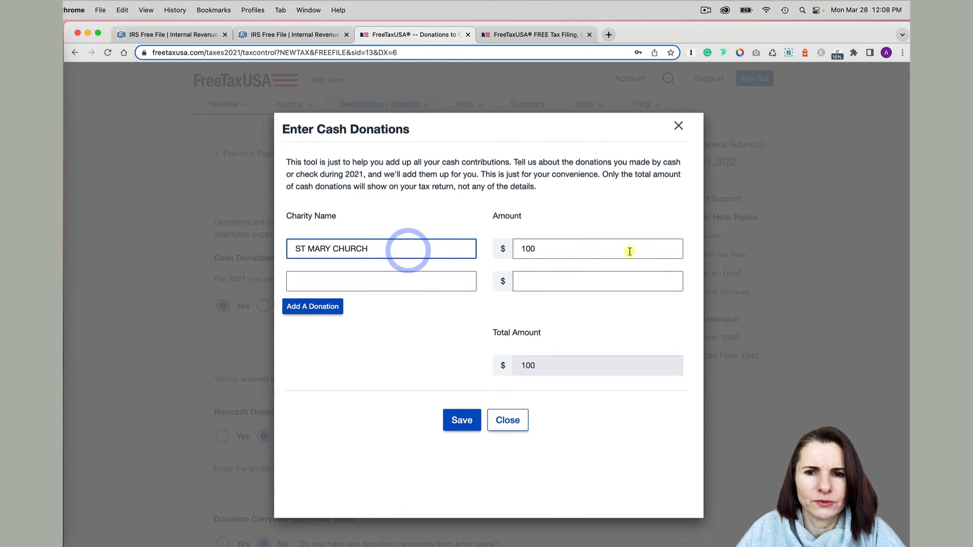
left_click(463, 421)
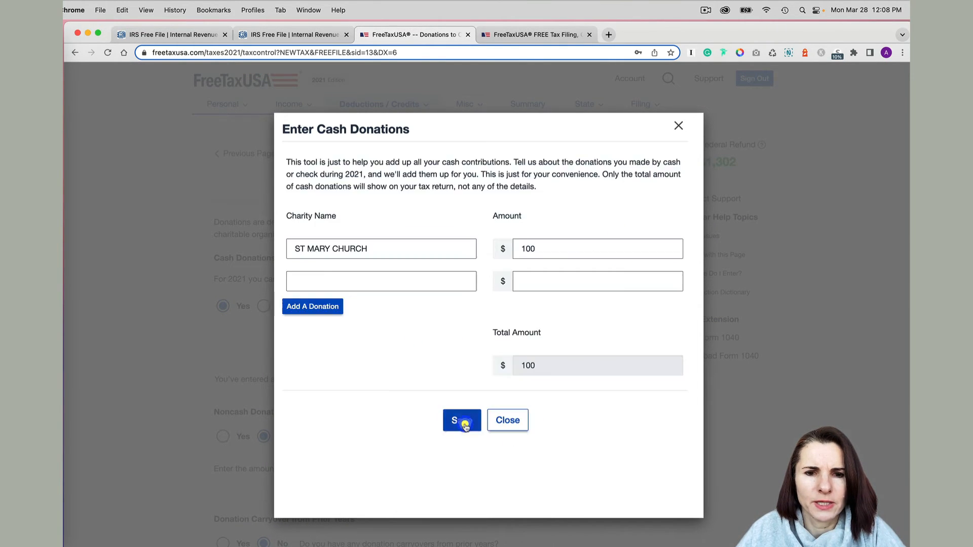
scroll(555, 386, "down", 2)
scroll(555, 386, "down", 6)
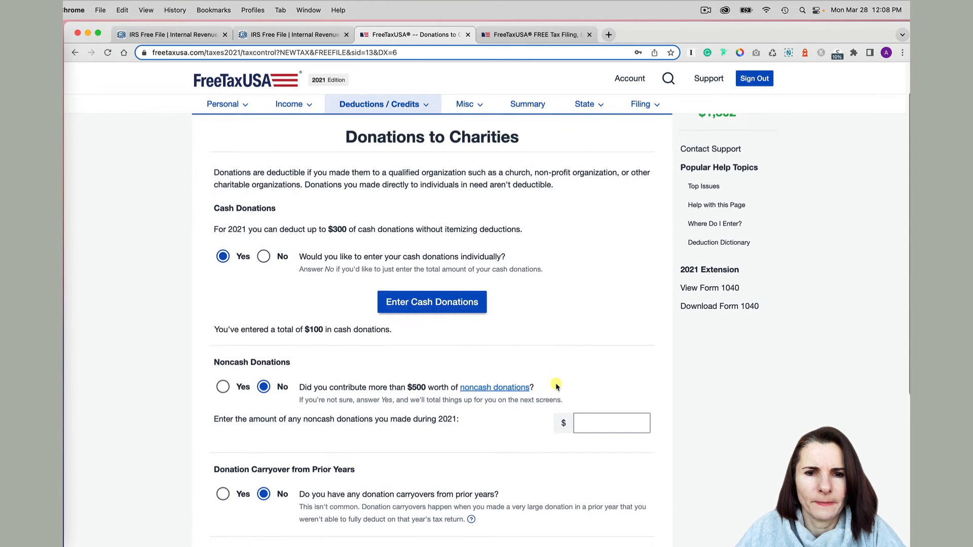
left_click(599, 473)
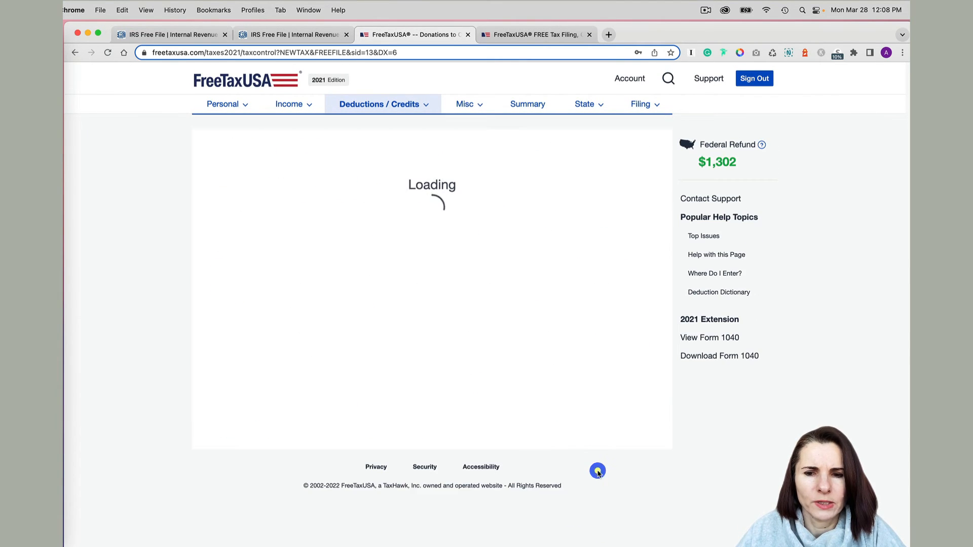
Step: Finish the itemized deductions without starting other types, and save the cash contributions page with its amount left blank
scroll(558, 393, "down", 3)
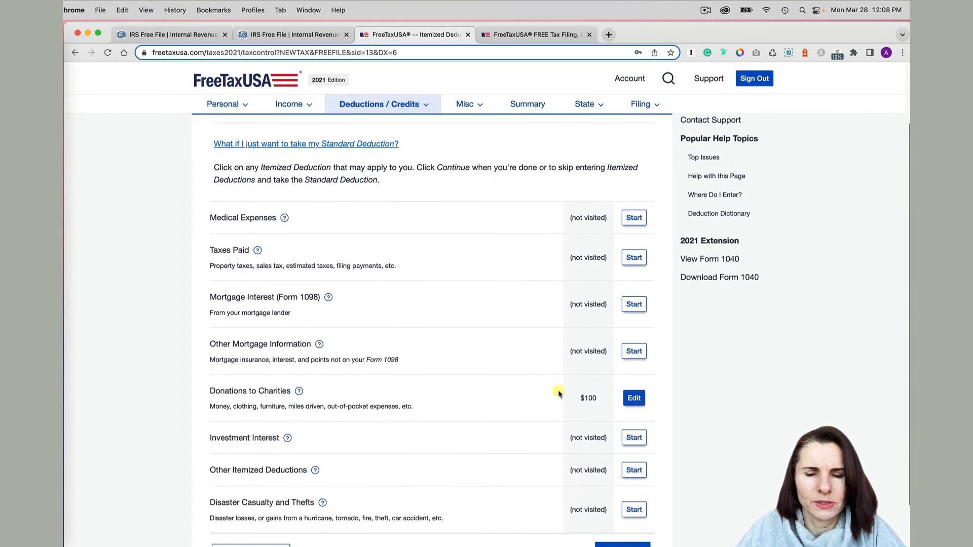
scroll(598, 374, "down", 1)
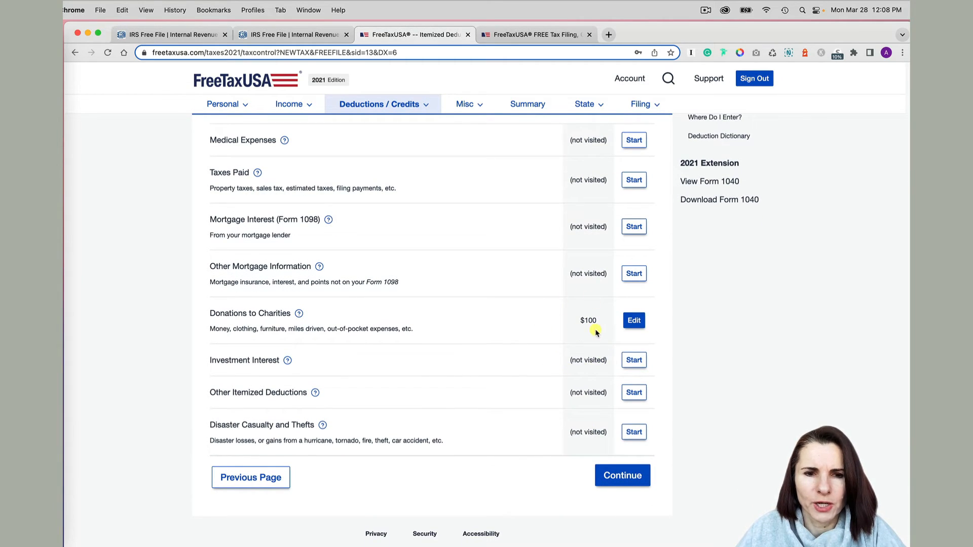
left_click(624, 475)
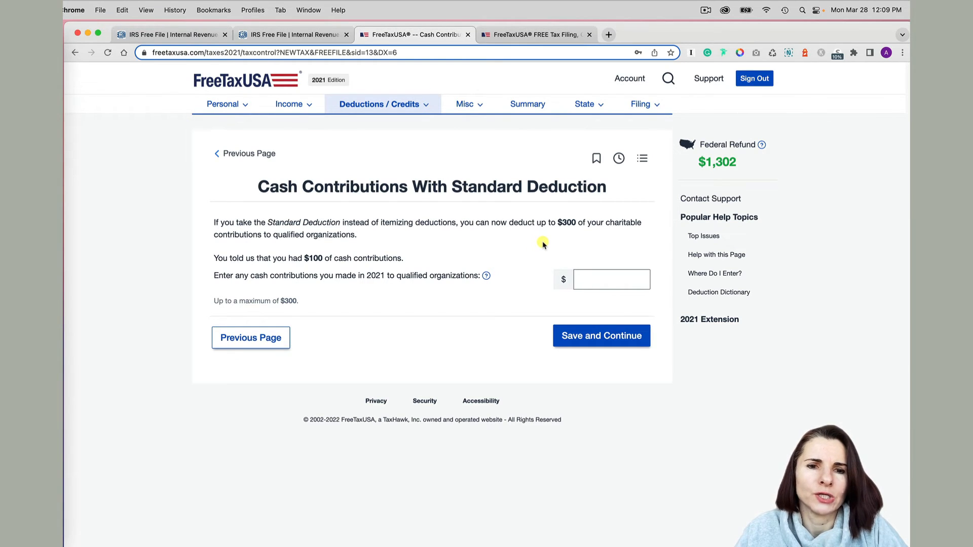
left_click(604, 337)
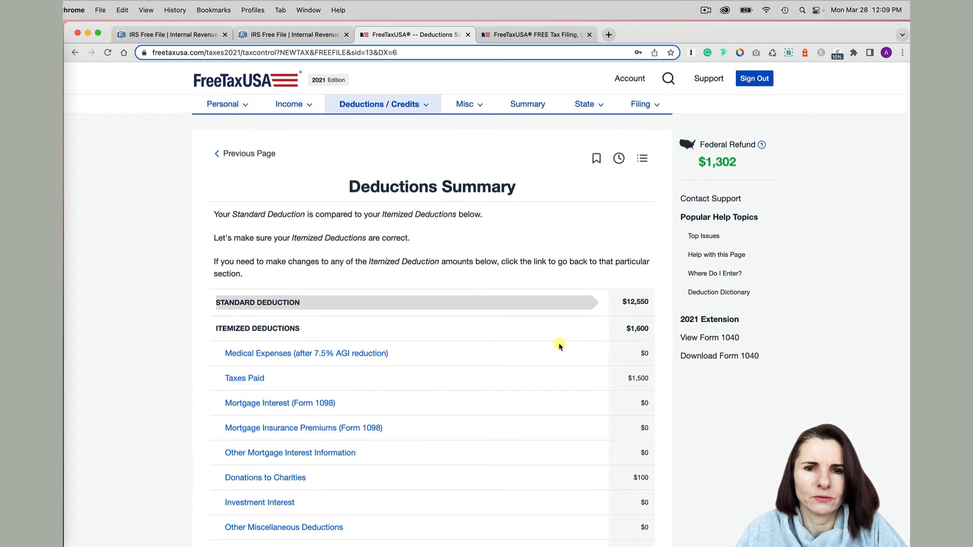
Step: Review the Deductions Summary and the help on changing the recommended deduction, and save Yes to using the Standard Deduction
scroll(614, 226, "down", 1)
scroll(614, 226, "down", 5)
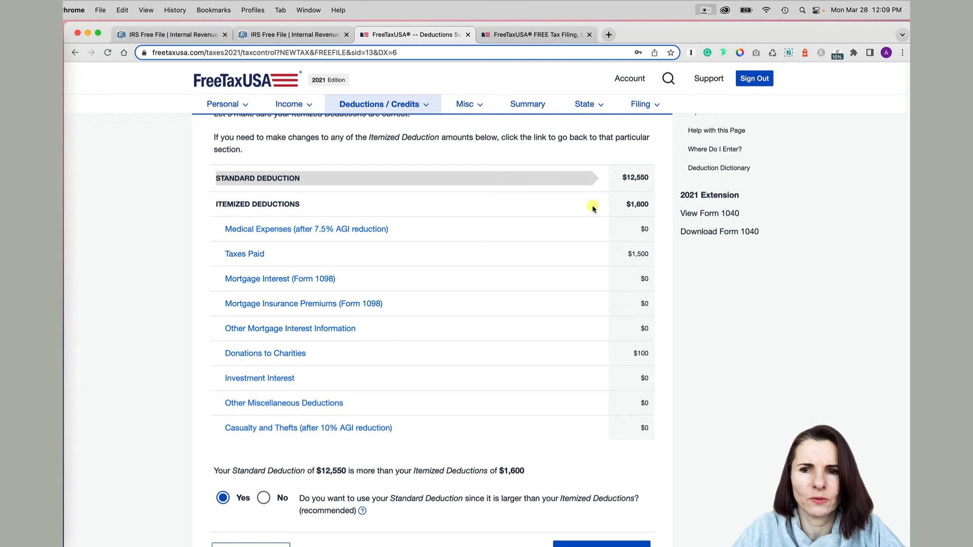
scroll(592, 208, "down", 2)
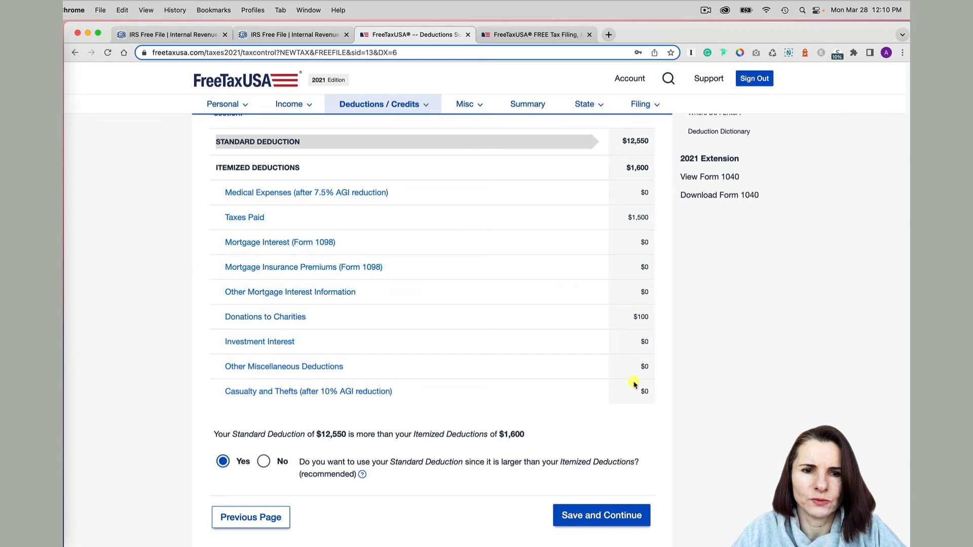
scroll(642, 346, "down", 2)
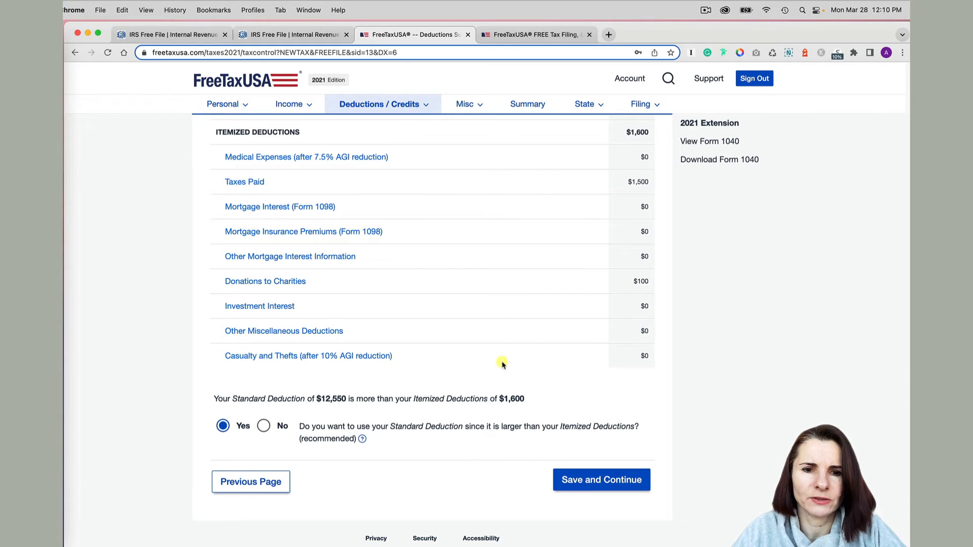
double_click(642, 281)
scroll(558, 330, "down", 1)
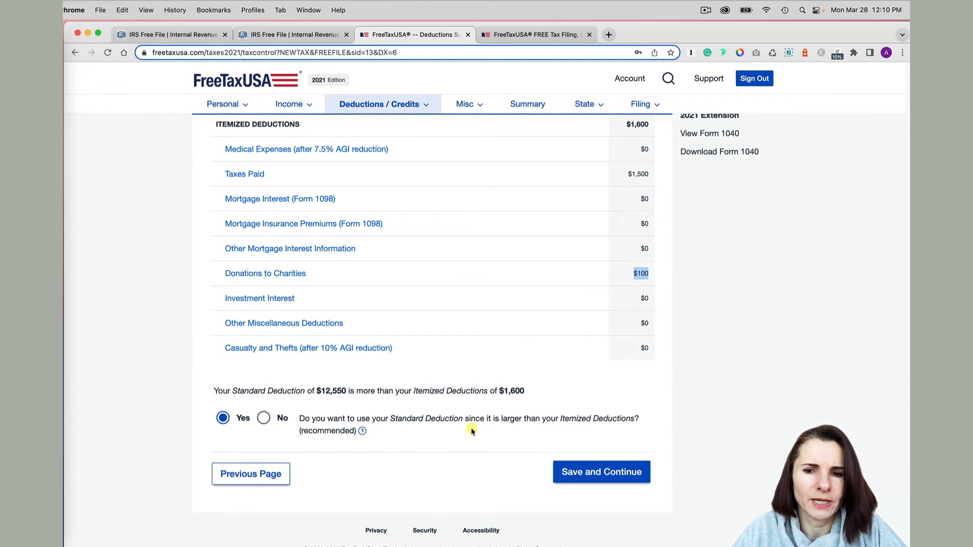
left_click(363, 433)
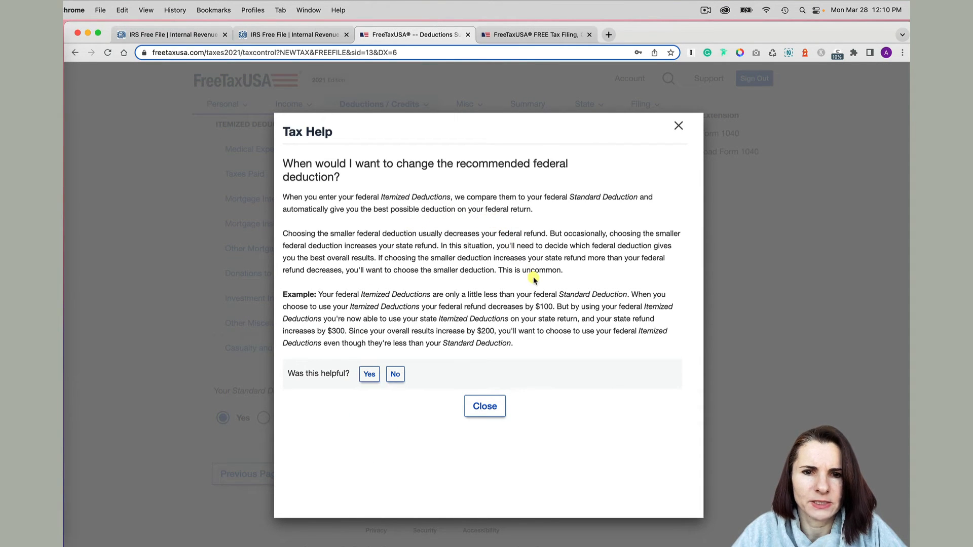
left_click(486, 408)
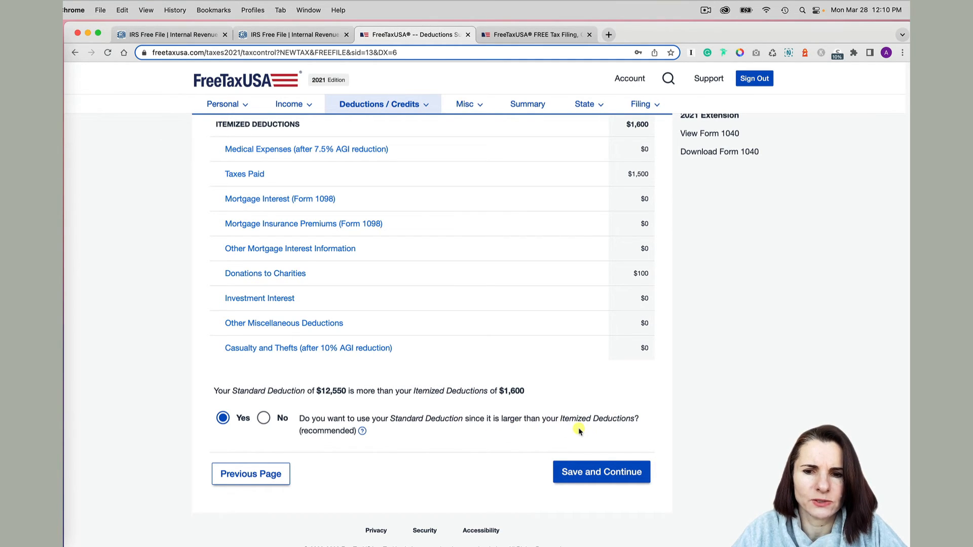
left_click(598, 477)
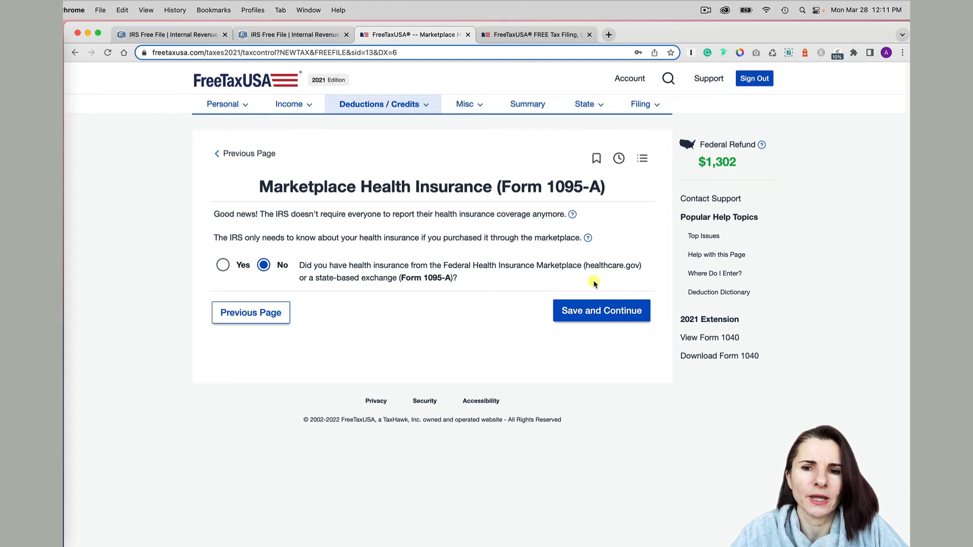
Step: Save the Marketplace Health Insurance (Form 1095-A) answer as No, and look over the available deduction and credit sections
left_click(594, 313)
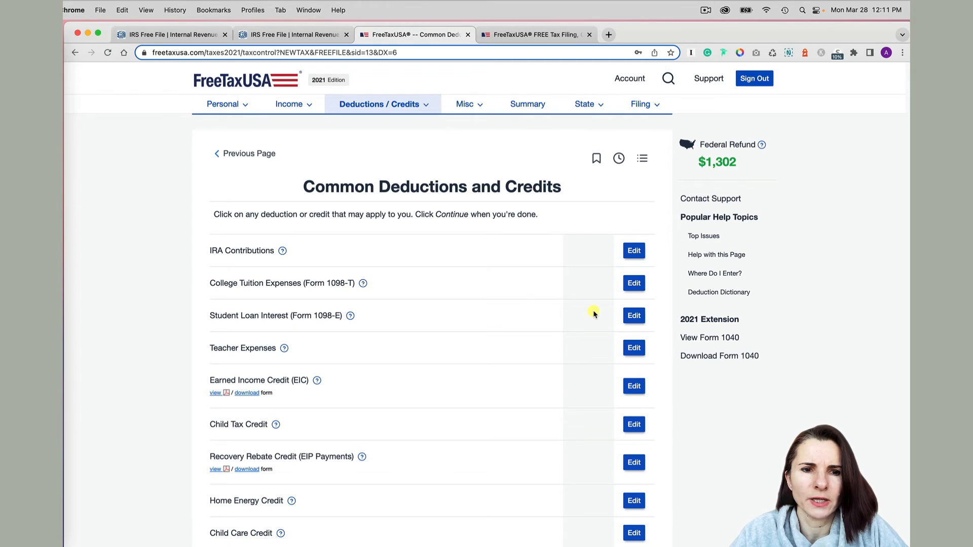
scroll(594, 314, "down", 2)
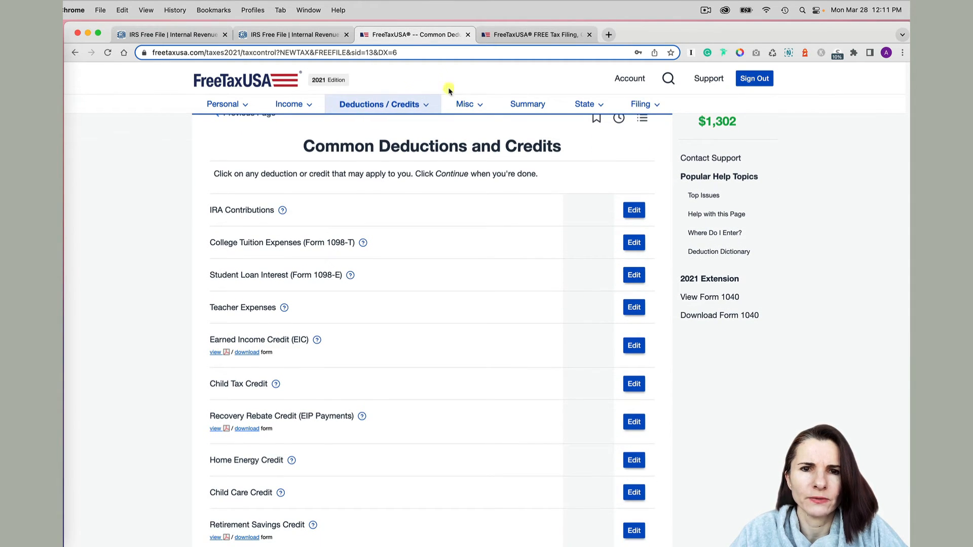
left_click(430, 104)
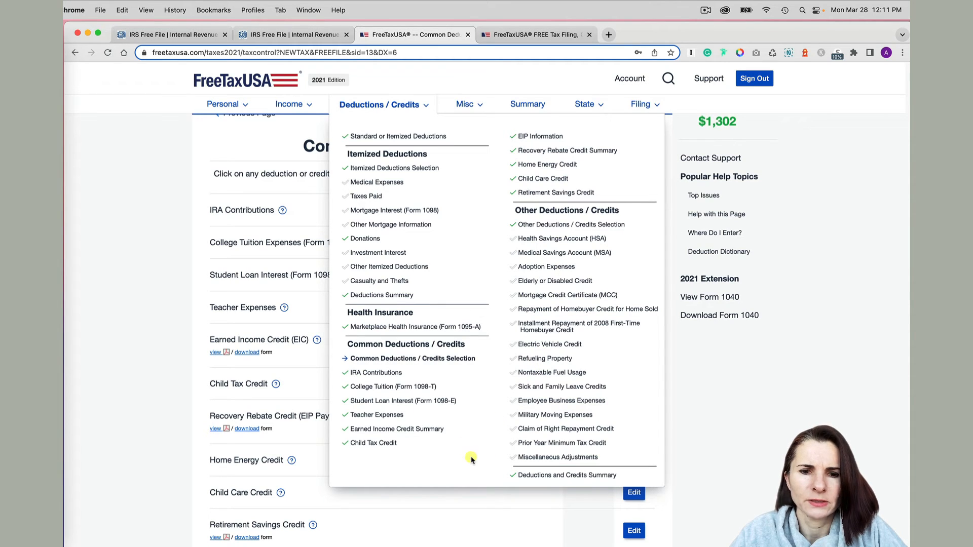
Step: Look over the Common Deductions and Credits list, from IRA Contributions down to Retirement Savings Credit
left_click(429, 106)
scroll(499, 366, "down", 3)
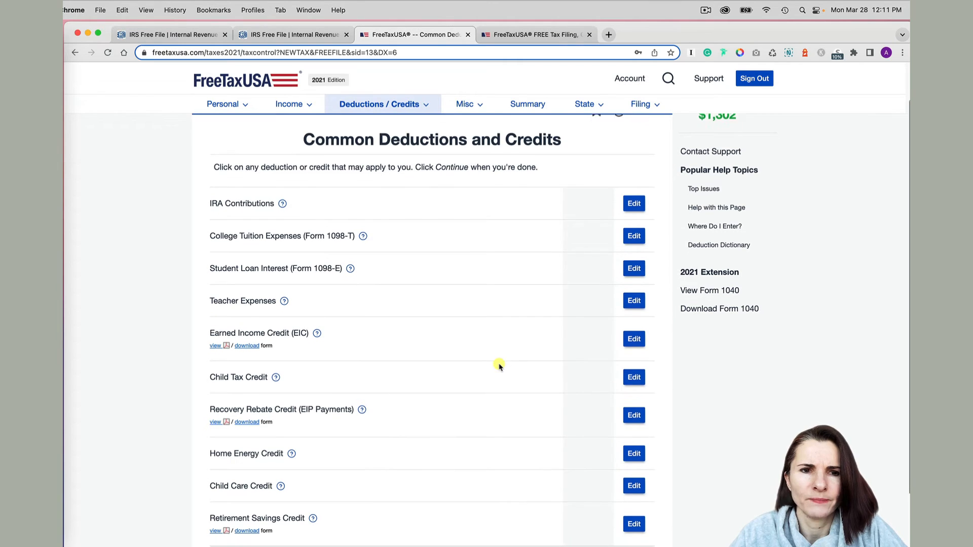
scroll(498, 365, "down", 1)
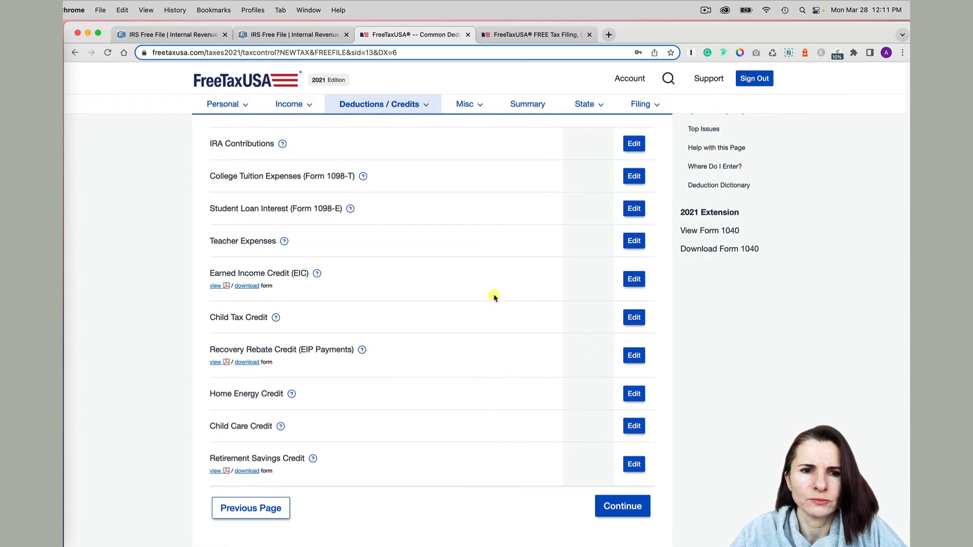
scroll(495, 297, "down", 1)
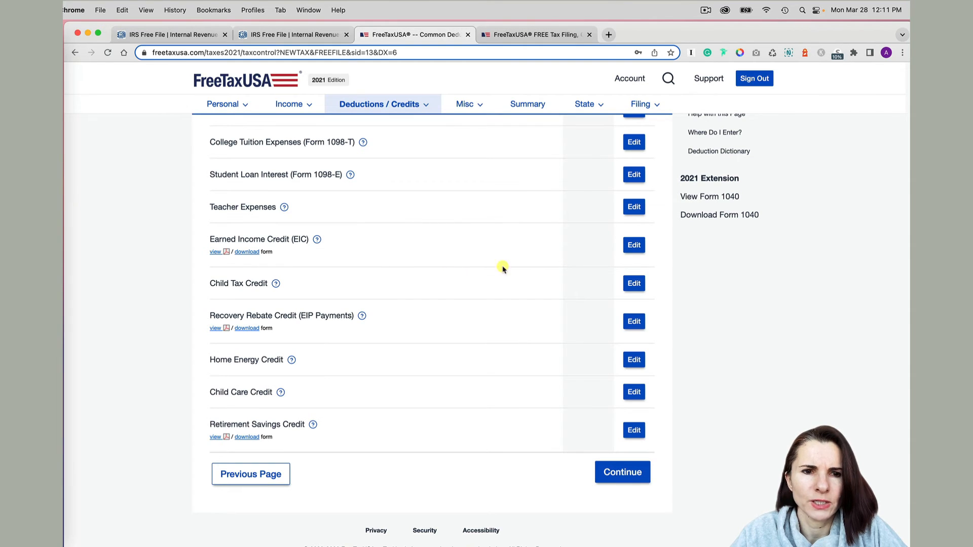
scroll(349, 253, "up", 1)
scroll(349, 254, "up", 2)
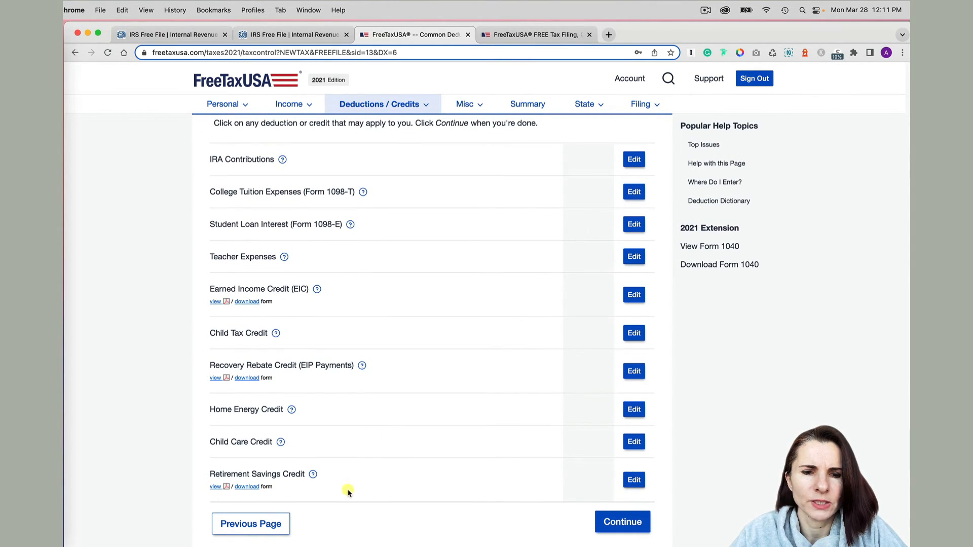
scroll(473, 476, "down", 1)
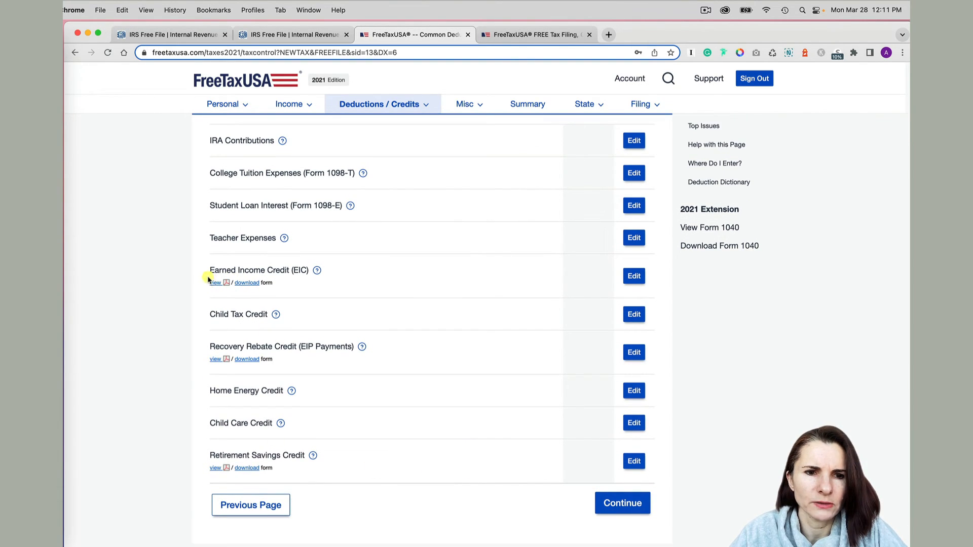
Step: View the PDF form for the Earned Income Credit (EIC), enlarge its window to read through all pages, and close it
left_click_drag(208, 265, 296, 285)
left_click(295, 286)
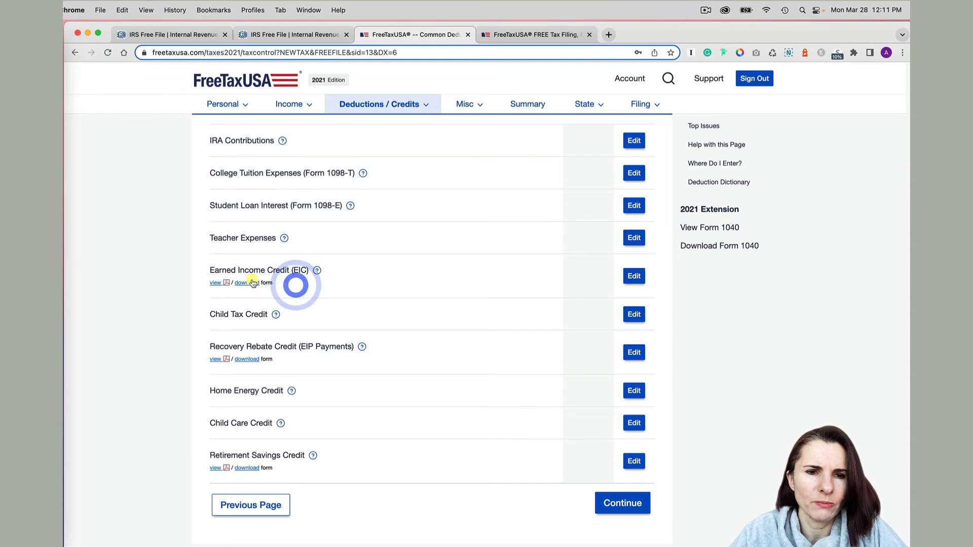
left_click(215, 282)
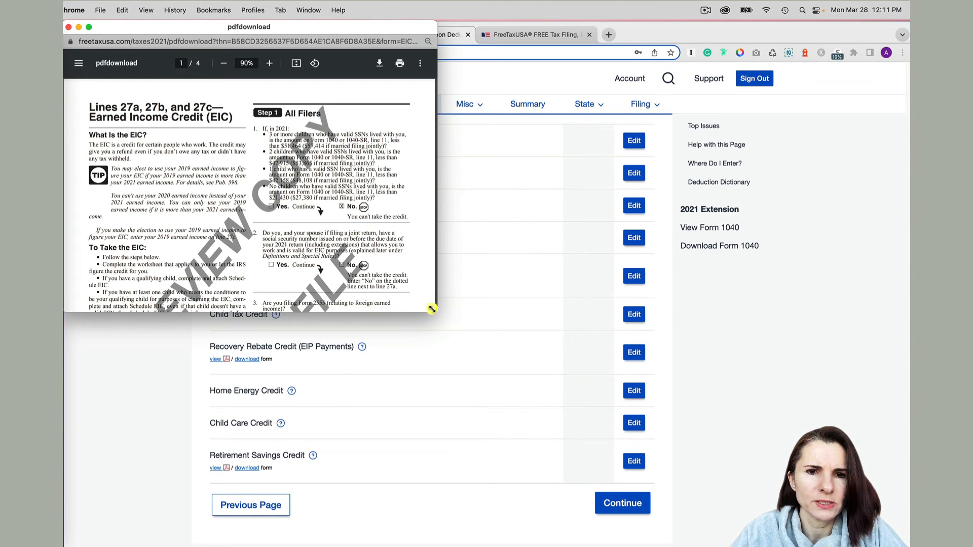
left_click_drag(433, 311, 709, 546)
scroll(555, 475, "down", 20)
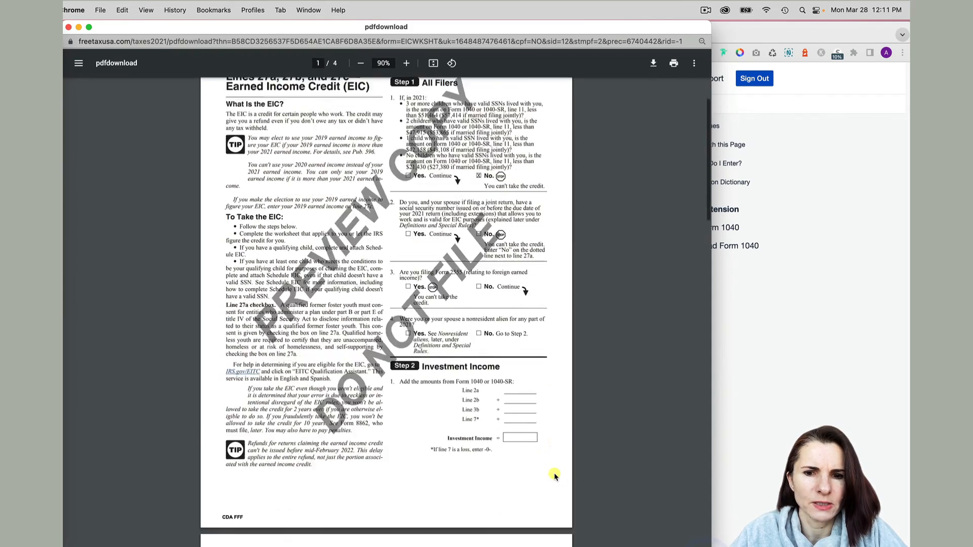
scroll(554, 476, "down", 5)
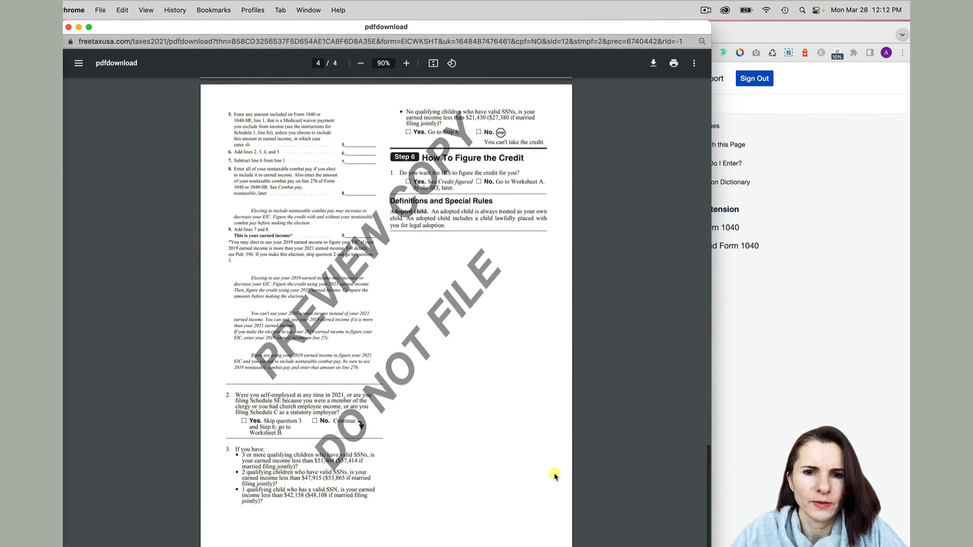
left_click(69, 28)
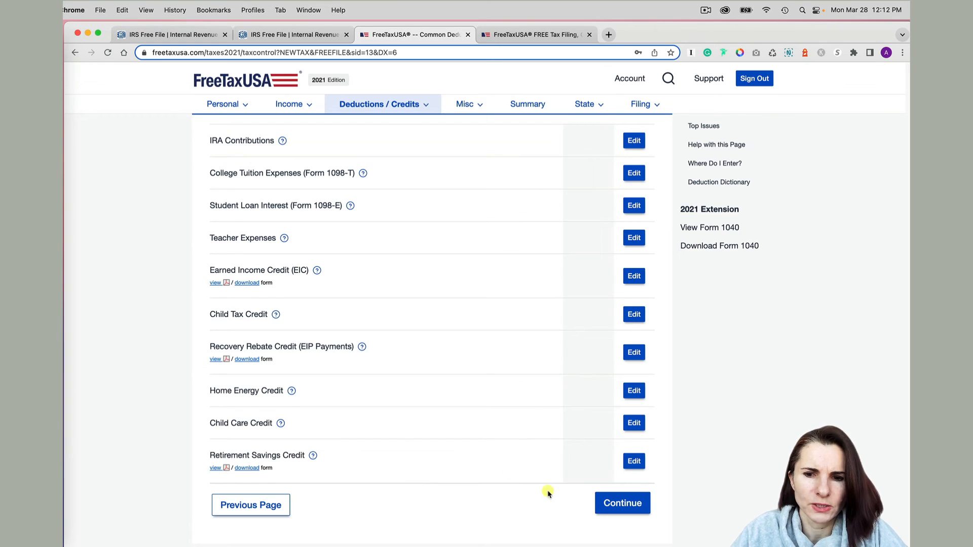
Step: Finish the Common Deductions and Credits page, and pass through Other Deductions and Credits without starting any item
left_click(623, 507)
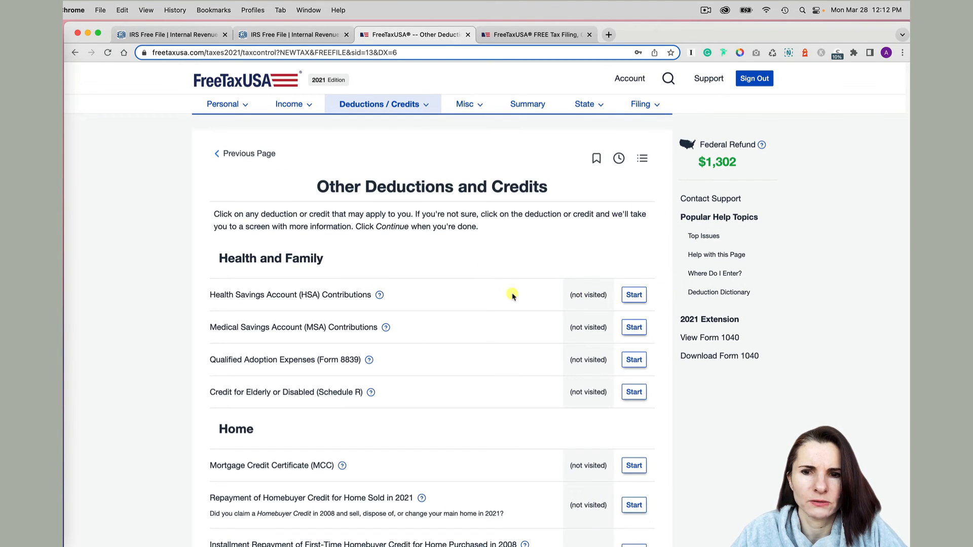
scroll(462, 367, "down", 1)
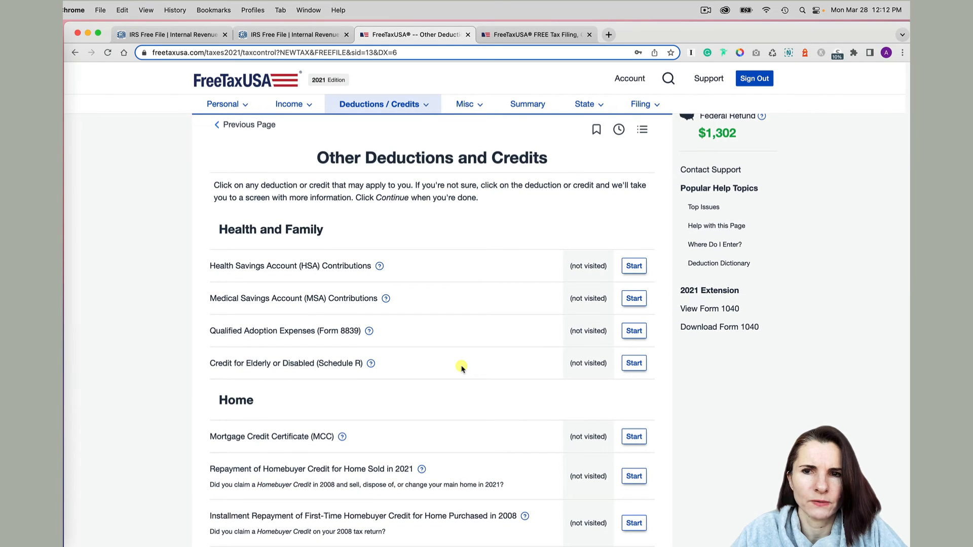
scroll(461, 368, "down", 15)
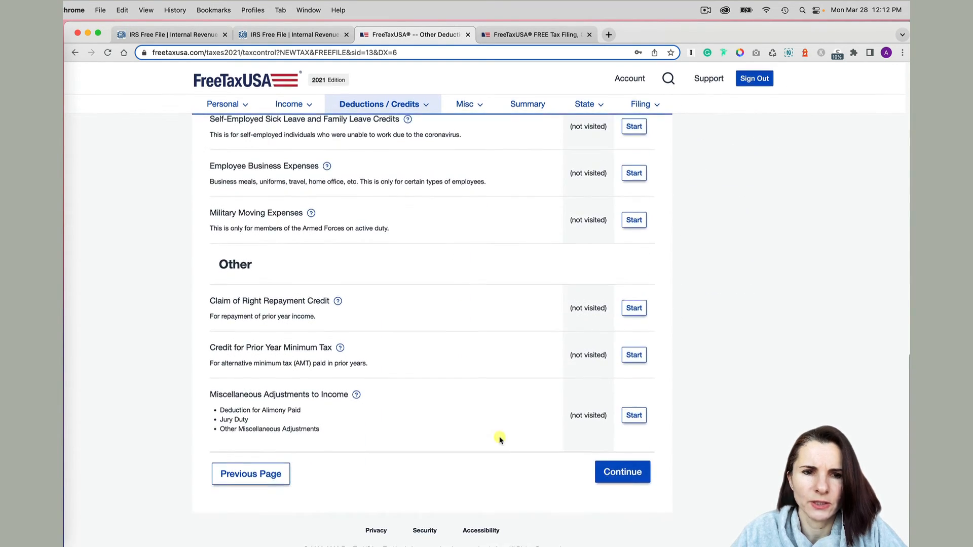
left_click(631, 479)
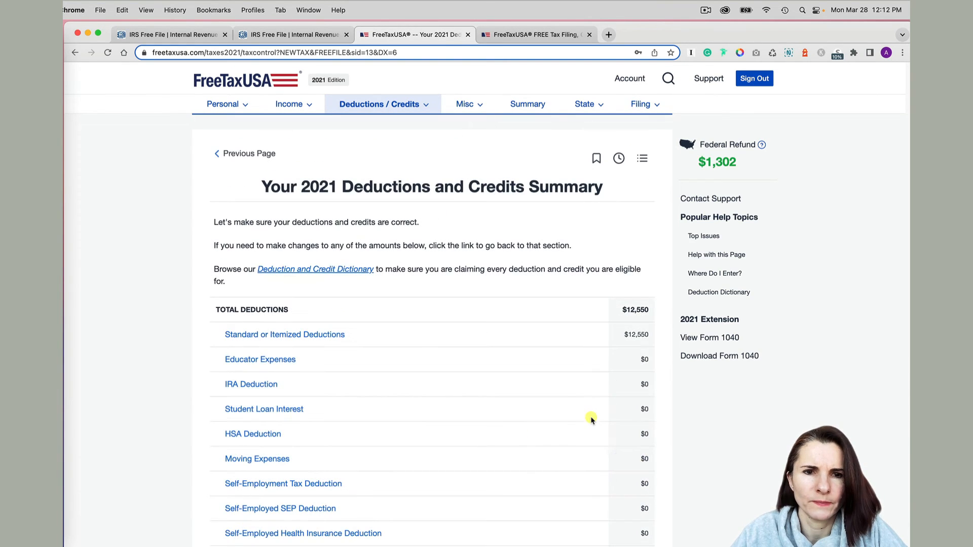
Step: Review the amounts for all deductions and credits in the 2021 Deductions and Credits Summary
scroll(575, 400, "down", 1)
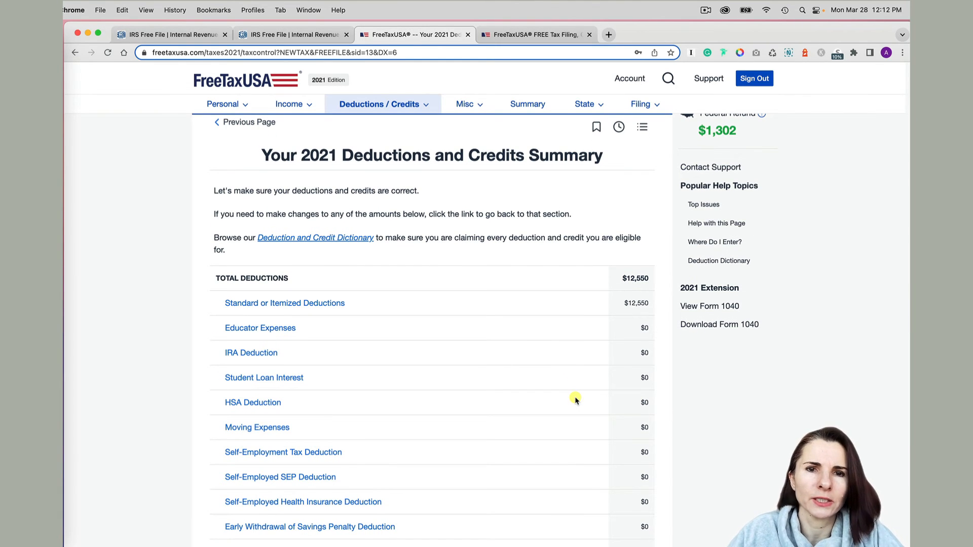
scroll(618, 395, "down", 7)
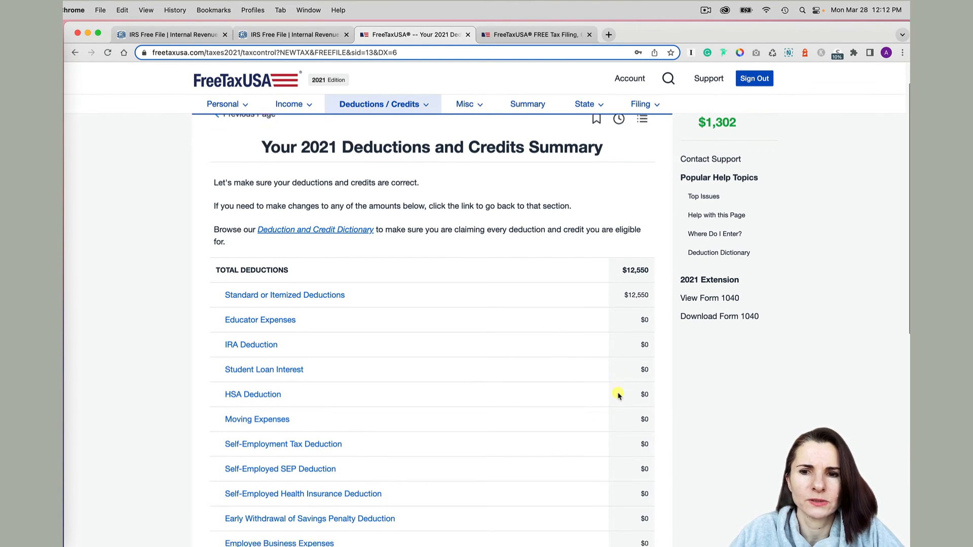
scroll(618, 396, "down", 6)
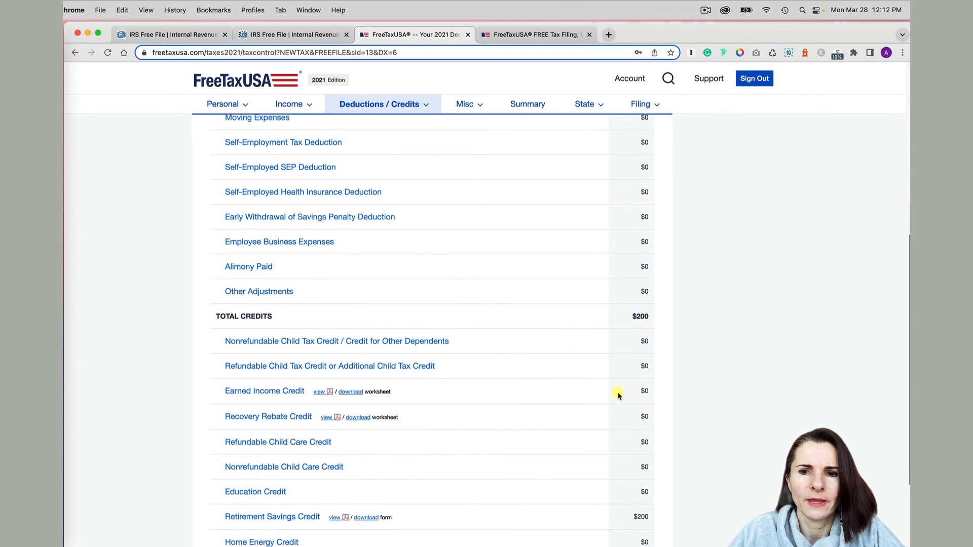
scroll(618, 396, "down", 2)
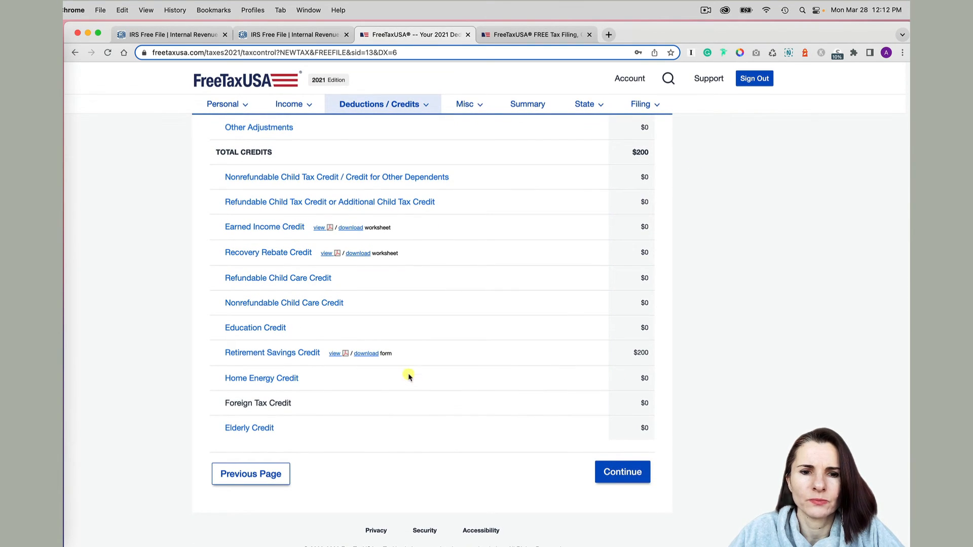
Step: View the Retirement Savings Credit form (Form 8880) as a PDF, check its figures in an enlarged window, and close it
left_click(336, 357)
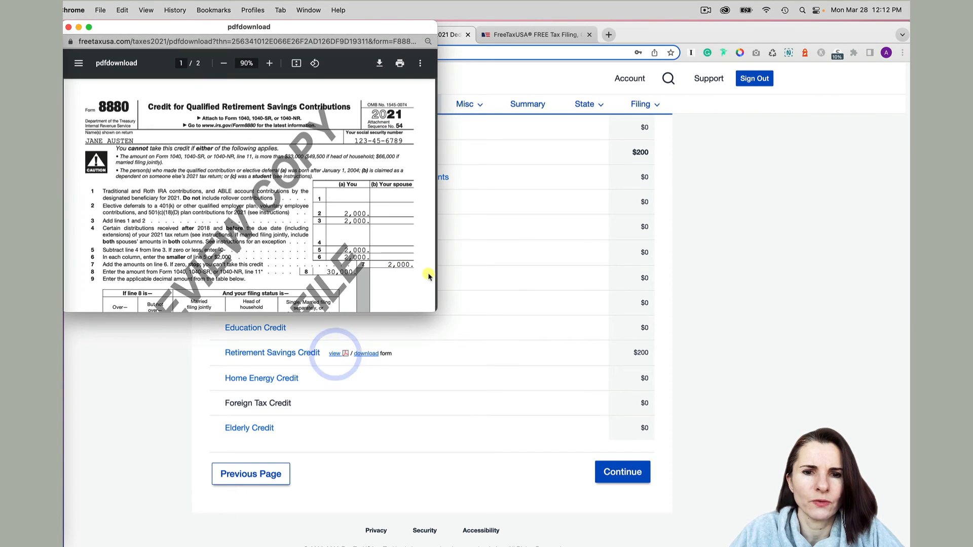
left_click_drag(433, 308, 679, 545)
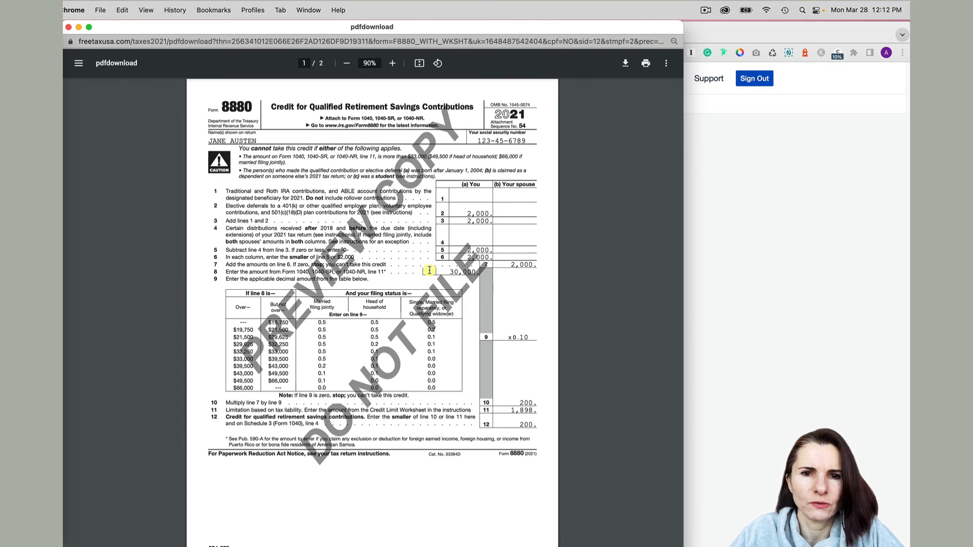
scroll(436, 238, "down", 1)
scroll(436, 238, "down", 5)
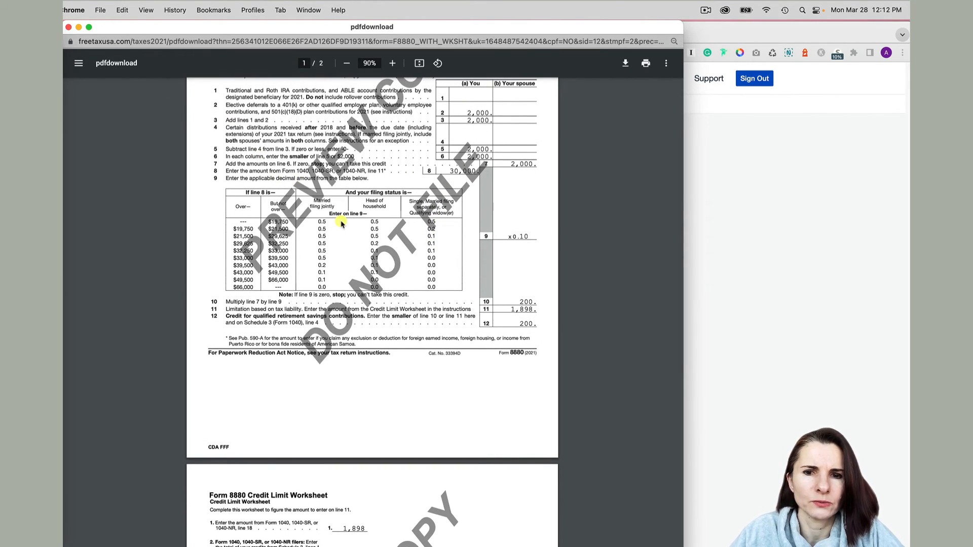
left_click(69, 28)
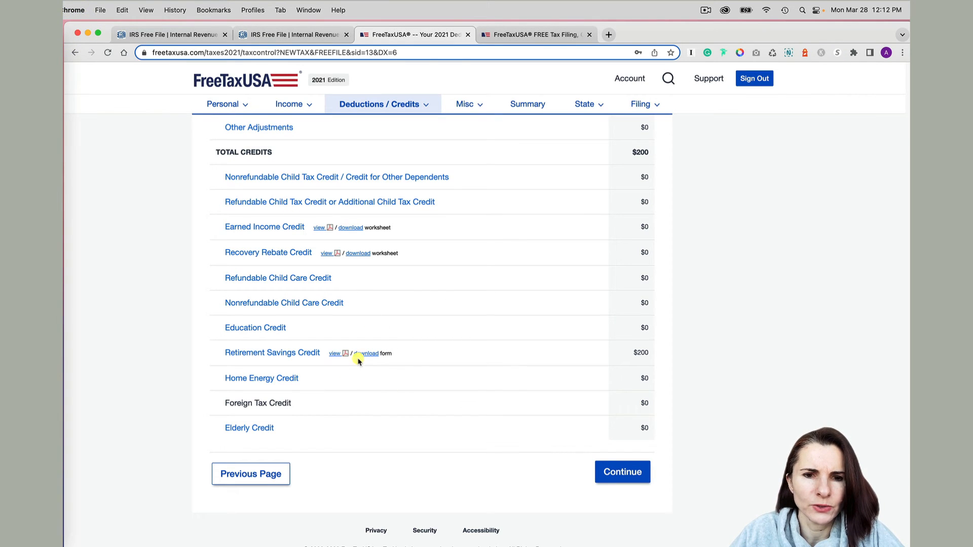
Step: Leave the deductions summary for the Miscellaneous section, and finish Miscellaneous Forms and Topics without starting any item
left_click(631, 475)
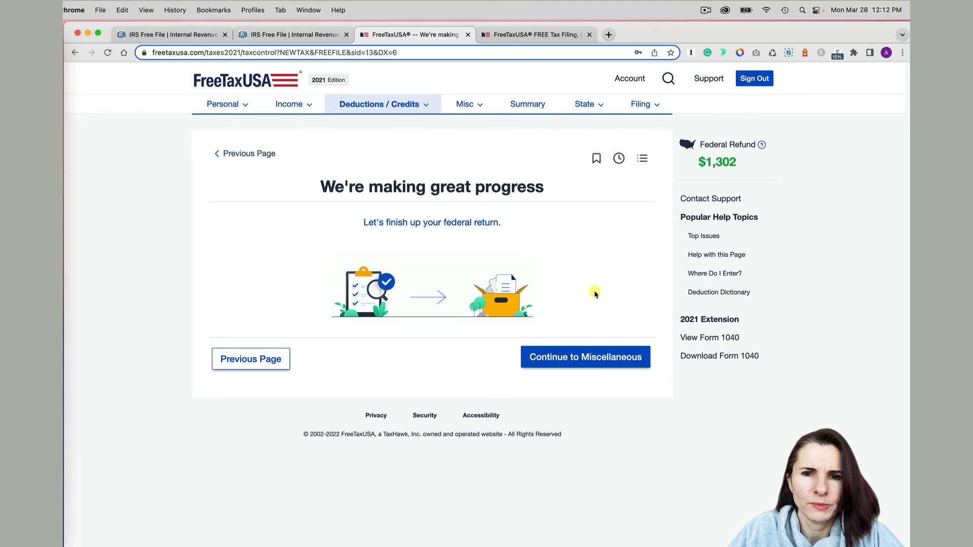
left_click(583, 355)
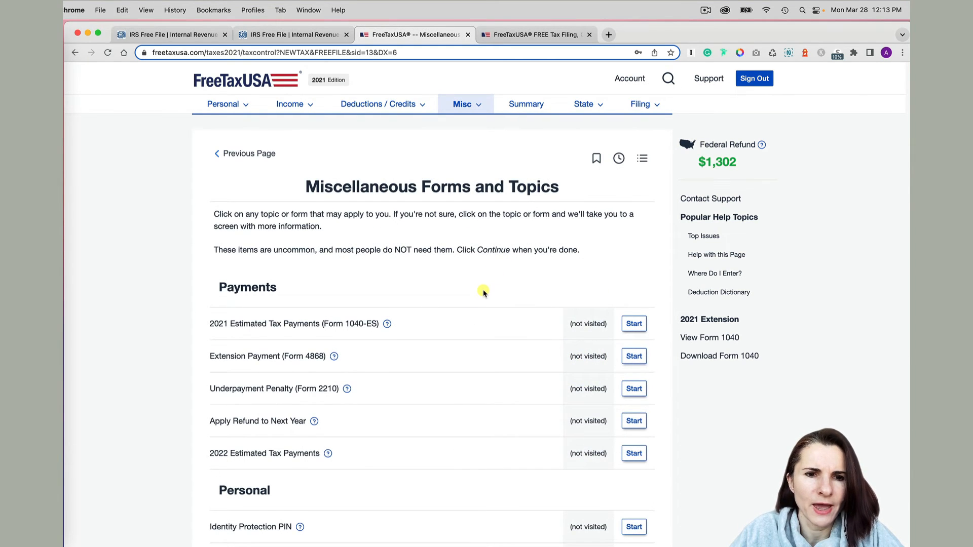
scroll(482, 290, "down", 2)
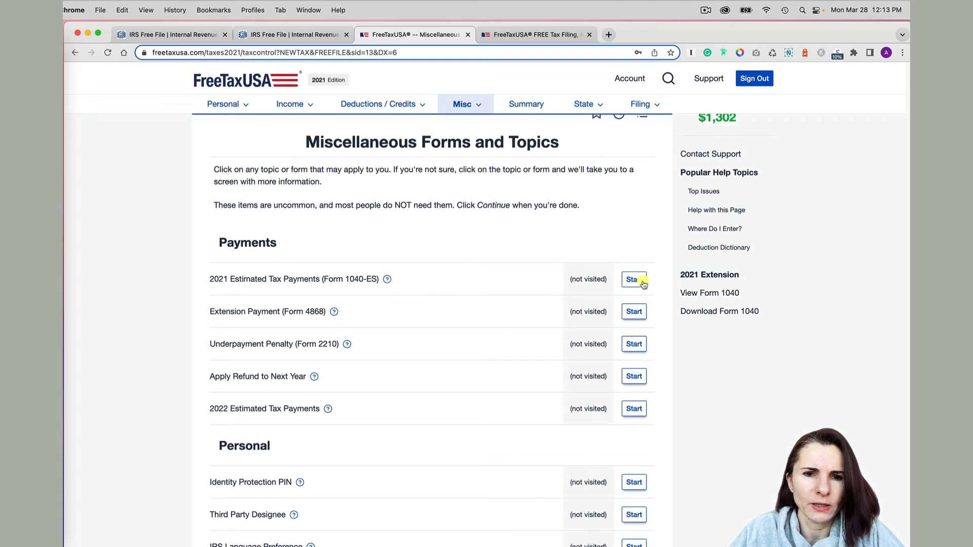
scroll(487, 335, "down", 2)
scroll(486, 345, "down", 10)
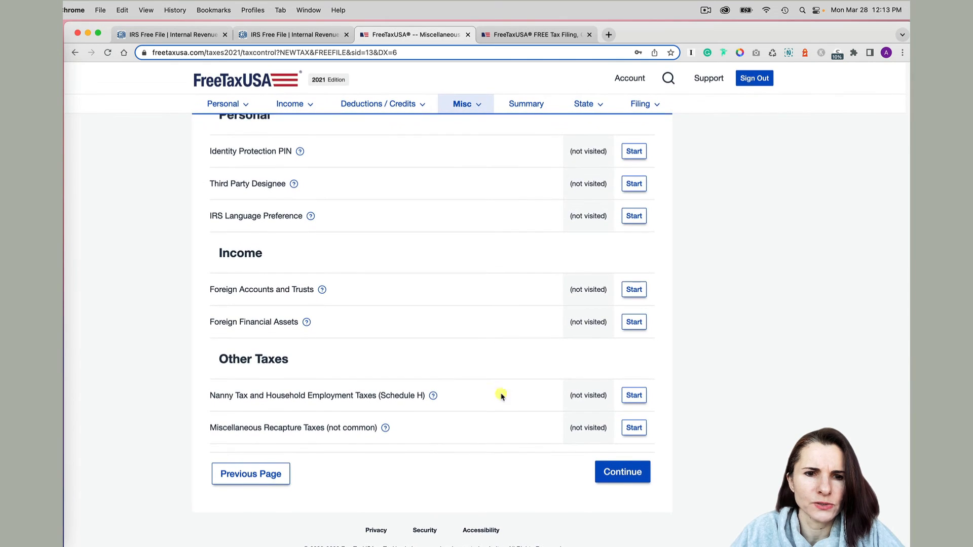
left_click(632, 475)
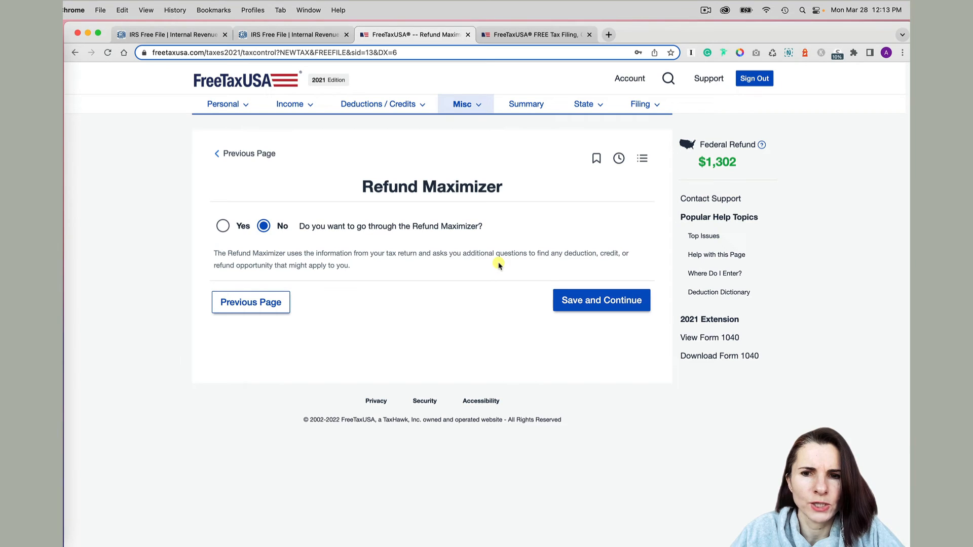
Step: Save Yes to the Refund Maximizer, check the help on a child claimed by the other parent, and save all dependent questions as No
left_click(223, 227)
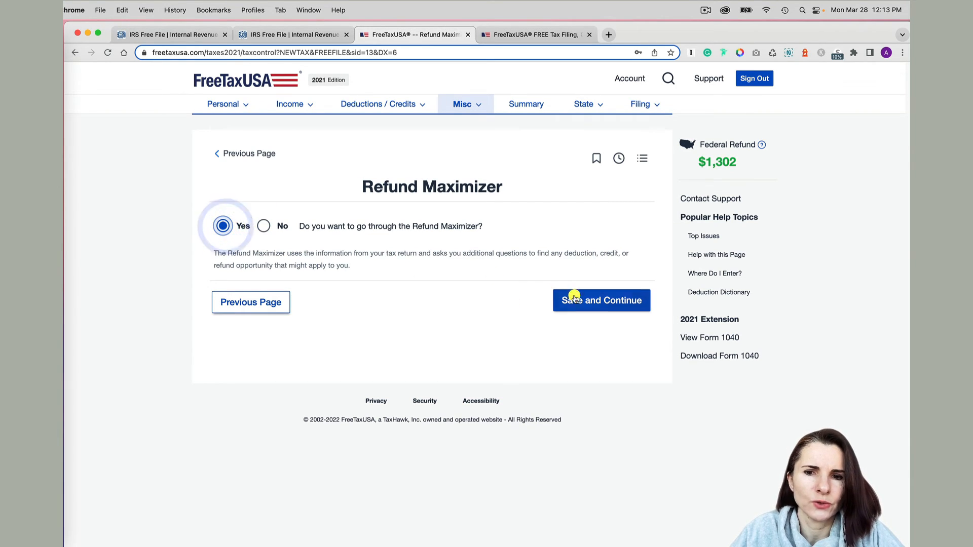
left_click(600, 301)
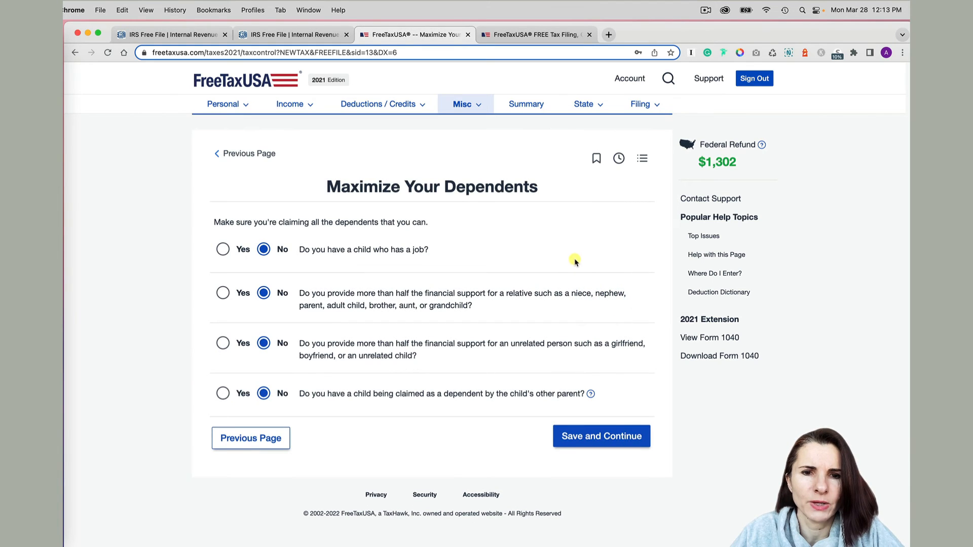
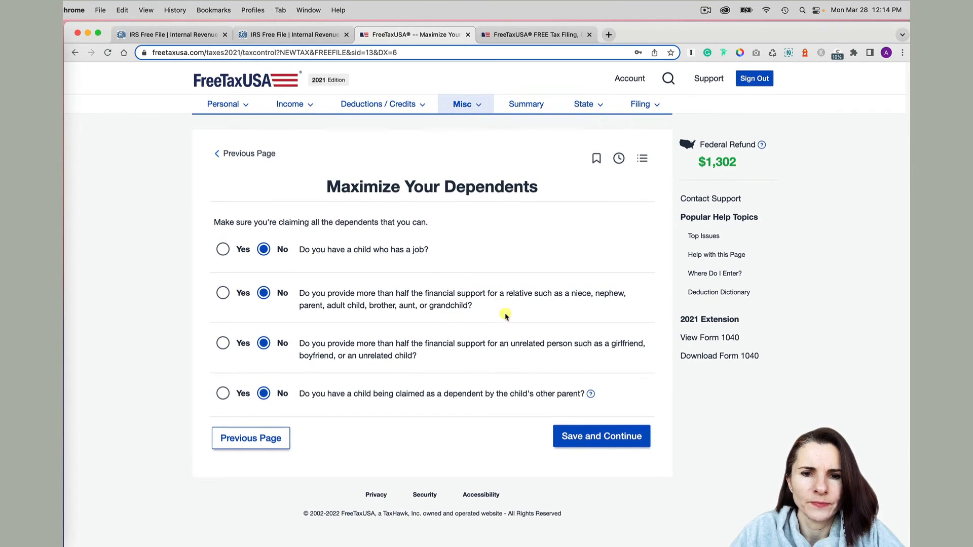
left_click(592, 395)
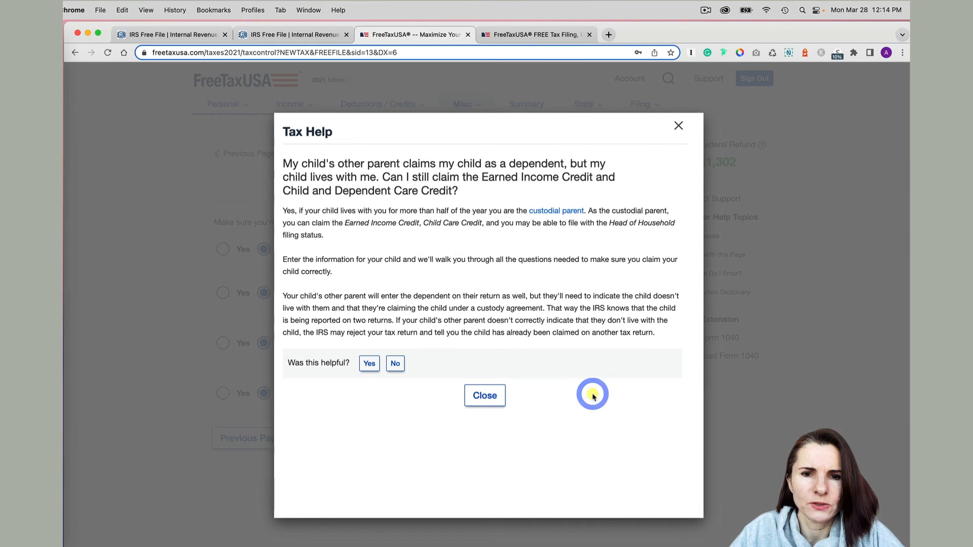
left_click(485, 402)
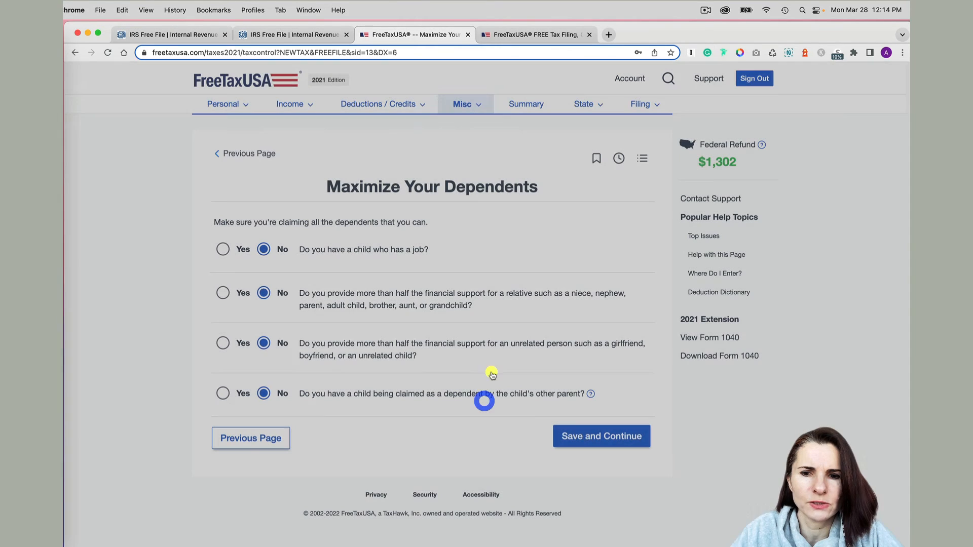
left_click(580, 439)
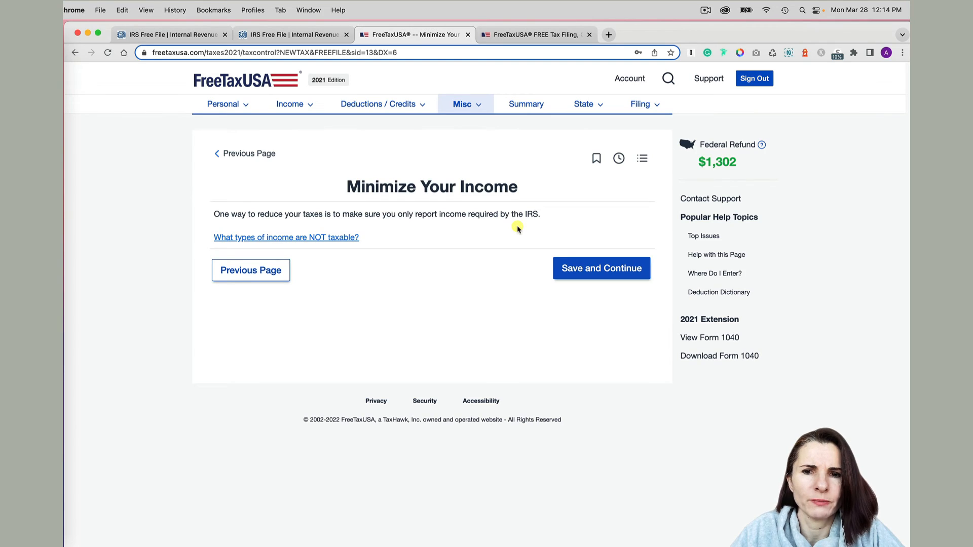
Step: Read the help on which types of income are not taxable, close it, and continue past Minimize Your Income
left_click(329, 238)
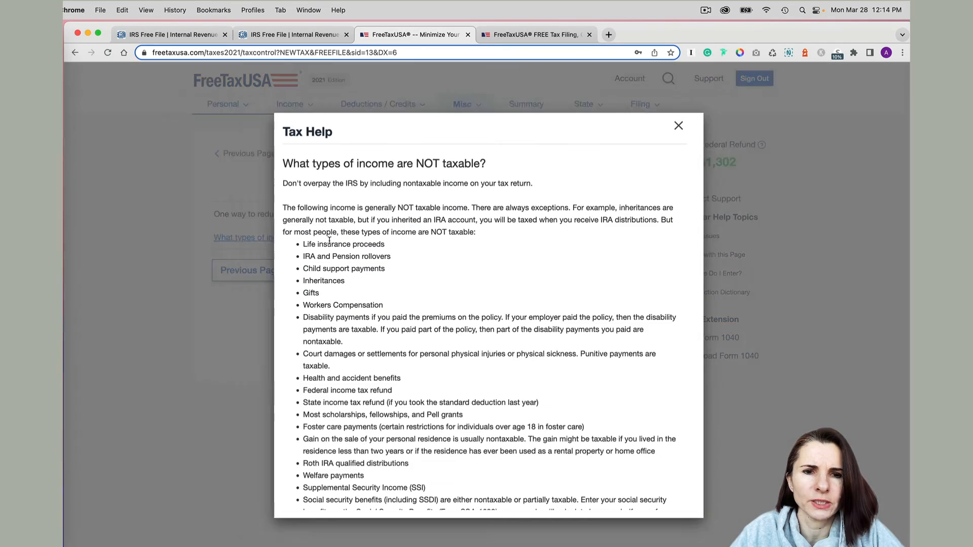
scroll(456, 349, "down", 10)
scroll(457, 409, "up", 10)
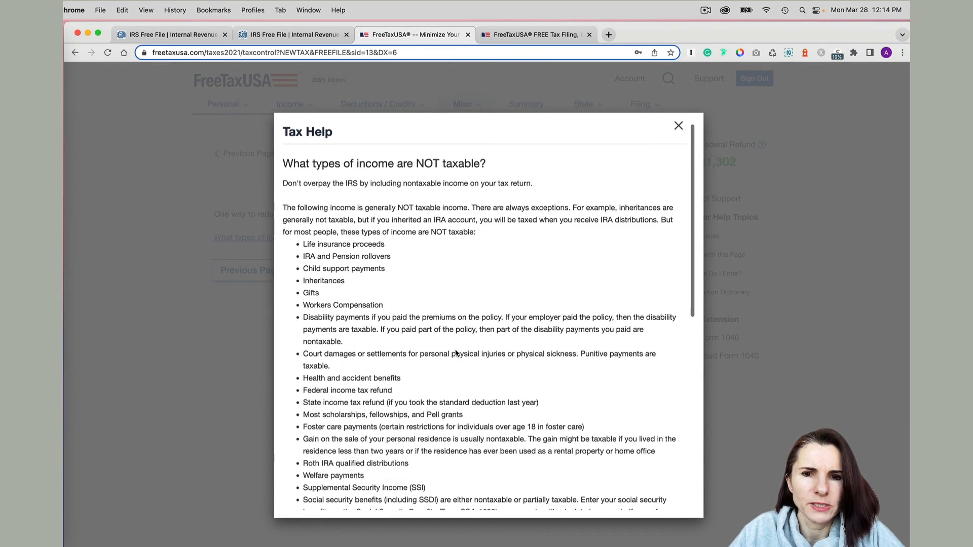
scroll(505, 255, "down", 5)
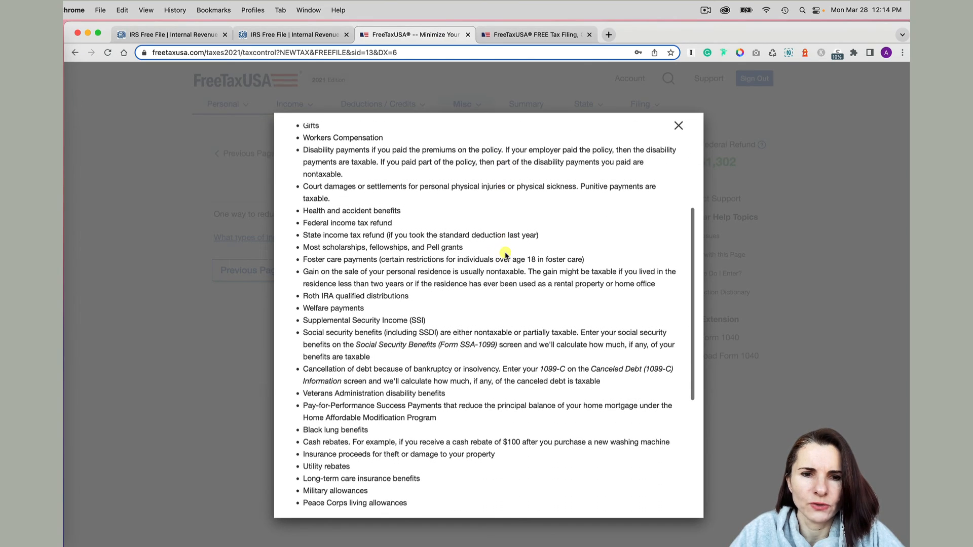
scroll(505, 253, "down", 4)
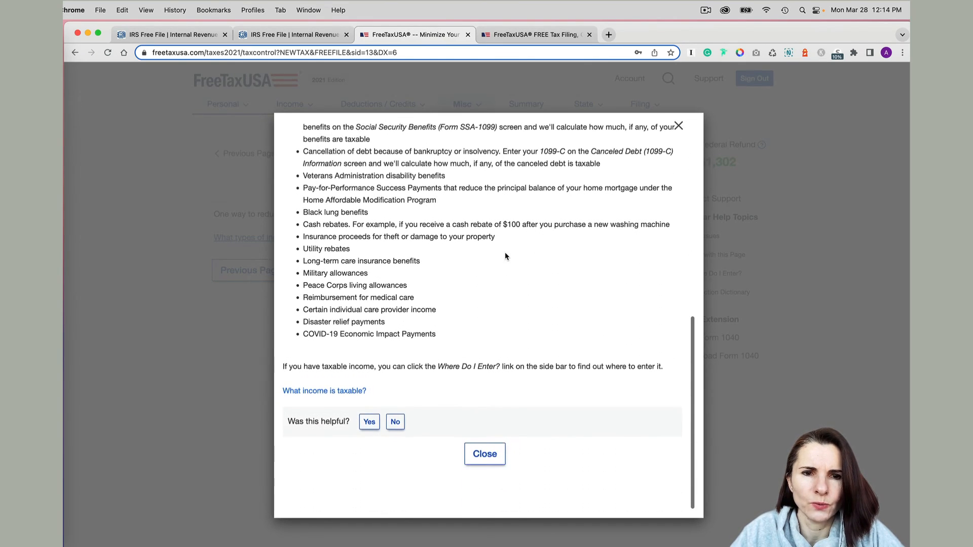
left_click(489, 458)
left_click(602, 269)
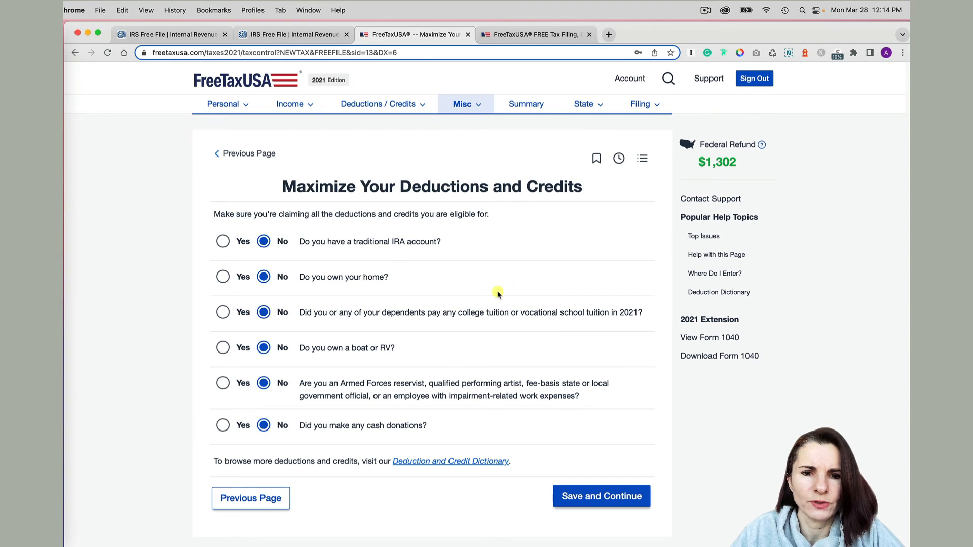
Step: Save all Maximize Your Deductions and Credits questions as No, and continue past Check for Documents without adding any form
left_click(599, 500)
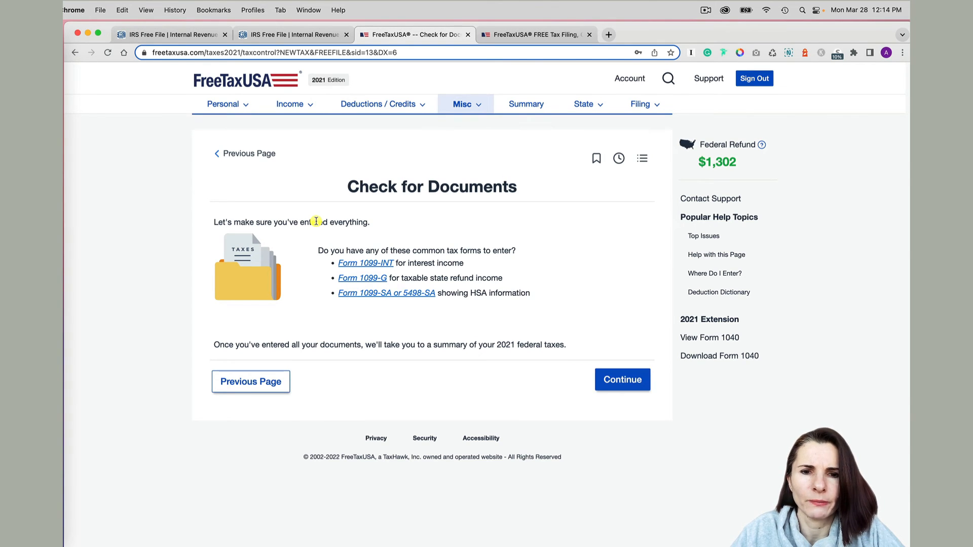
left_click(380, 222)
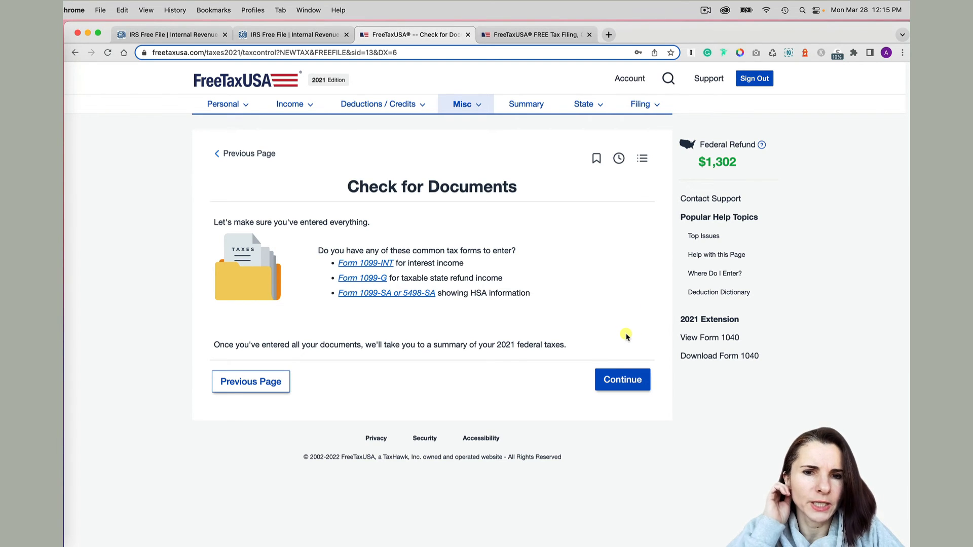
left_click(623, 380)
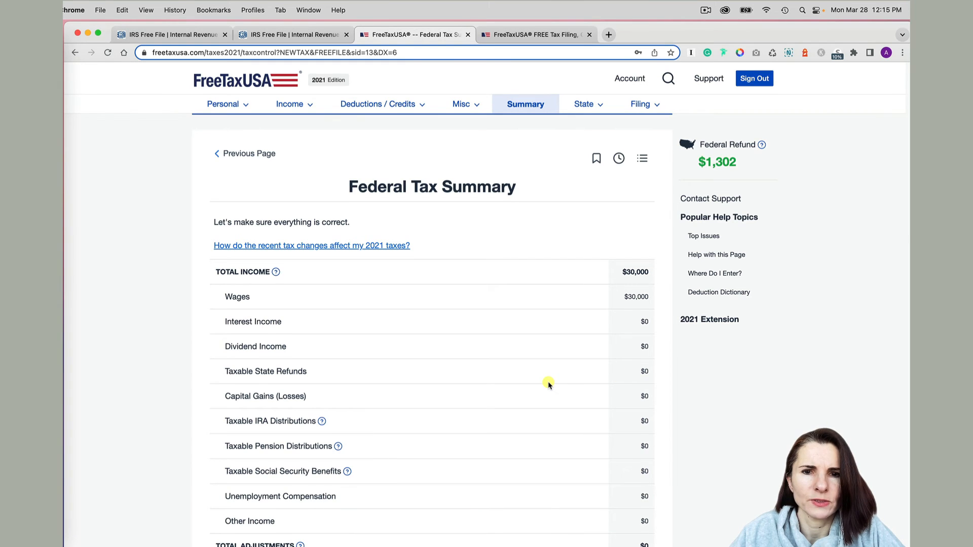
Step: Review the Federal Tax Summary from total income through adjustments, deductions, tax, credits and payments to the refund amount
scroll(548, 385, "down", 2)
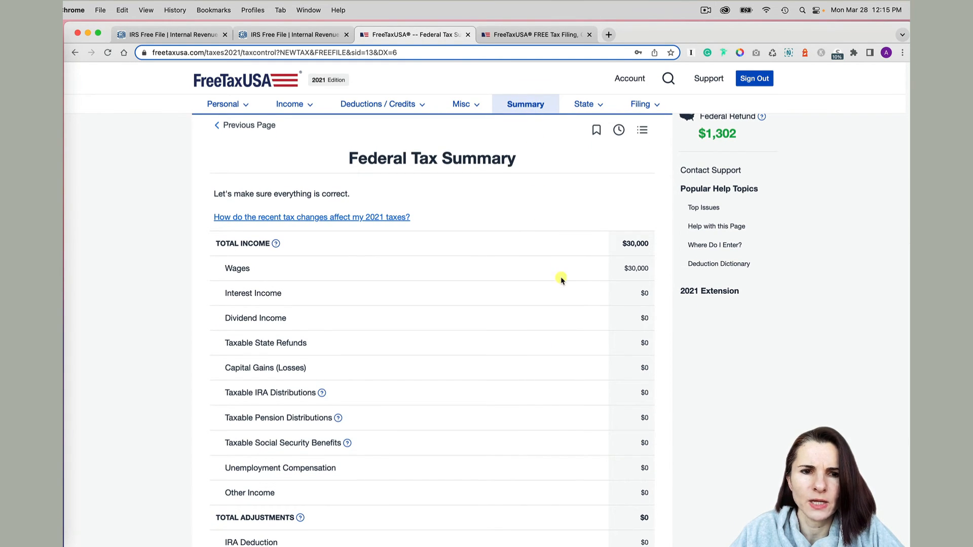
scroll(561, 278, "down", 2)
scroll(560, 279, "down", 10)
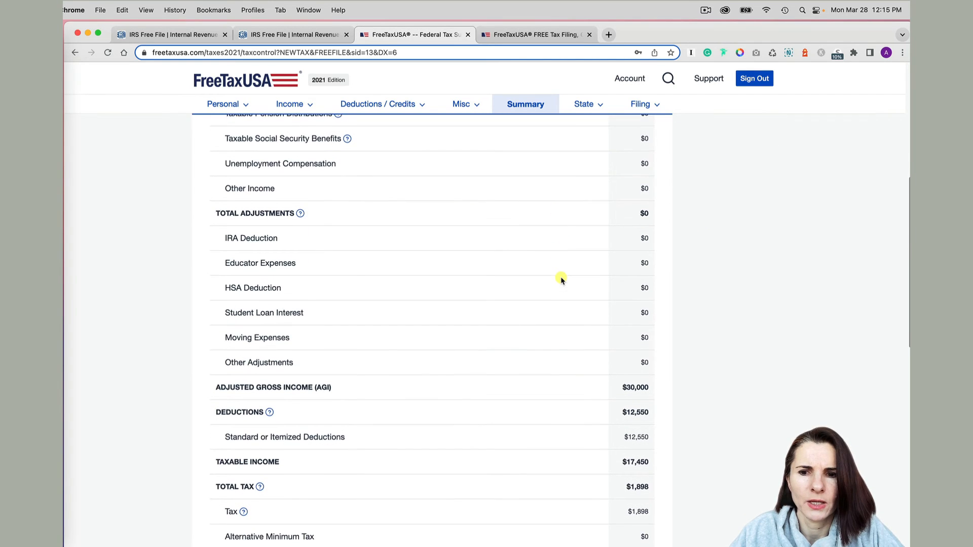
scroll(560, 279, "down", 2)
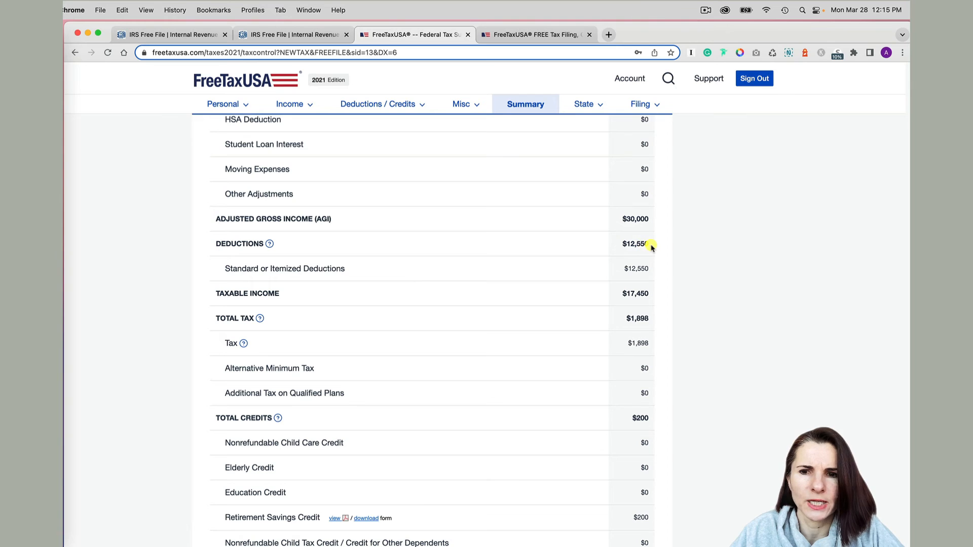
scroll(651, 247, "down", 1)
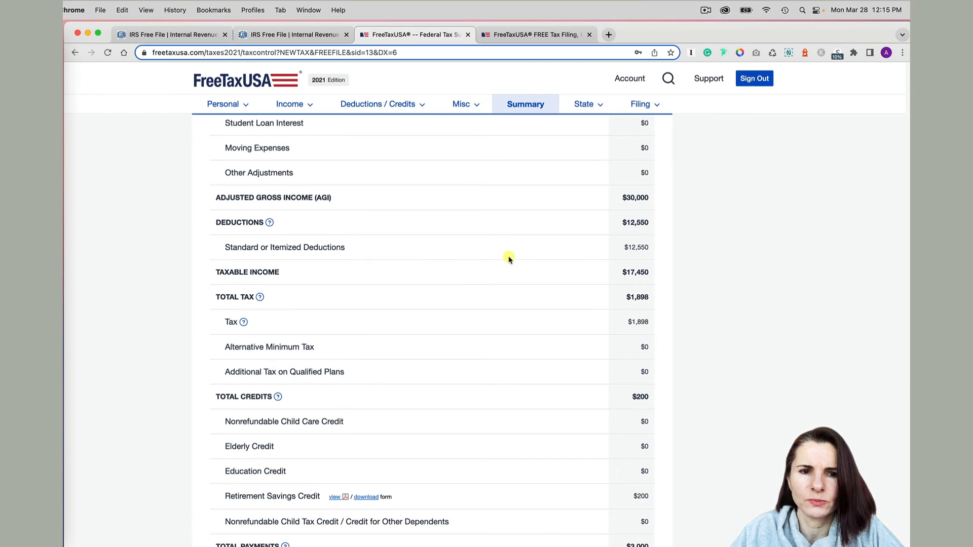
scroll(463, 271, "down", 1)
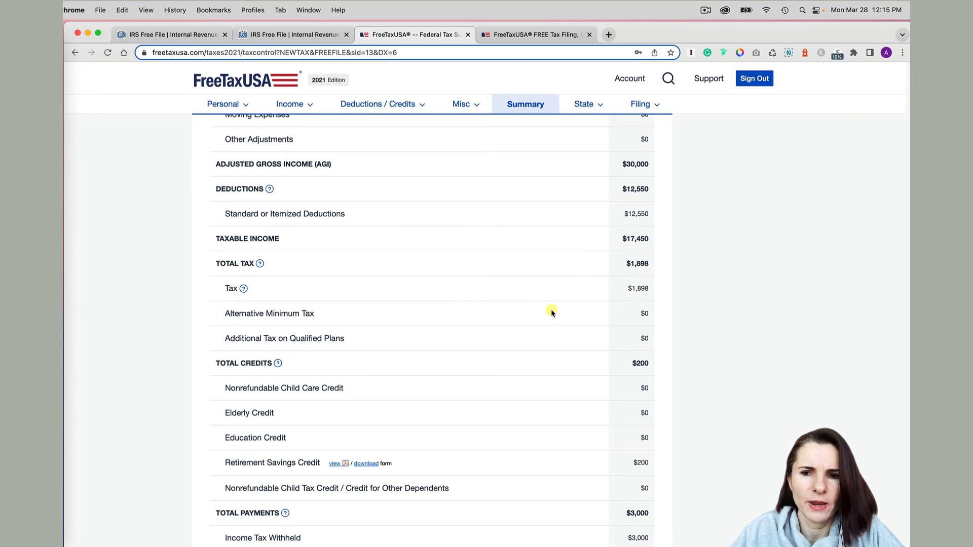
scroll(551, 313, "down", 3)
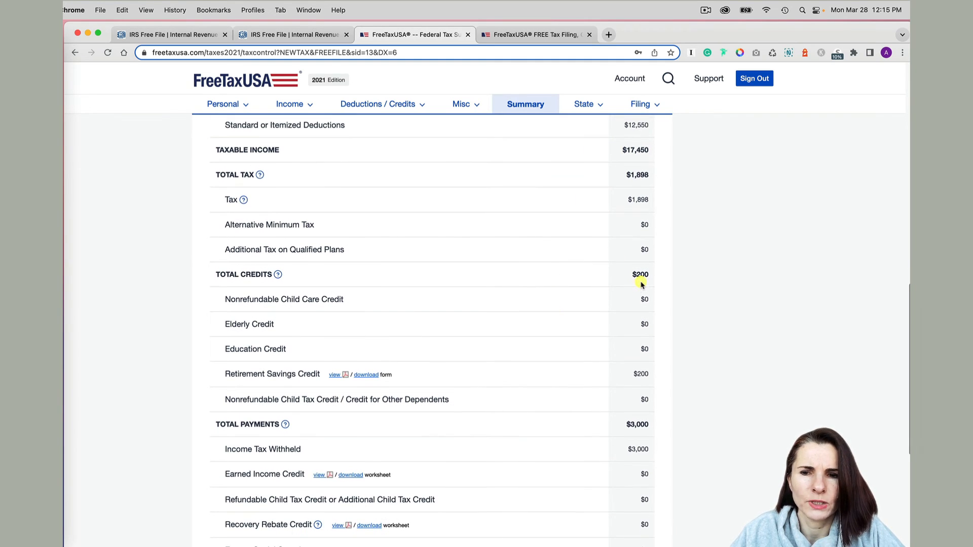
scroll(643, 284, "down", 4)
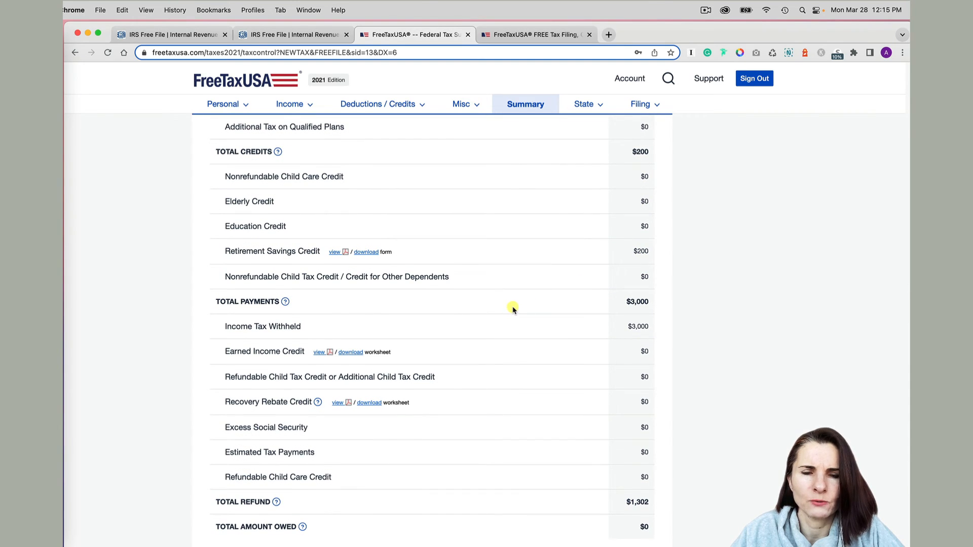
left_click_drag(651, 304, 622, 303)
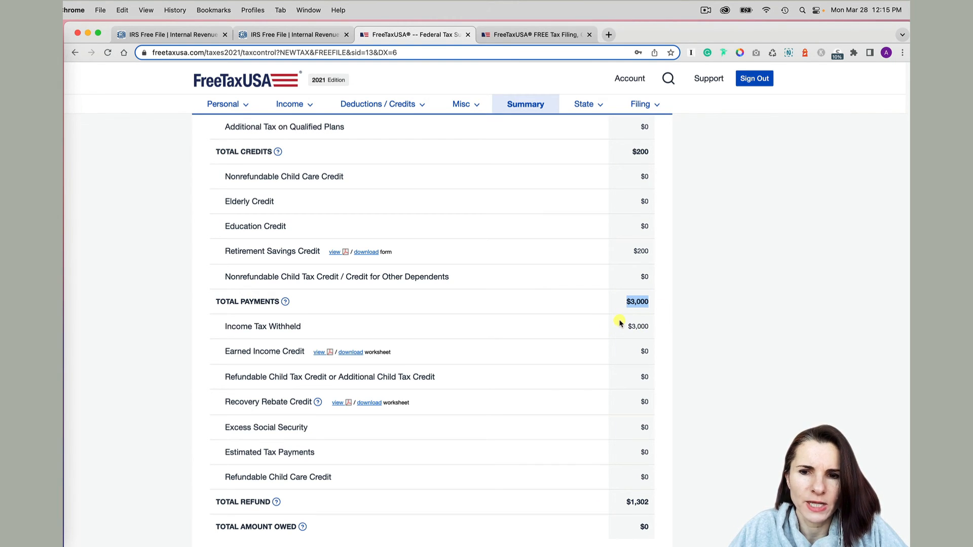
scroll(641, 324, "down", 1)
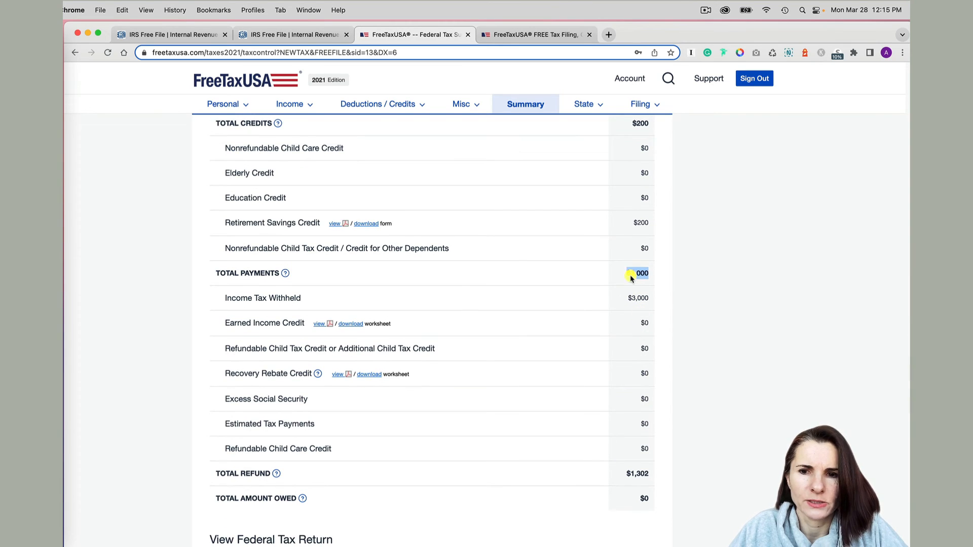
scroll(628, 381, "down", 3)
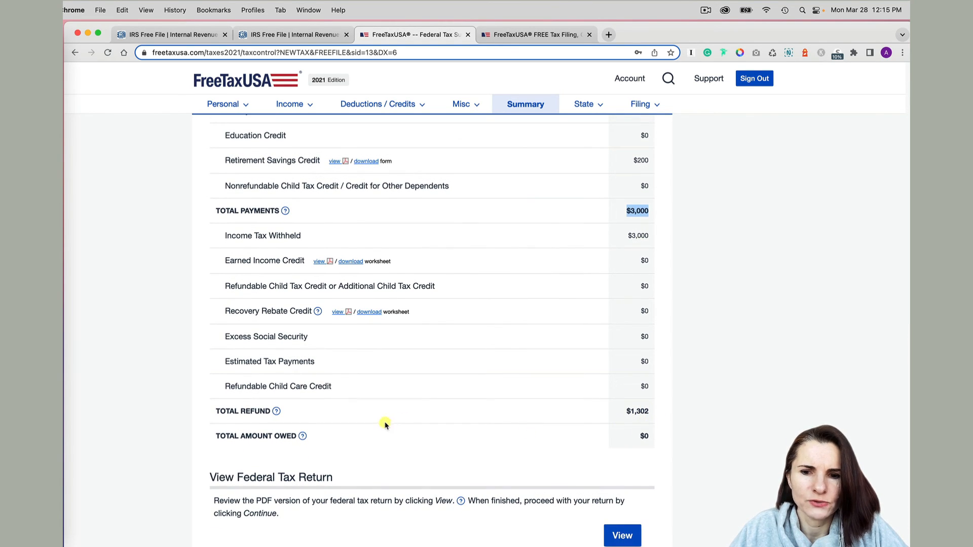
scroll(618, 371, "up", 20)
scroll(618, 370, "up", 5)
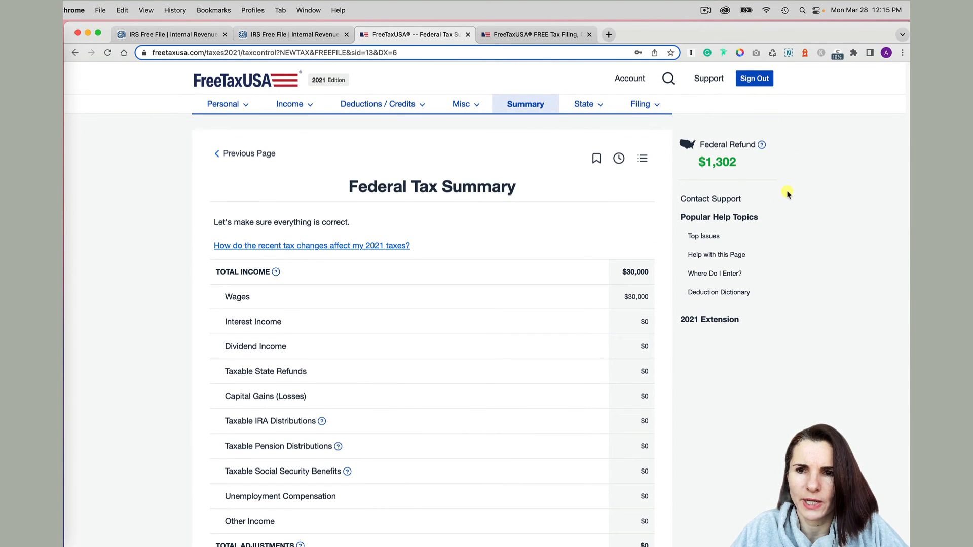
Step: Download the PDF version of the federal tax return from the Federal Tax Summary and open it in Acrobat
scroll(565, 462, "down", 20)
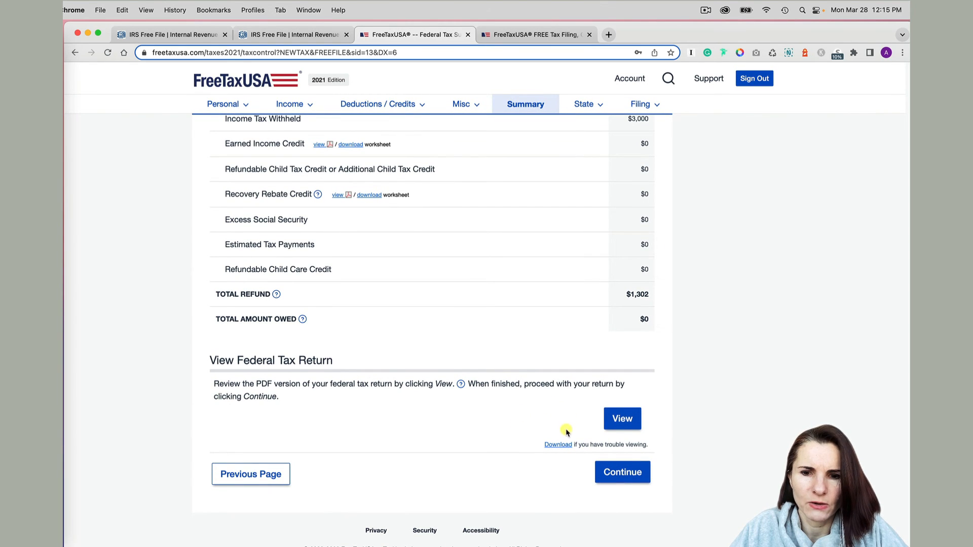
left_click(560, 445)
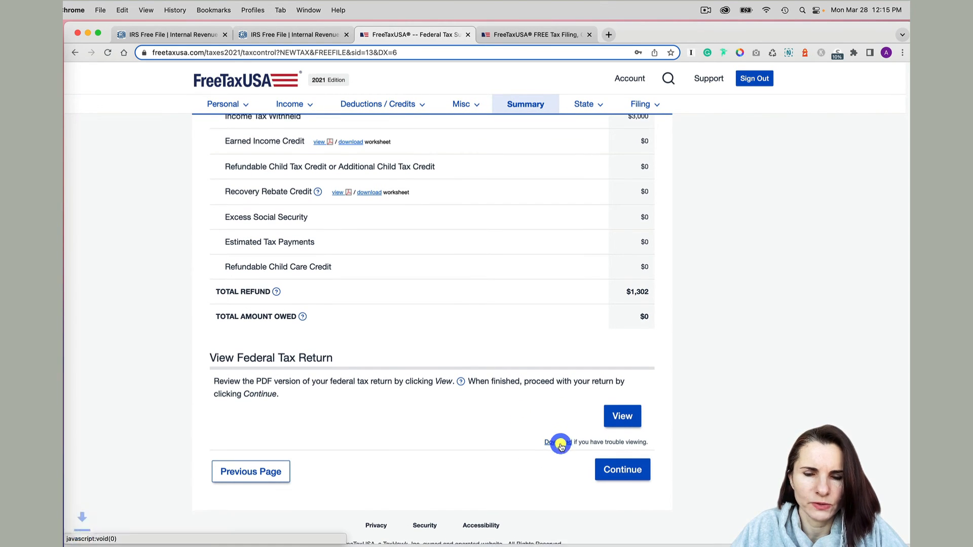
right_click(176, 540)
left_click(191, 513)
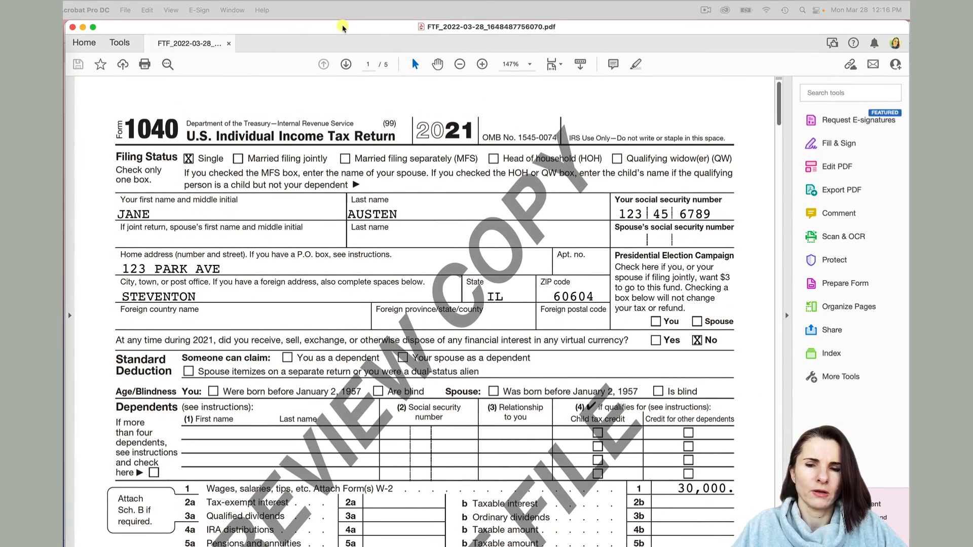
Step: Examine Form 1040, Schedule 3 and Form 8880 in the PDF at 100% zoom, and return to FreeTaxUSA in Chrome
left_click(460, 64)
left_click(459, 64)
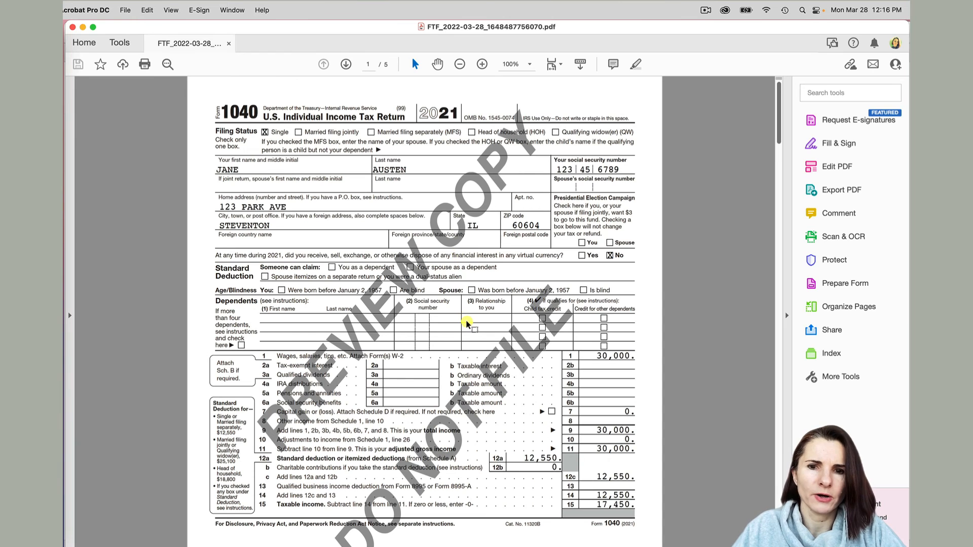
scroll(467, 323, "down", 3)
scroll(466, 323, "up", 2)
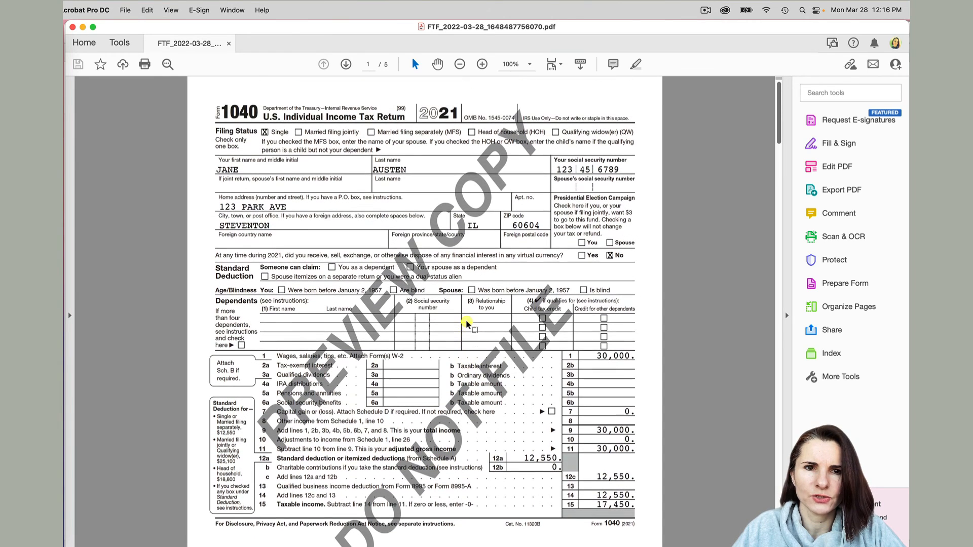
scroll(466, 323, "down", 4)
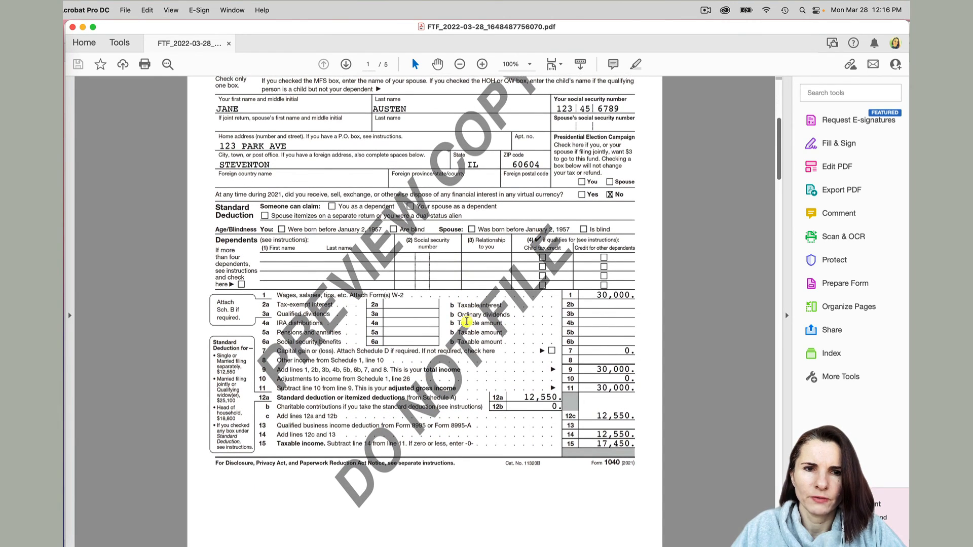
scroll(467, 321, "down", 8)
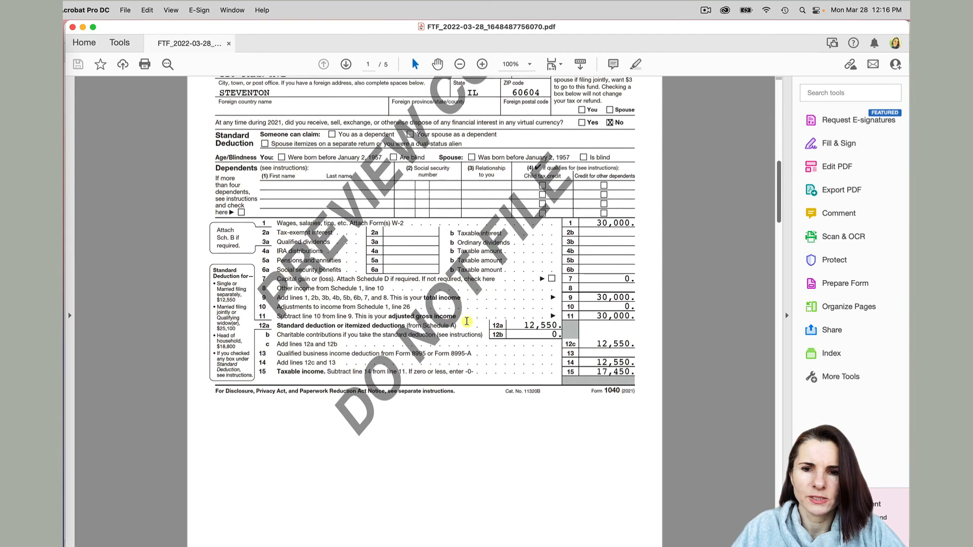
scroll(467, 322, "down", 2)
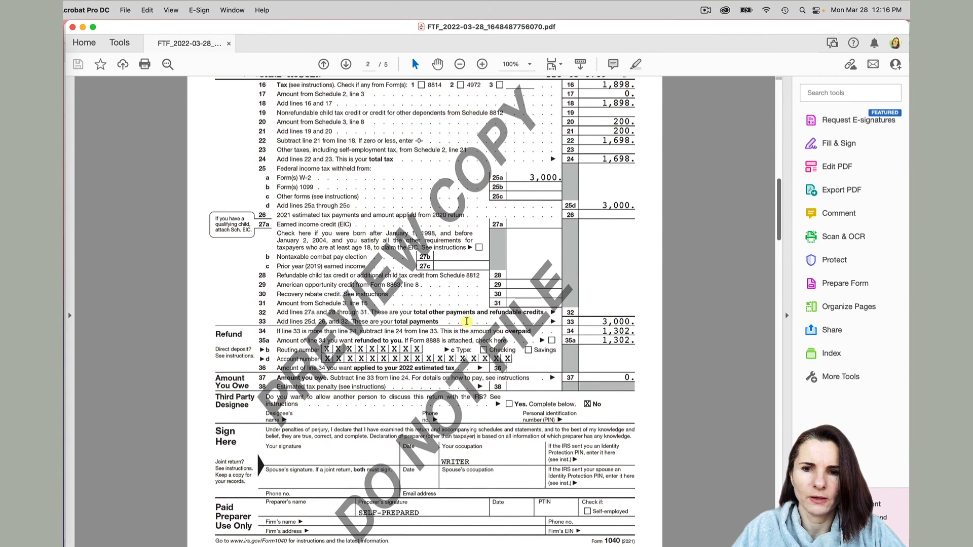
scroll(466, 321, "down", 20)
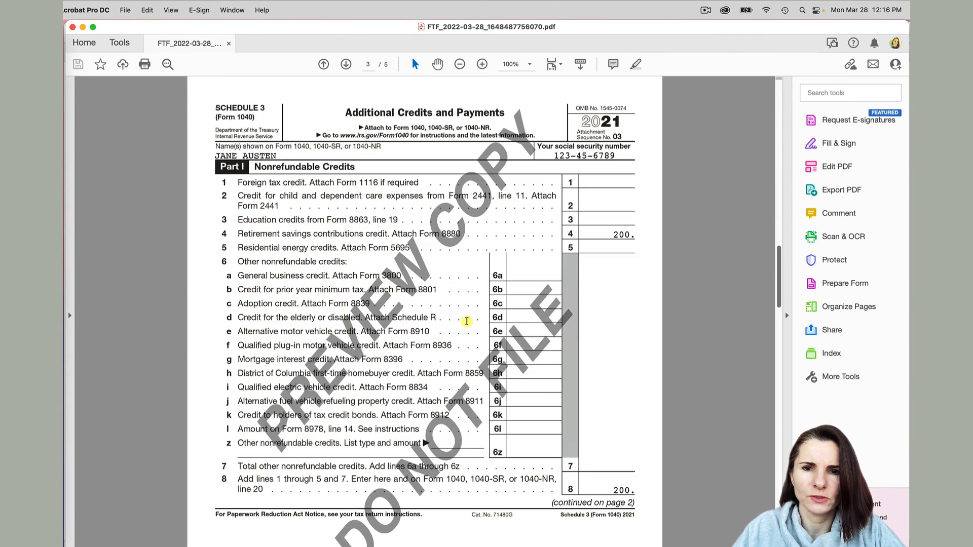
scroll(467, 321, "down", 12)
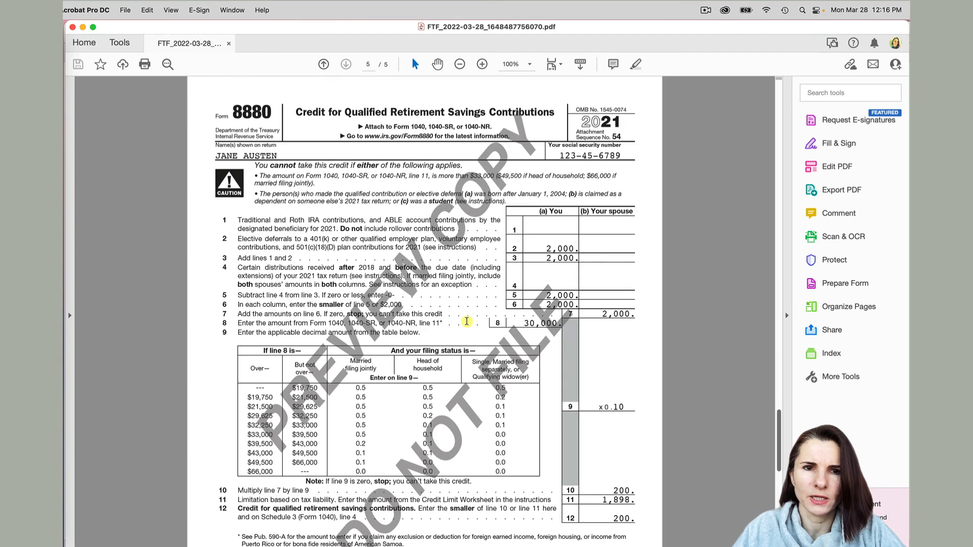
scroll(466, 321, "down", 10)
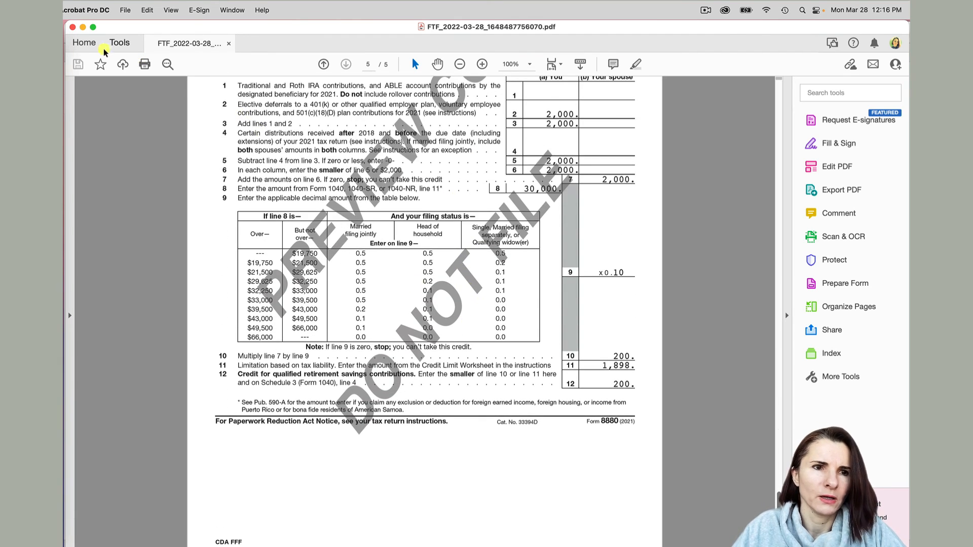
left_click(67, 67)
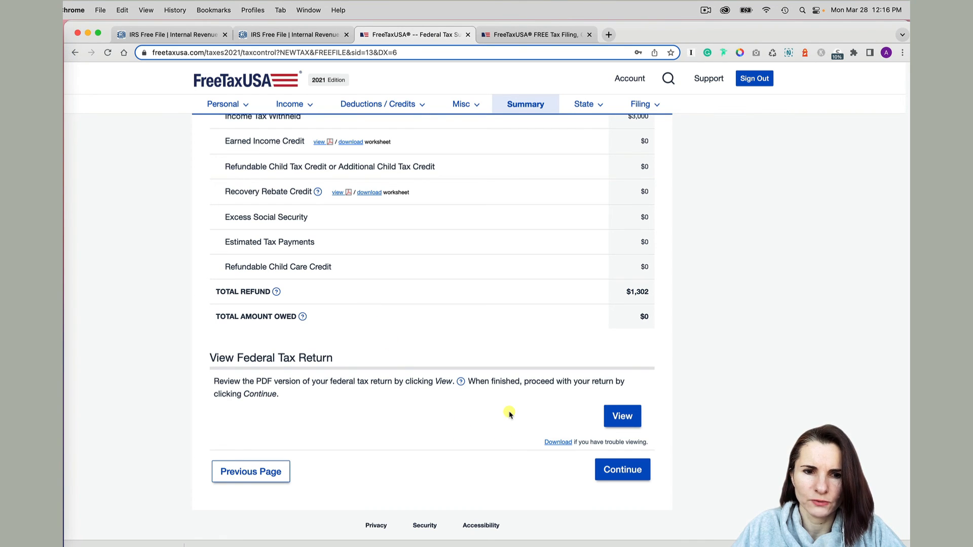
Step: Continue from the federal summary to the state return question, and check the help on whether to file the state return now
left_click(622, 474)
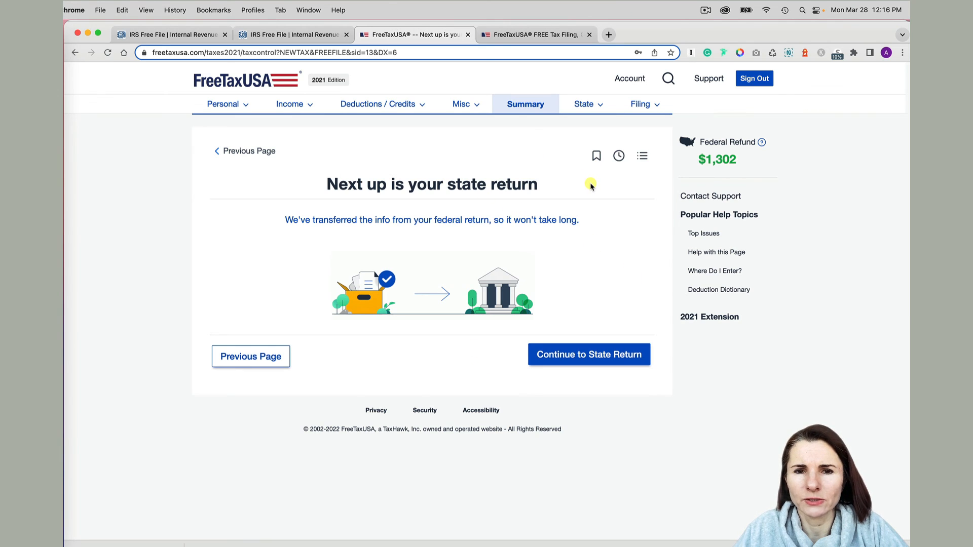
left_click(598, 355)
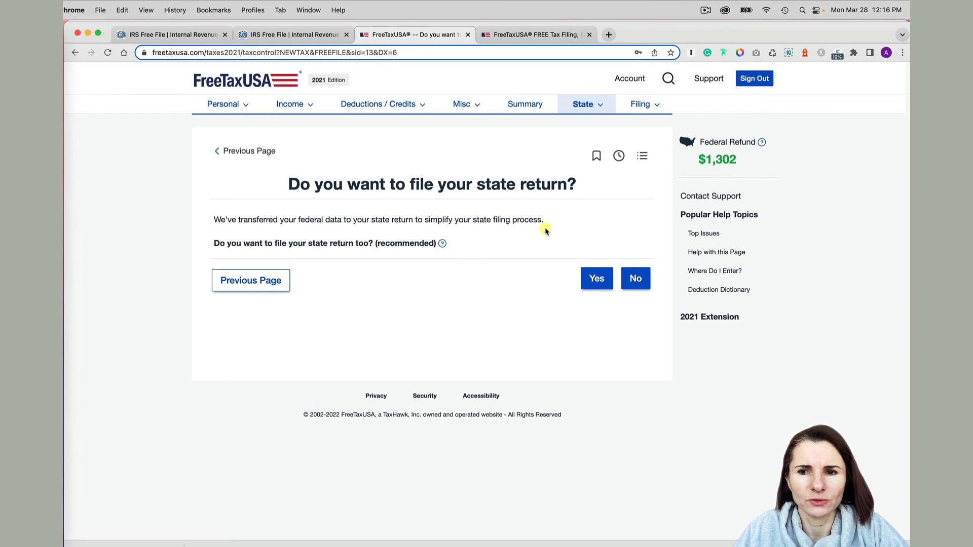
left_click(442, 244)
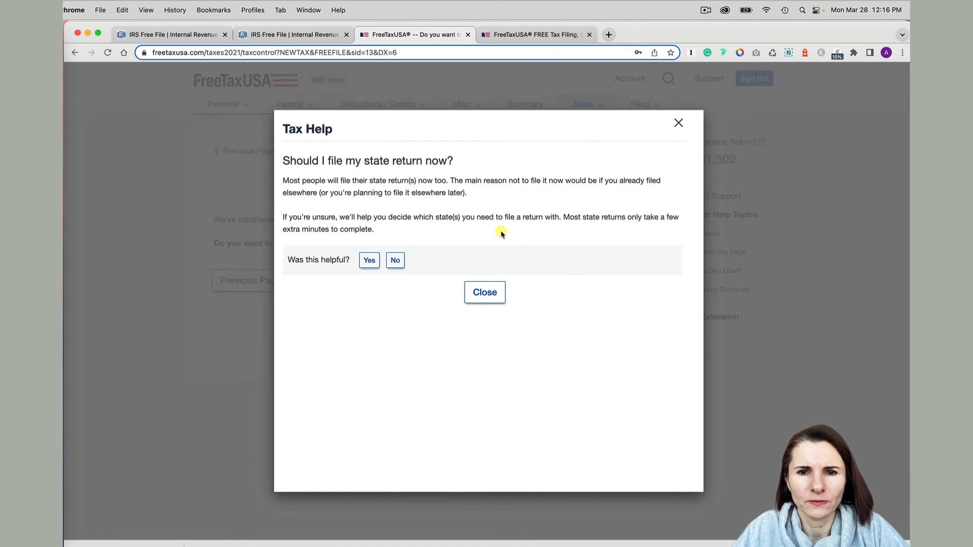
left_click(483, 300)
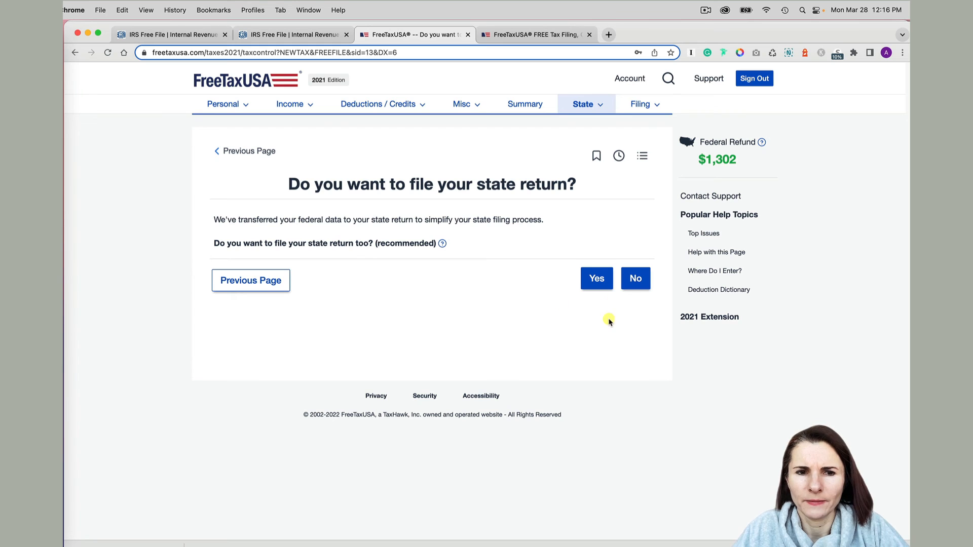
Step: Decline filing the state return and continue past Order Products and Services to the federal refund question
left_click(638, 285)
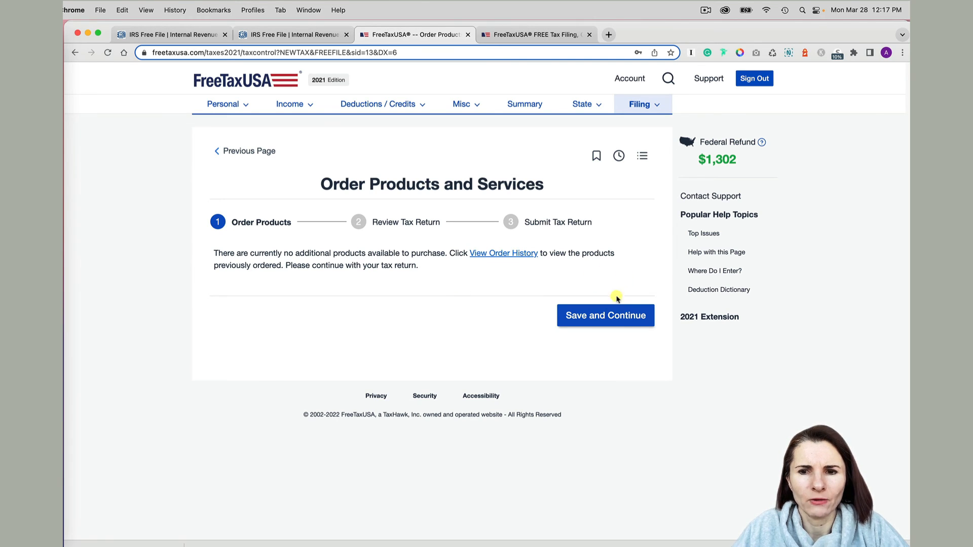
left_click(606, 315)
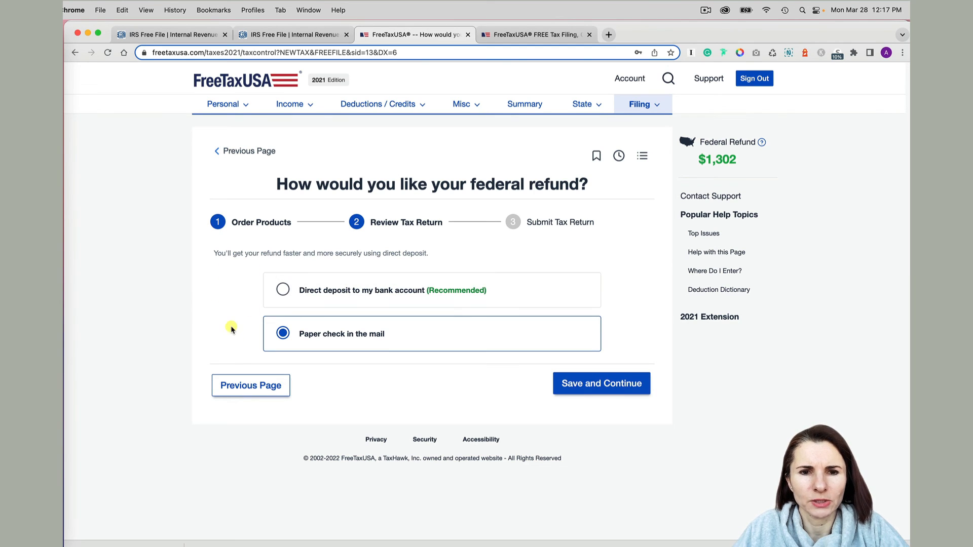
Step: Choose a paper check in the mail for the federal refund, check the refund method and mailing address, and continue
left_click(283, 291)
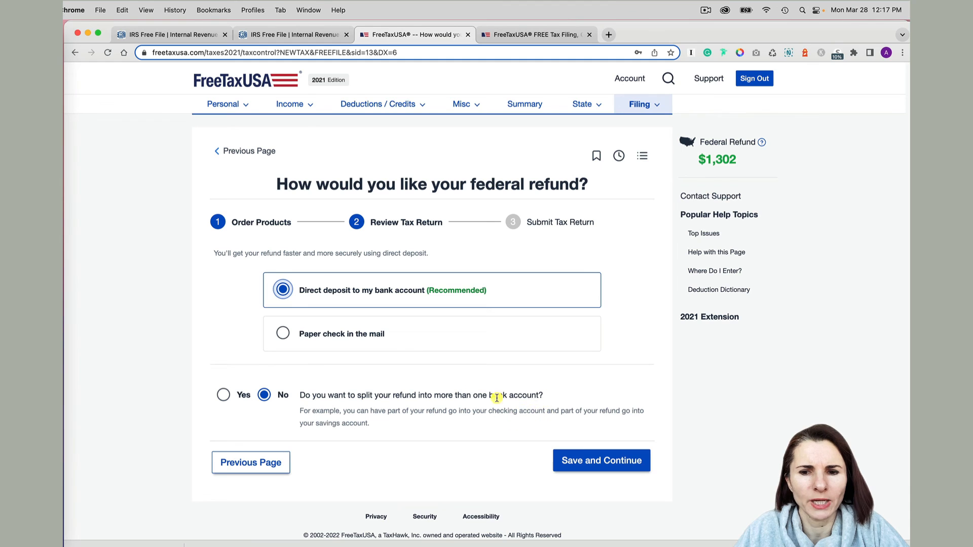
left_click(283, 334)
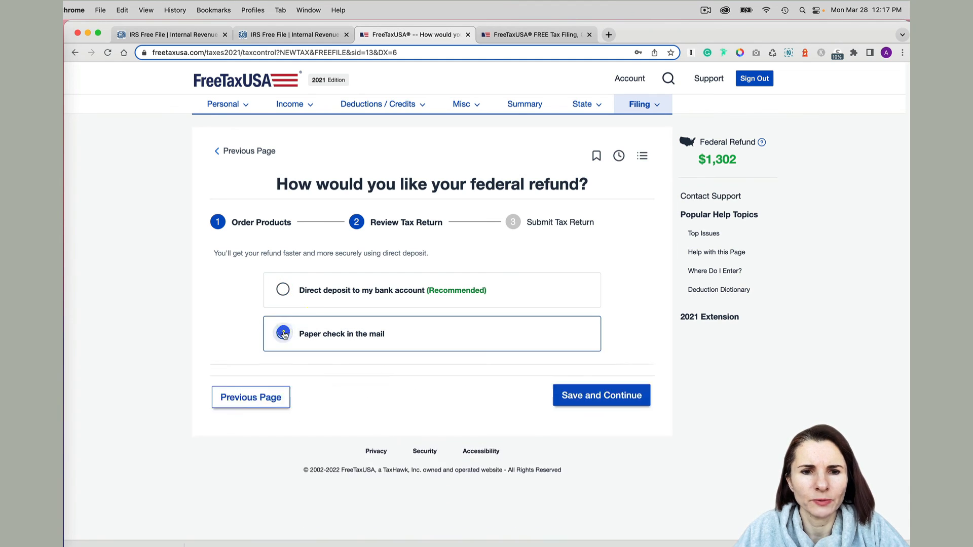
left_click(600, 380)
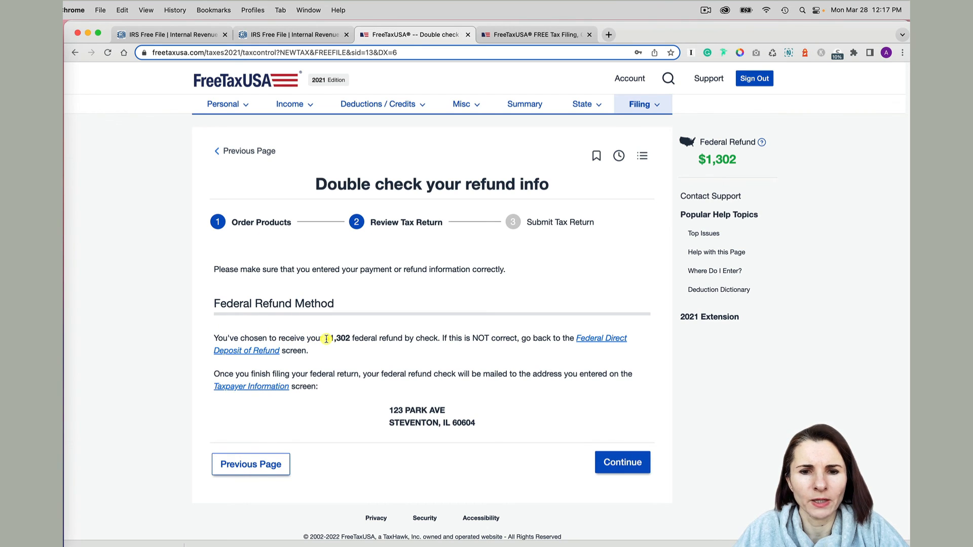
left_click_drag(325, 339, 446, 339)
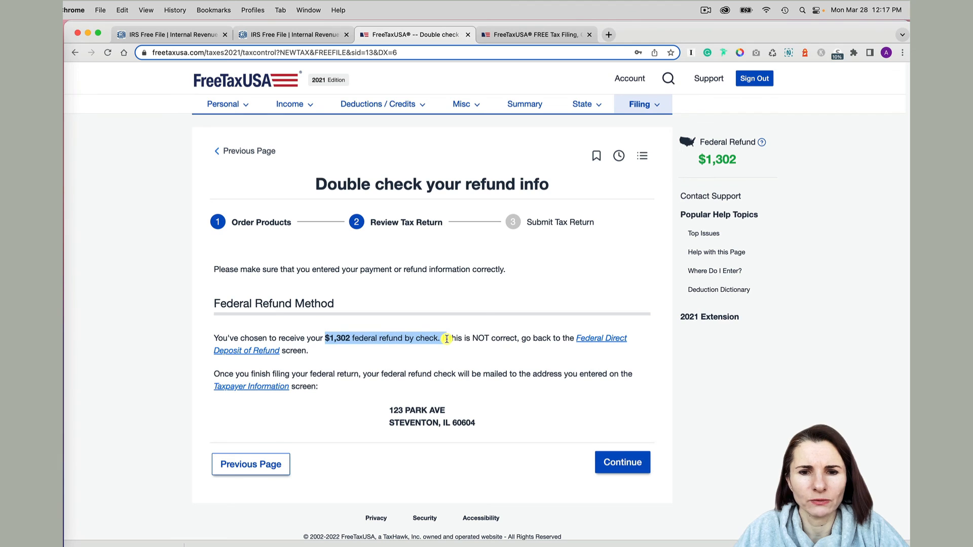
left_click_drag(388, 411, 485, 428)
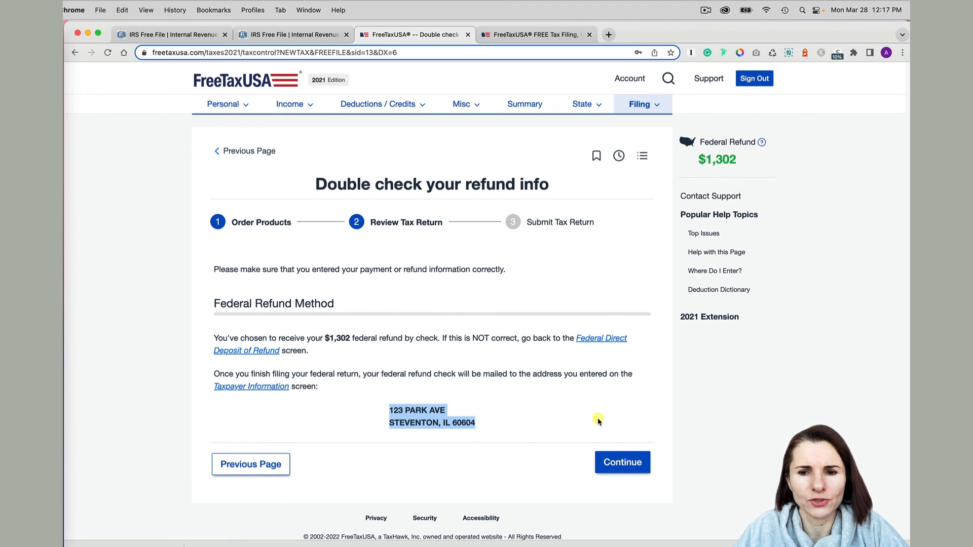
left_click(619, 463)
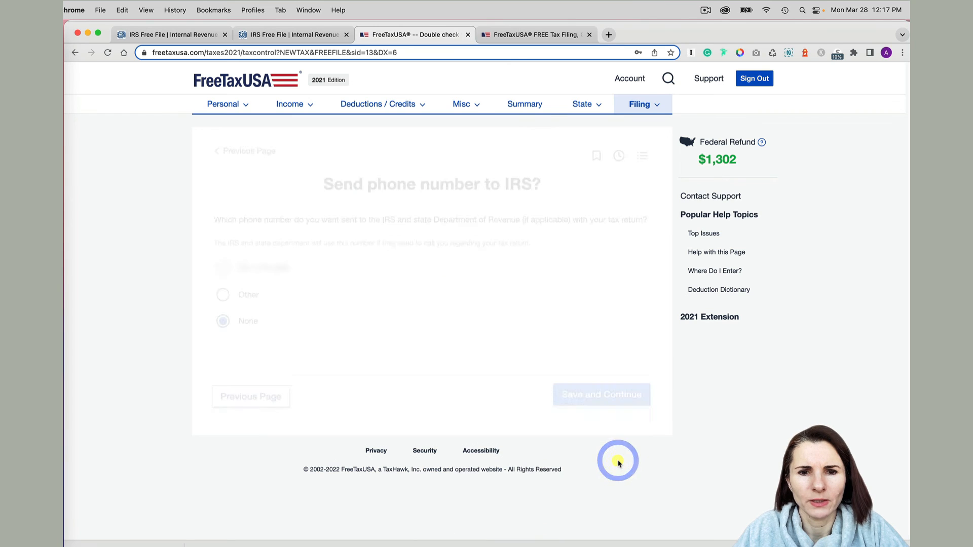
Step: Read the help on sending a phone number to the IRS, keep the choice at None, and save
scroll(421, 289, "down", 1)
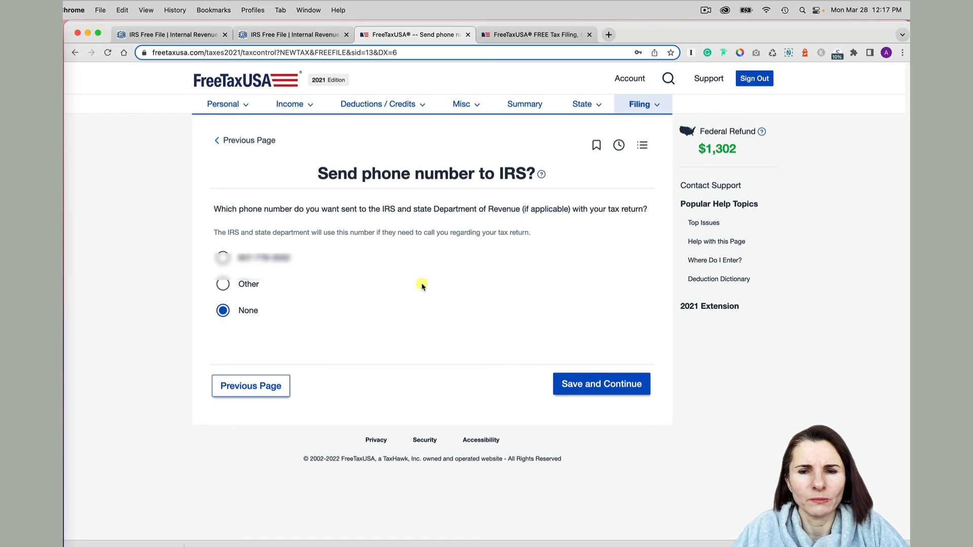
left_click(542, 175)
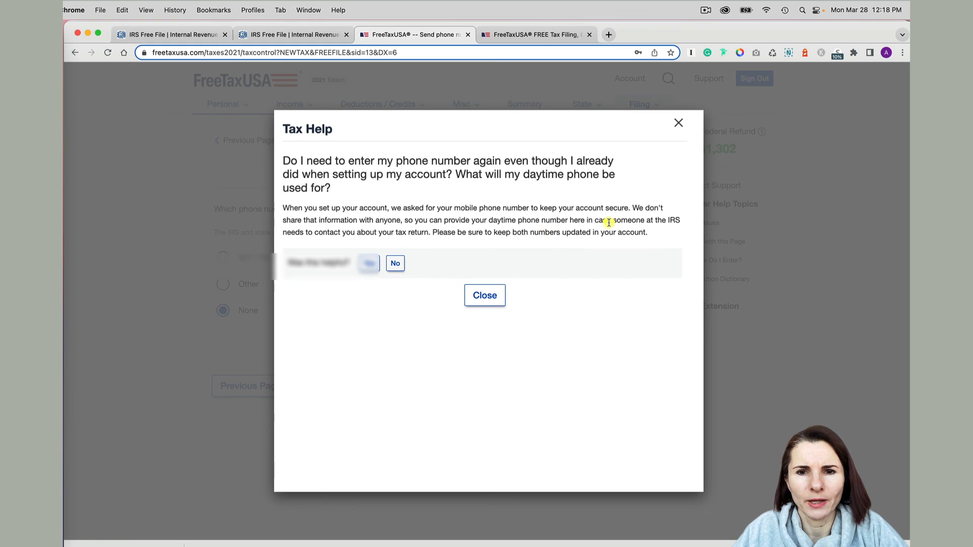
left_click(485, 298)
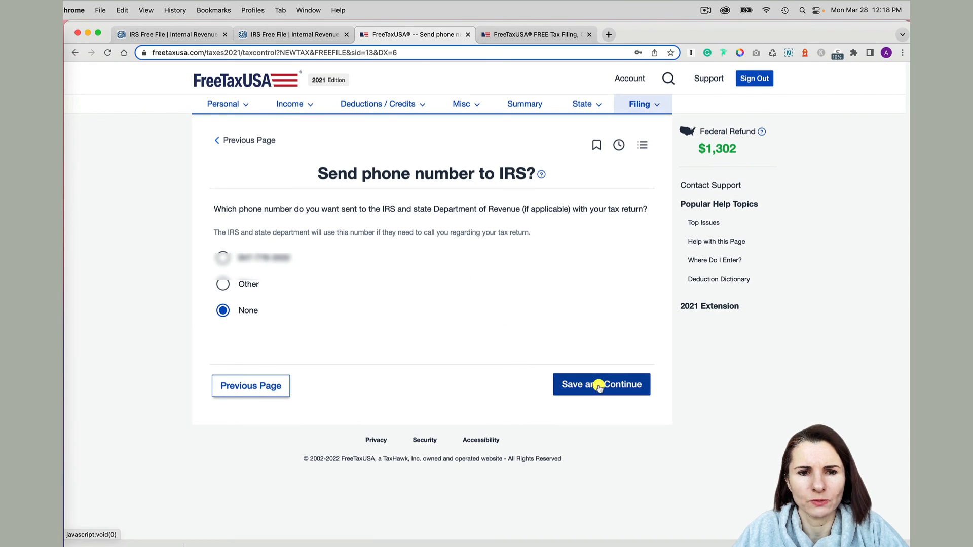
left_click(600, 386)
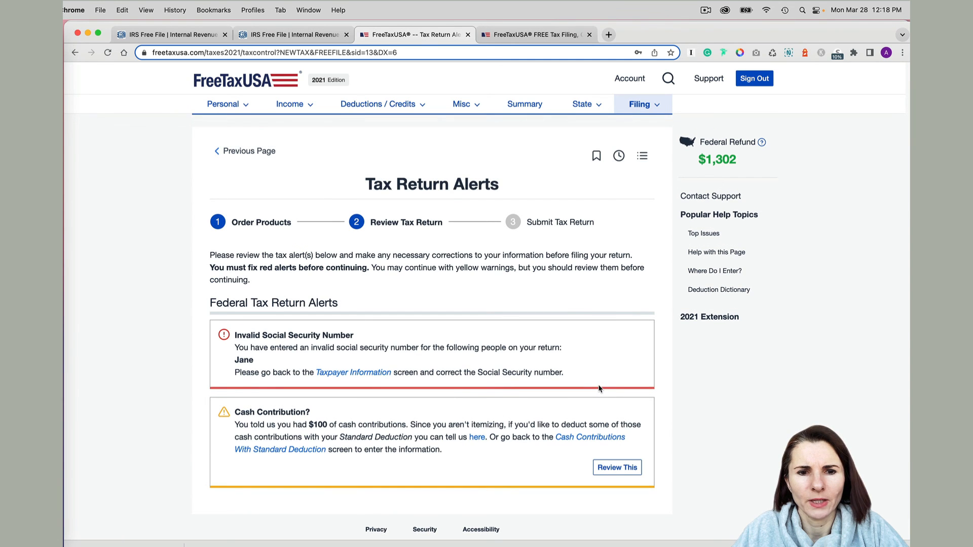
Step: Review the federal tax return alerts and resolve the Cash Contribution alert by entering $100 of 2021 contributions to qualified organizations
scroll(575, 310, "down", 2)
scroll(574, 311, "up", 1)
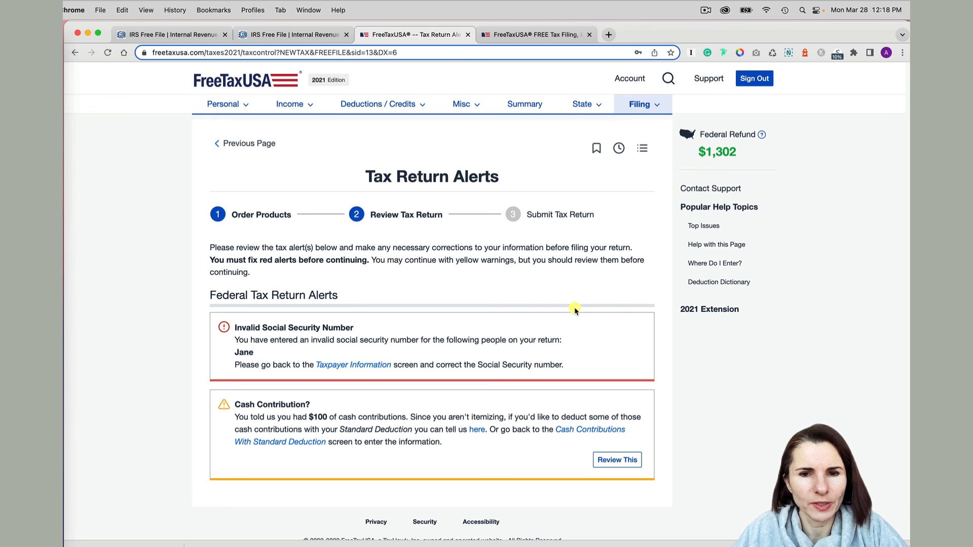
scroll(588, 280, "up", 1)
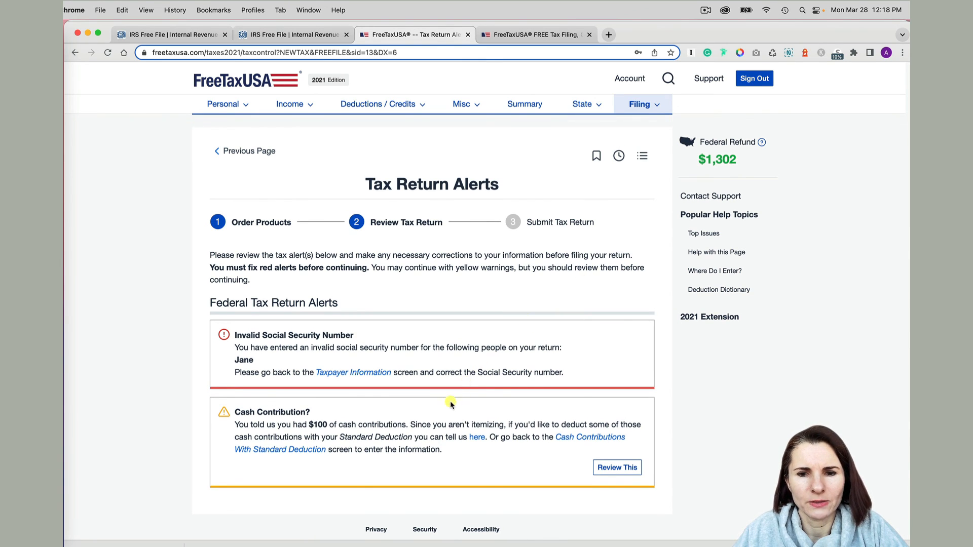
scroll(448, 407, "down", 3)
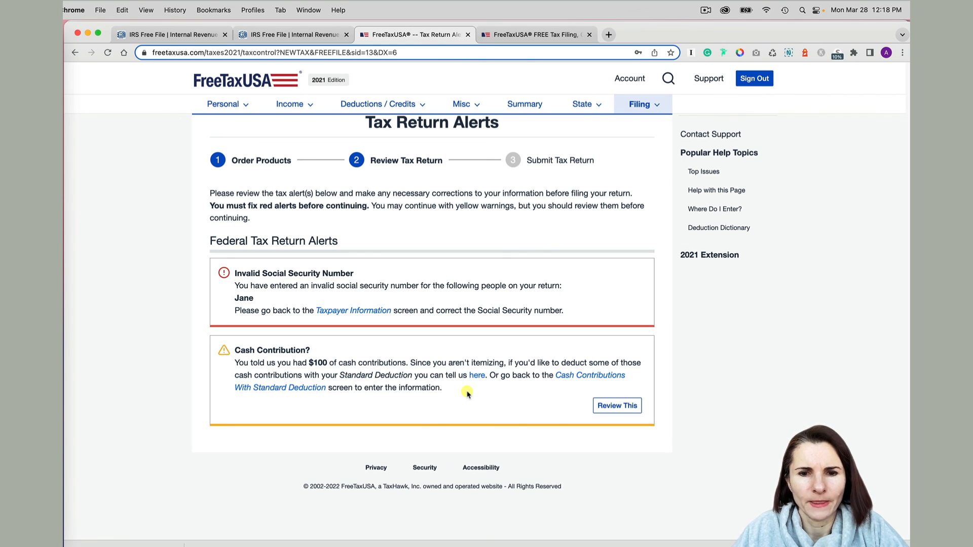
left_click(479, 380)
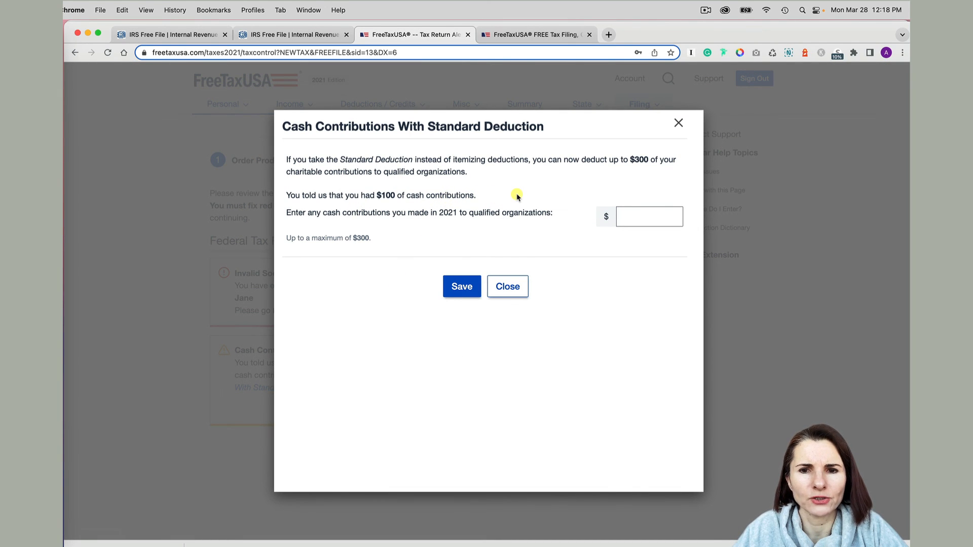
left_click(645, 217)
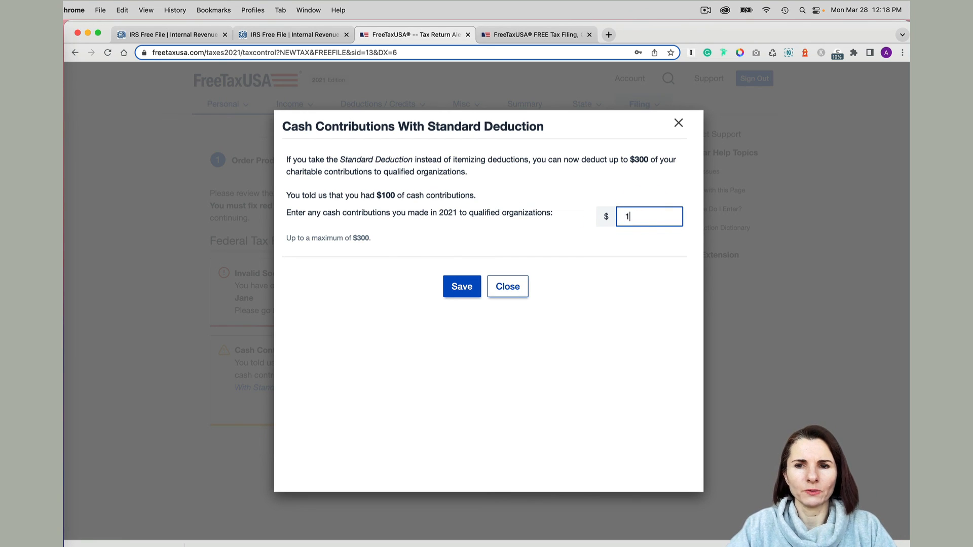
left_click(633, 242)
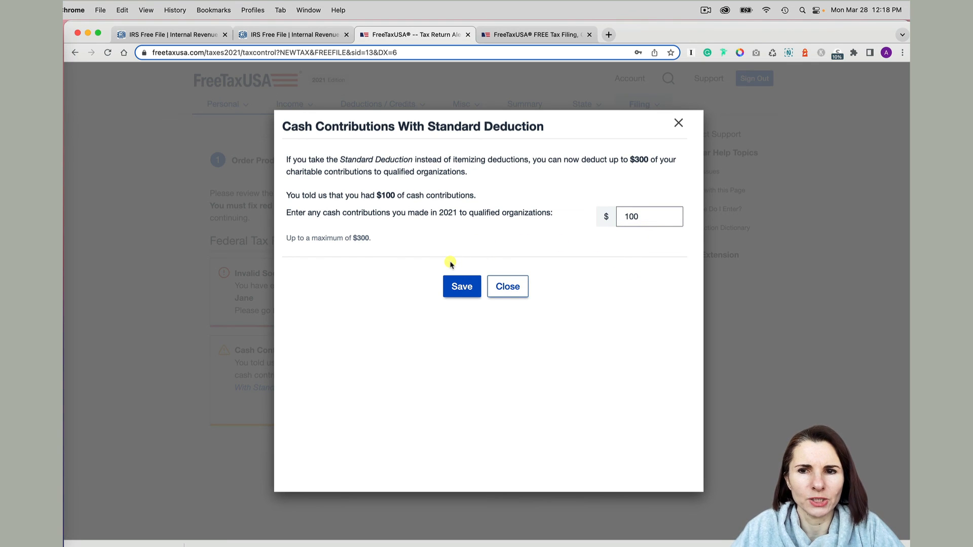
left_click(459, 288)
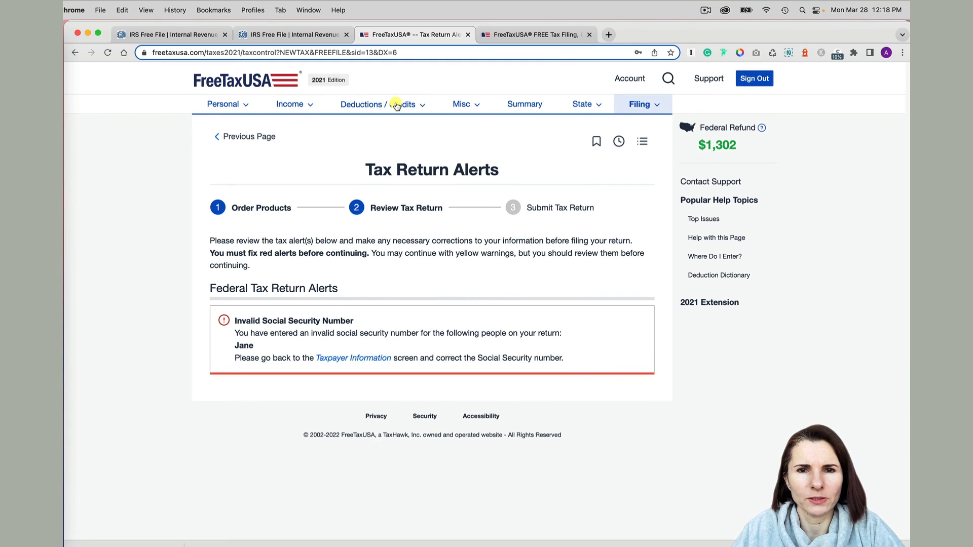
Step: Go through the standard and itemized deduction pages to check the $100 cash contribution, and continue to the deductions summary
left_click(425, 105)
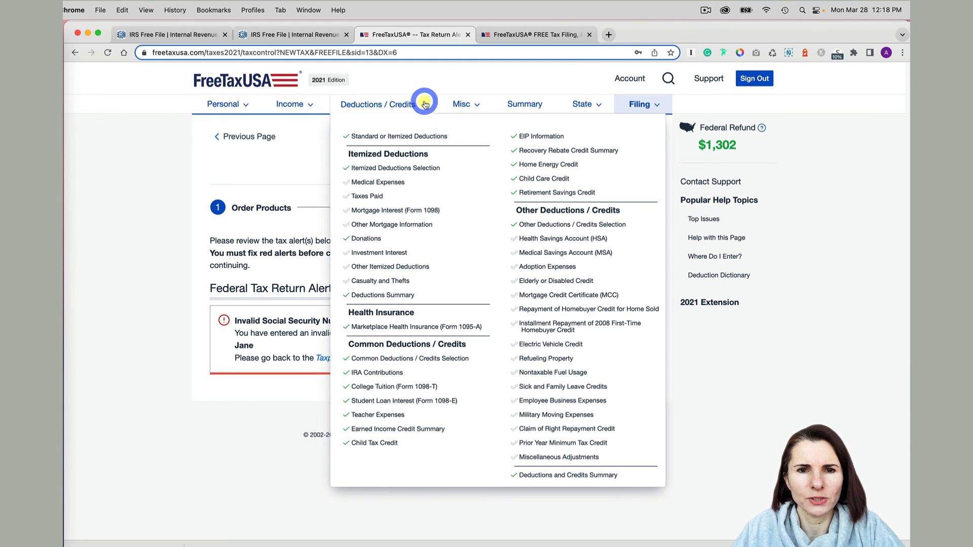
left_click(410, 137)
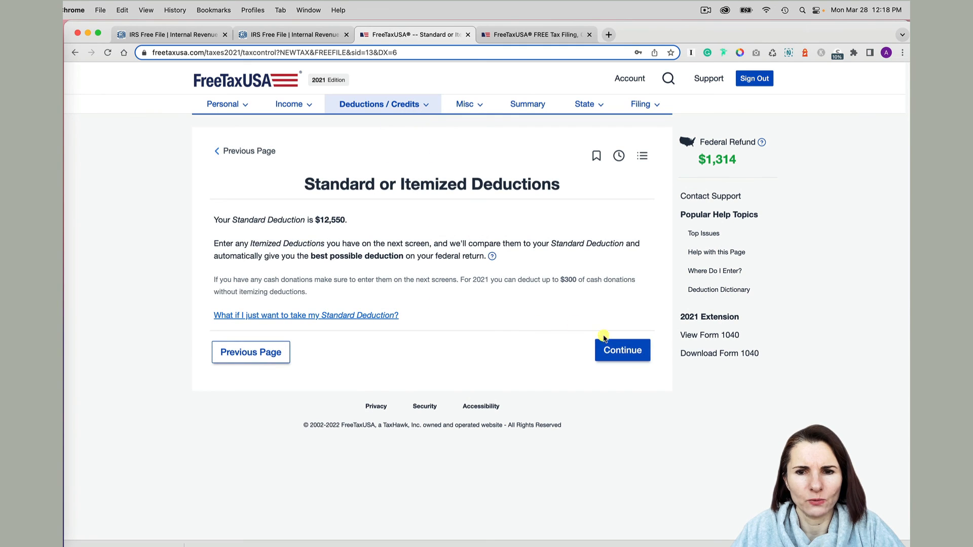
left_click(630, 350)
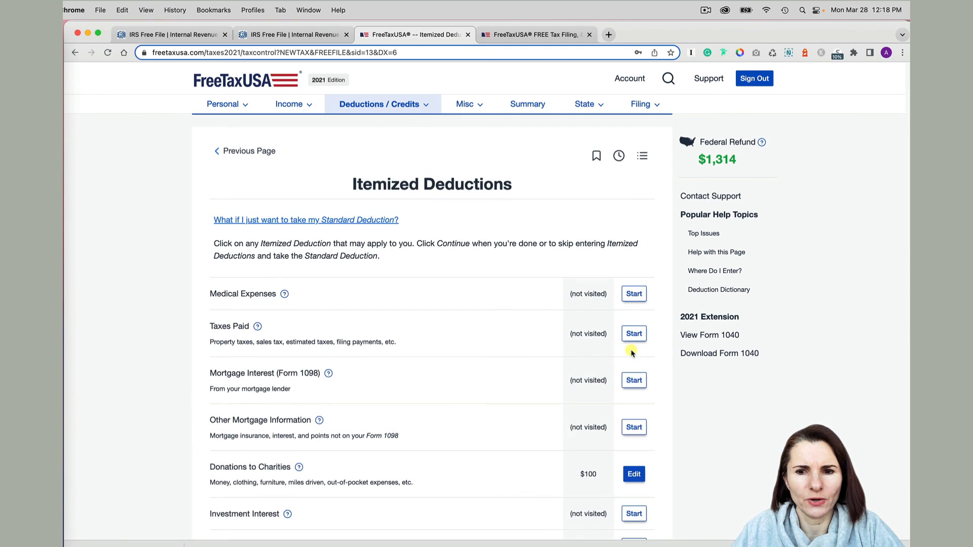
scroll(572, 436, "down", 5)
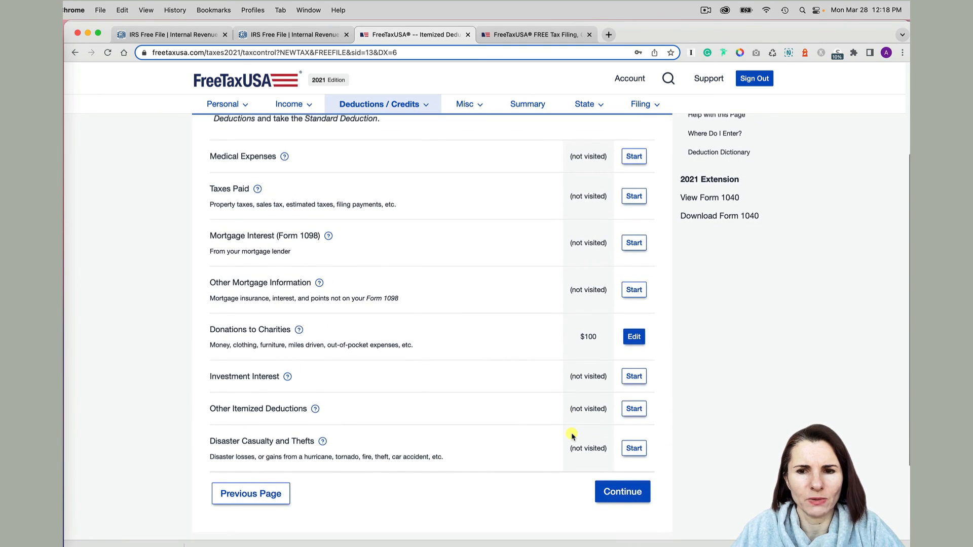
left_click(622, 498)
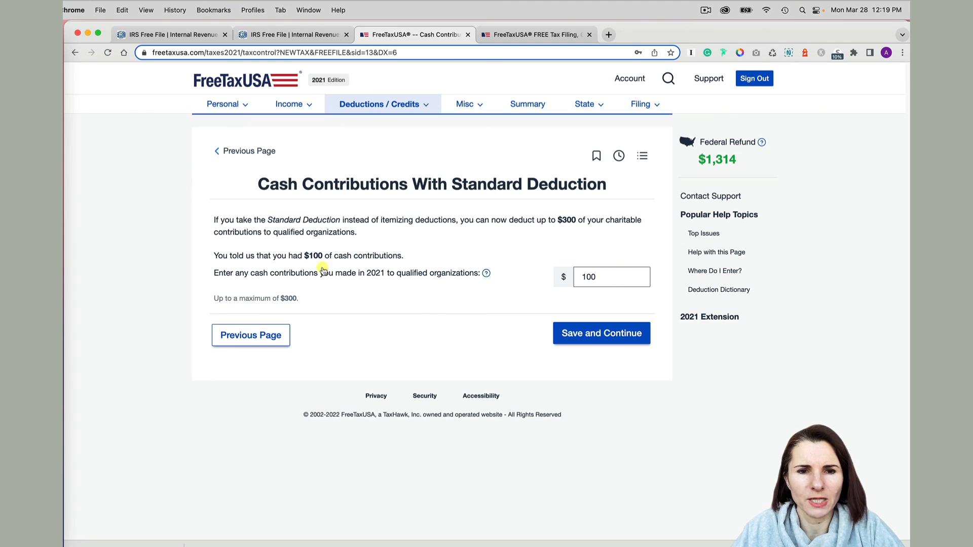
left_click_drag(219, 250, 408, 260)
left_click(619, 278)
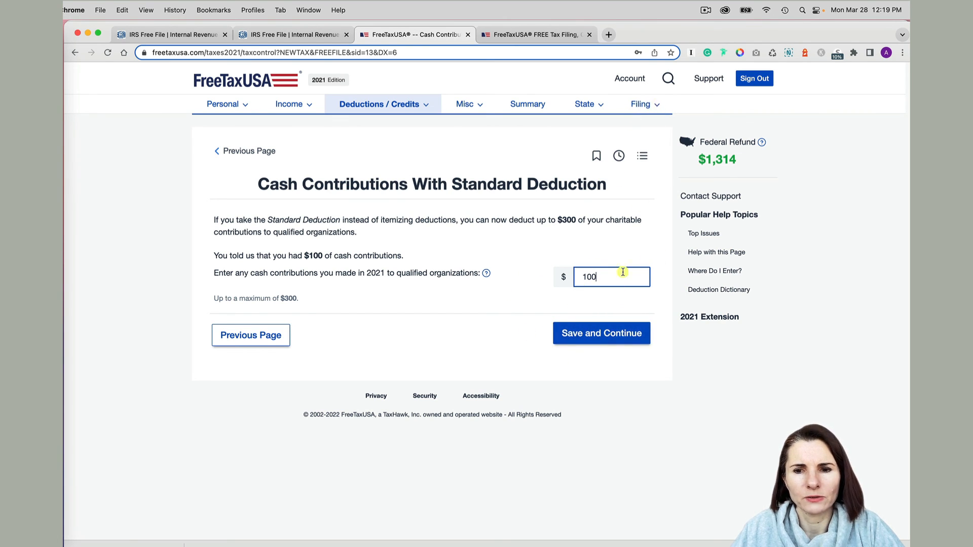
left_click(600, 333)
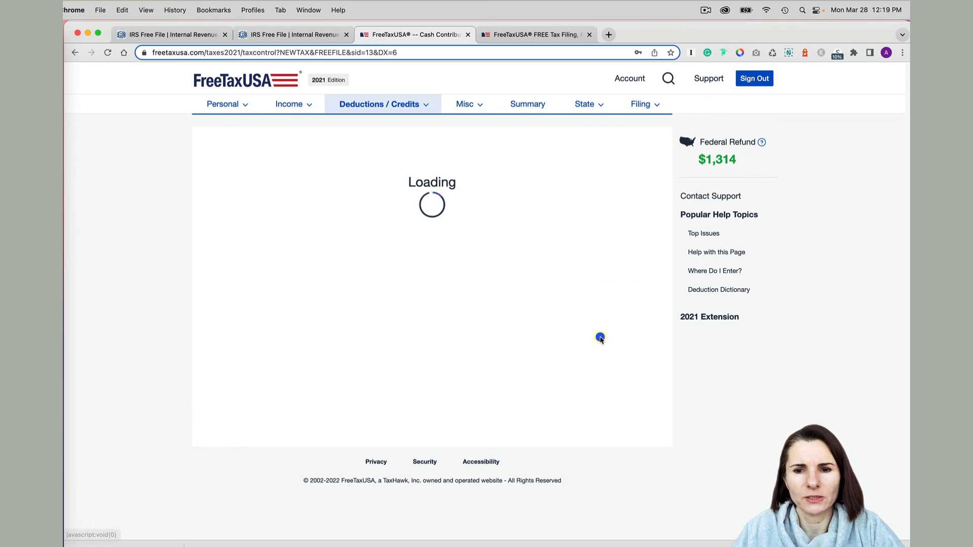
Step: Return to Tax Return Alerts to check the Social Security number alert and look over the remaining filing steps
left_click(653, 107)
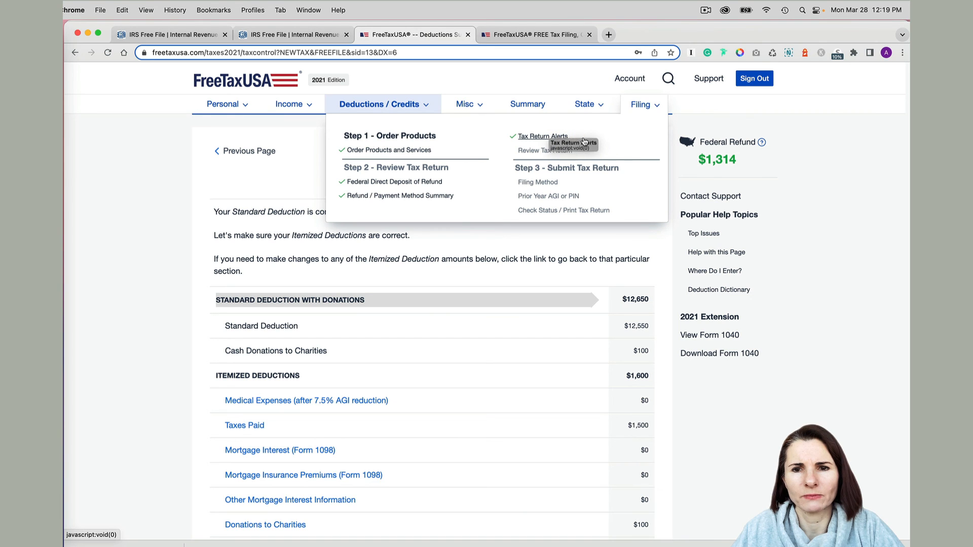
left_click(561, 140)
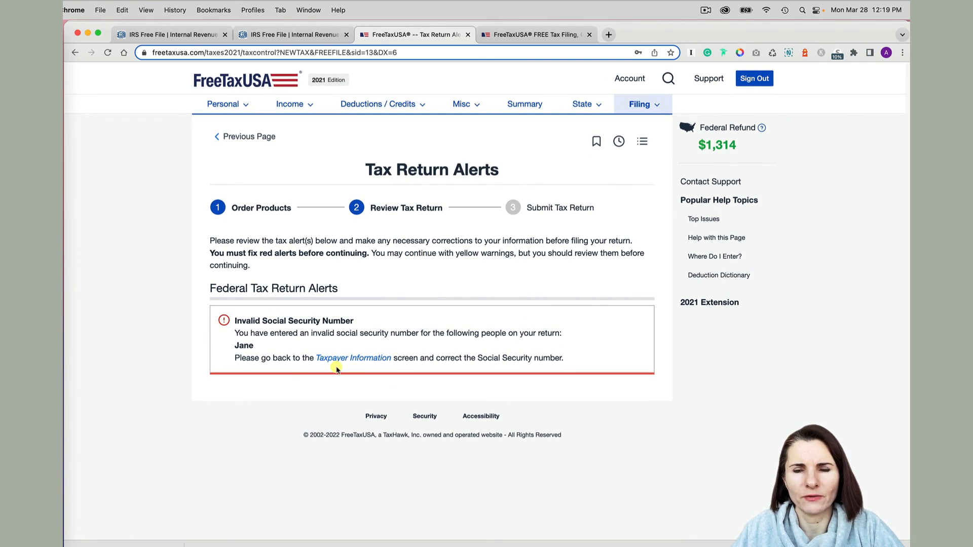
left_click(652, 105)
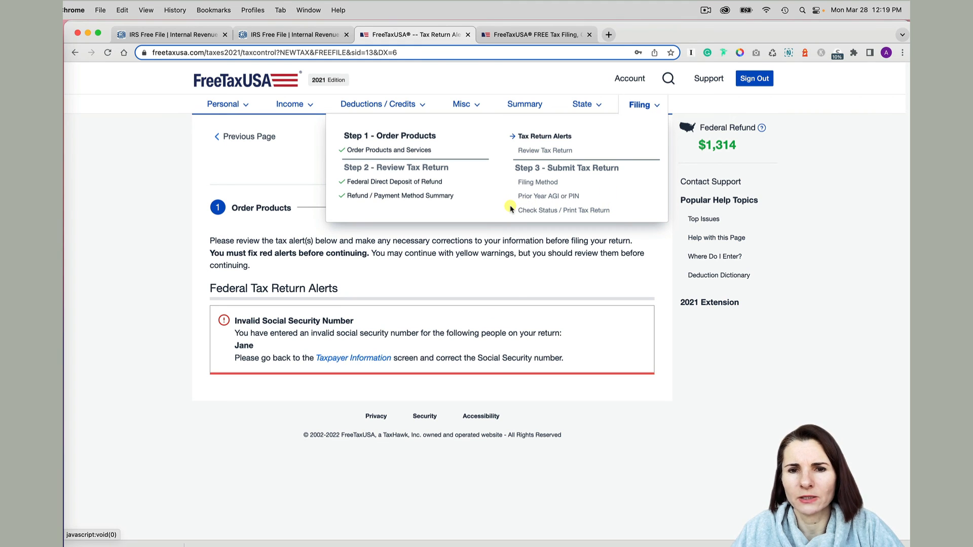
left_click(695, 99)
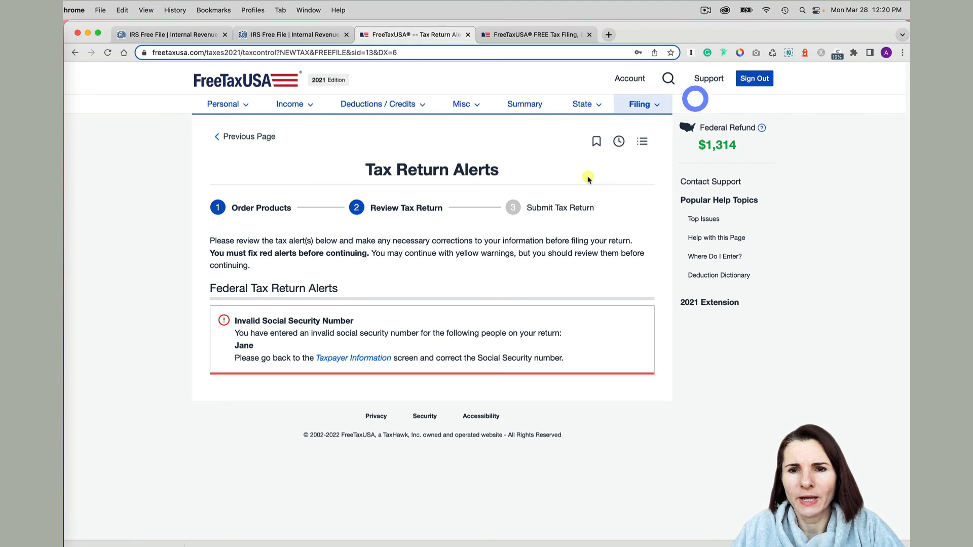
scroll(619, 309, "up", 1)
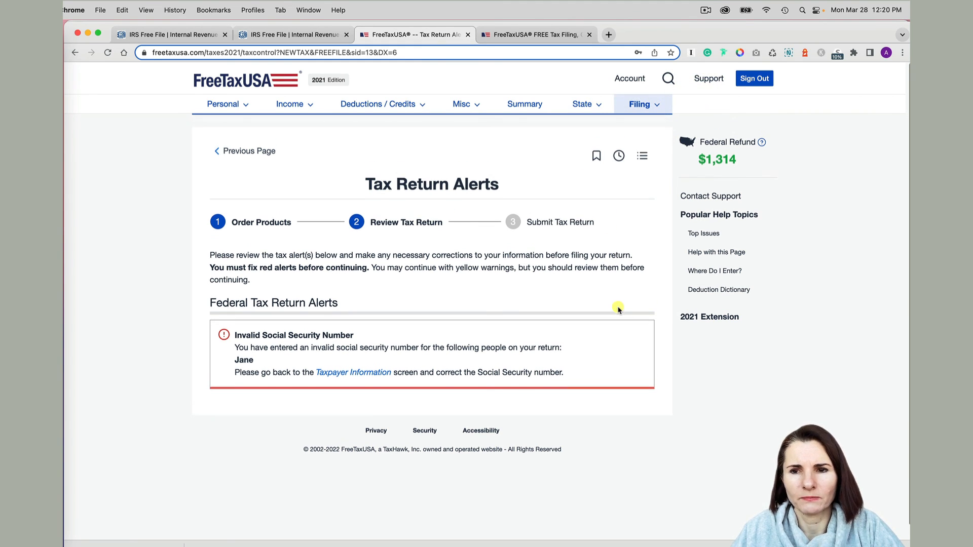